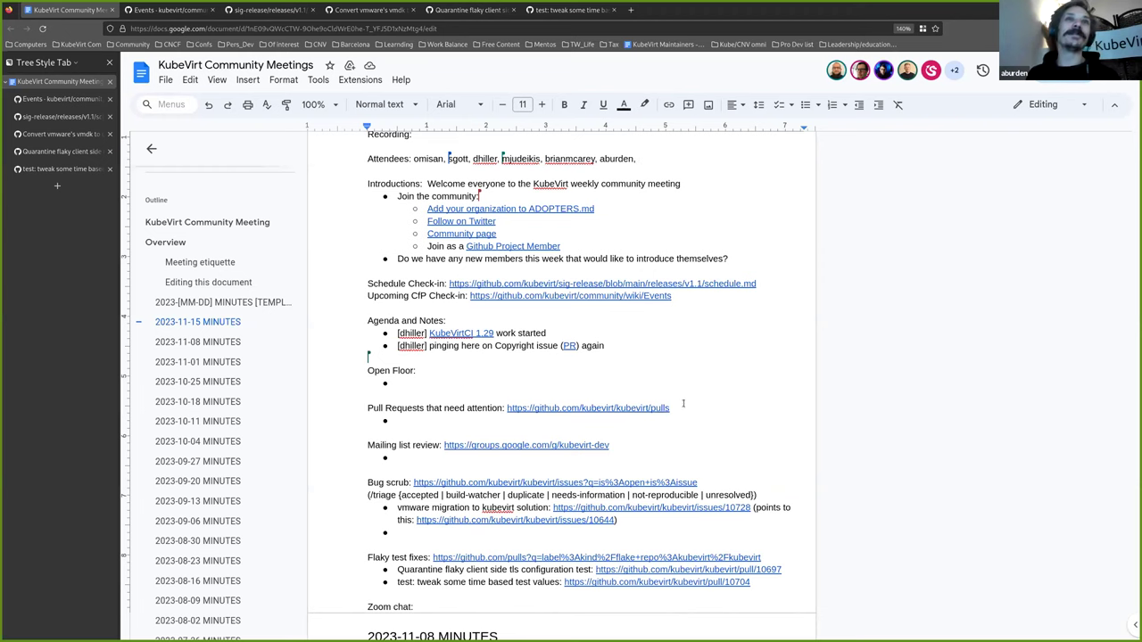
Place the insertion point at the end of the attendee list in the meeting notes.
scroll(676, 386, up, 1)
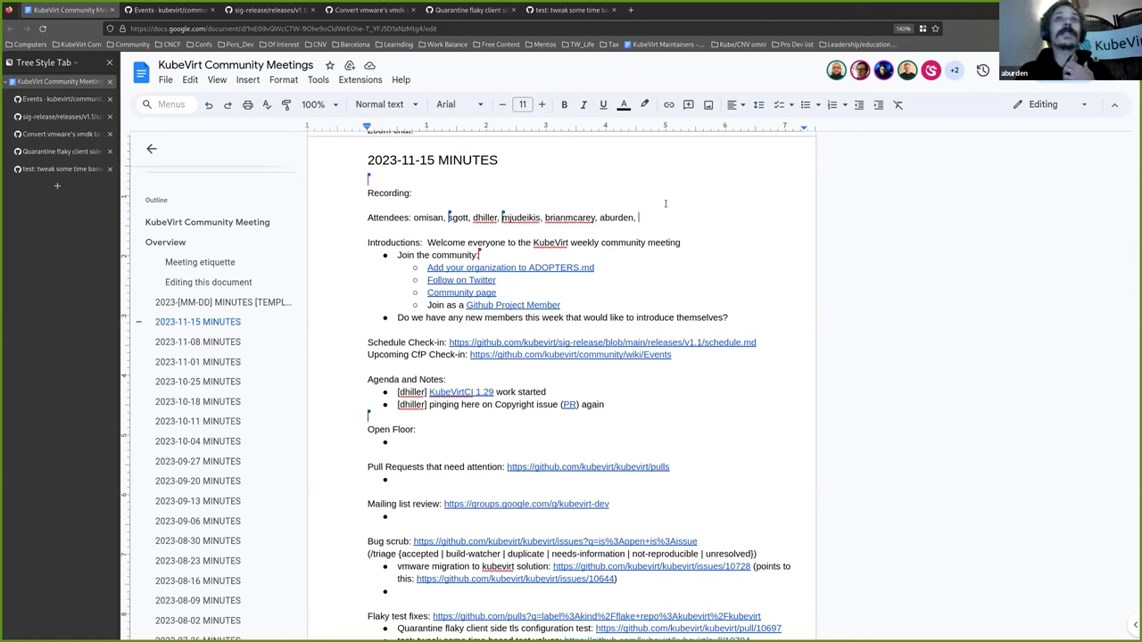
double_click(641, 217)
click(640, 217)
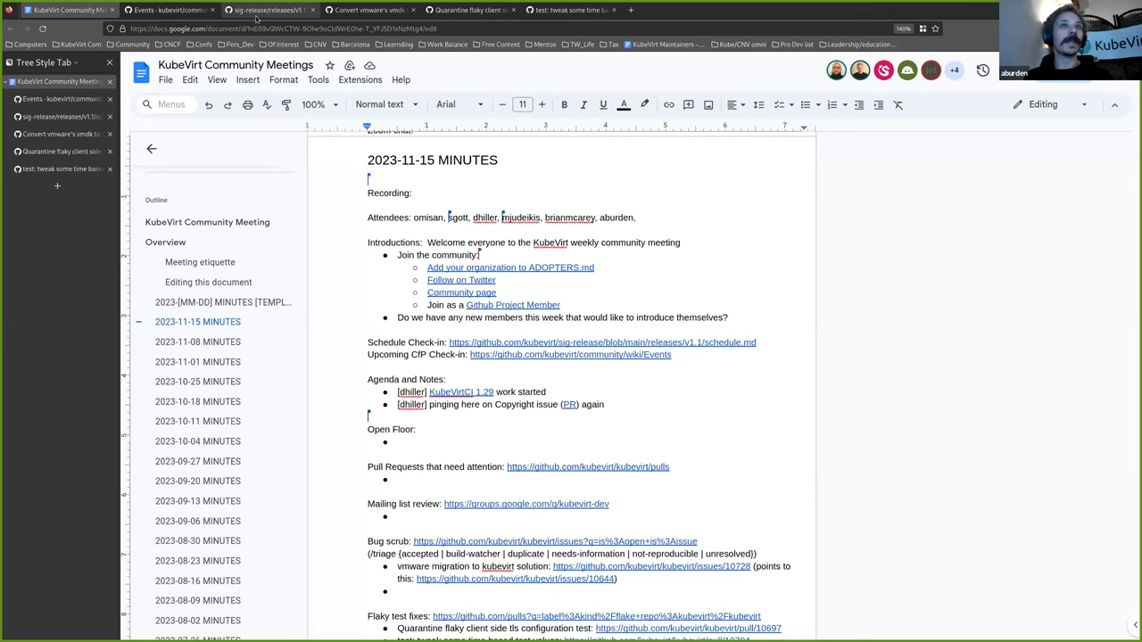
On the Events wiki page, highlight the KubeCon Paris row of the open-CfP conferences table.
click(163, 12)
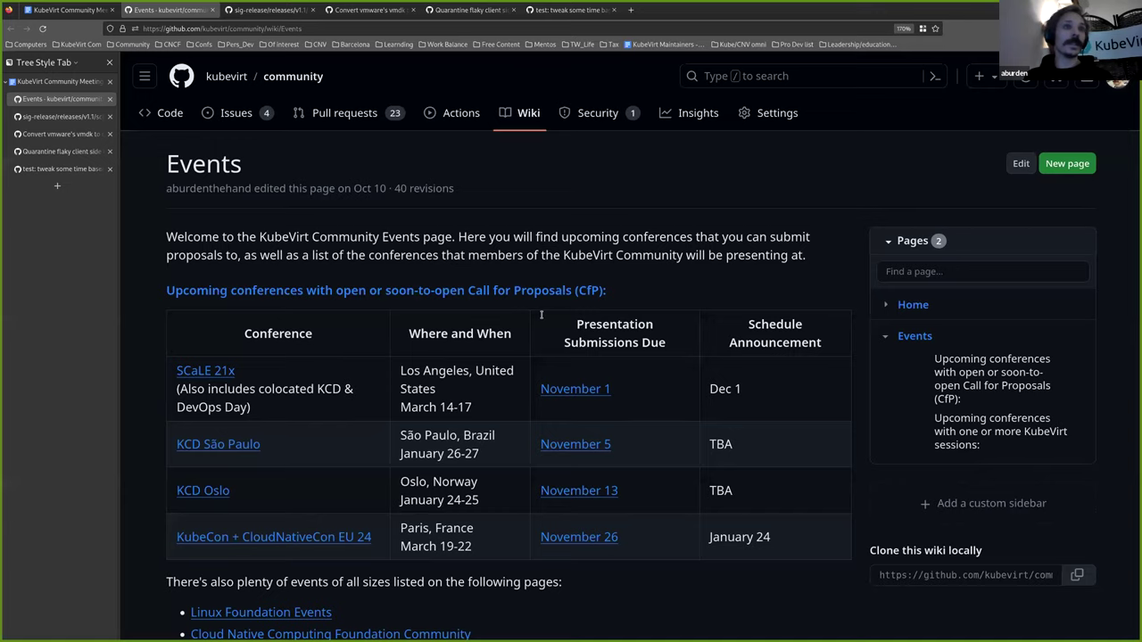
scroll(413, 352, down, 5)
scroll(470, 333, up, 4)
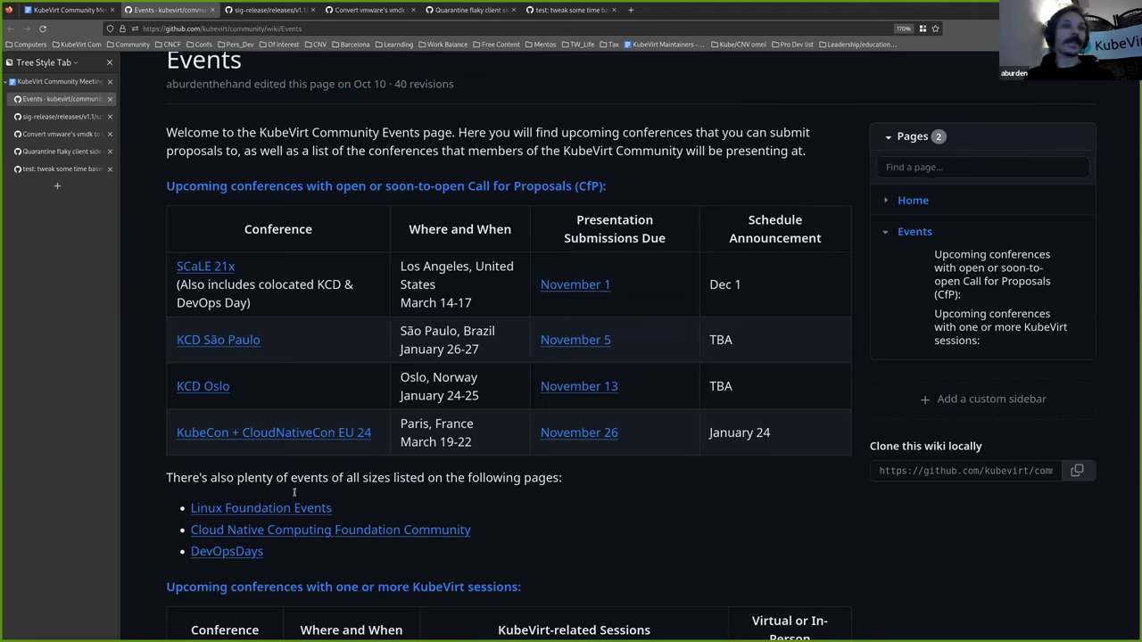
drag(165, 433, 819, 441)
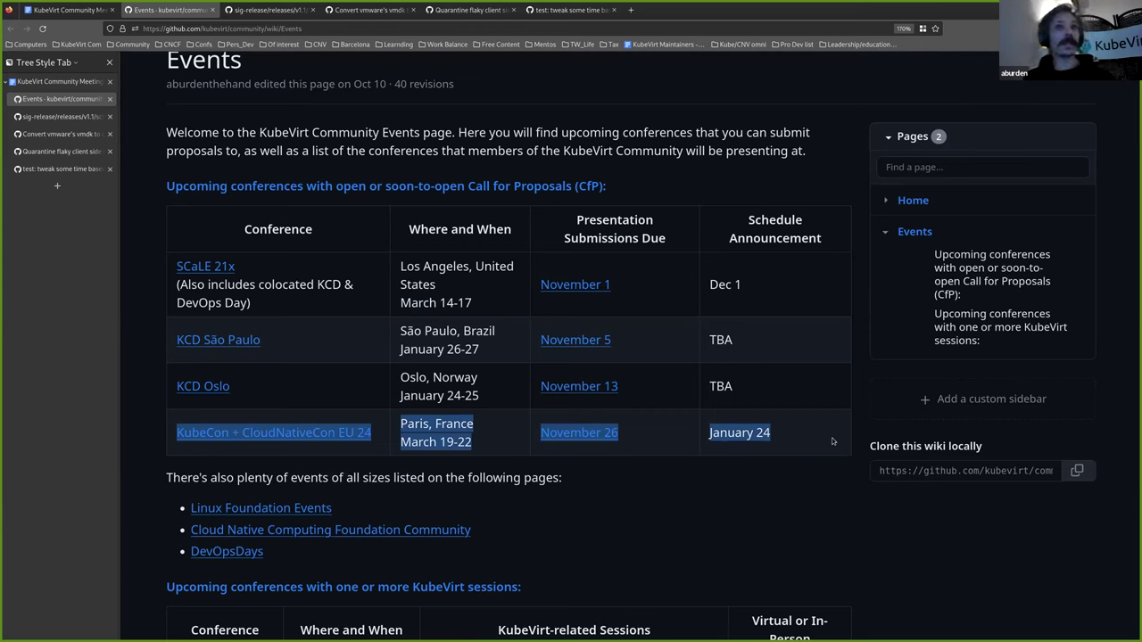
click(447, 438)
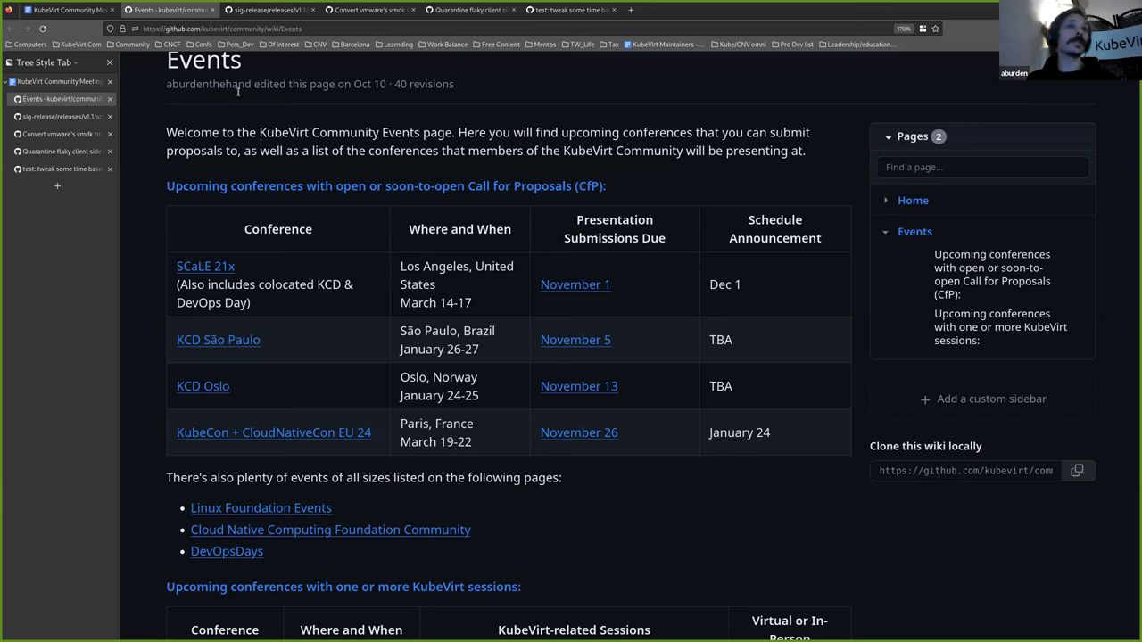
From the Agenda and Notes, open the KubeVirtCI 1.29 link to pull request #1093 in a new tab.
click(70, 10)
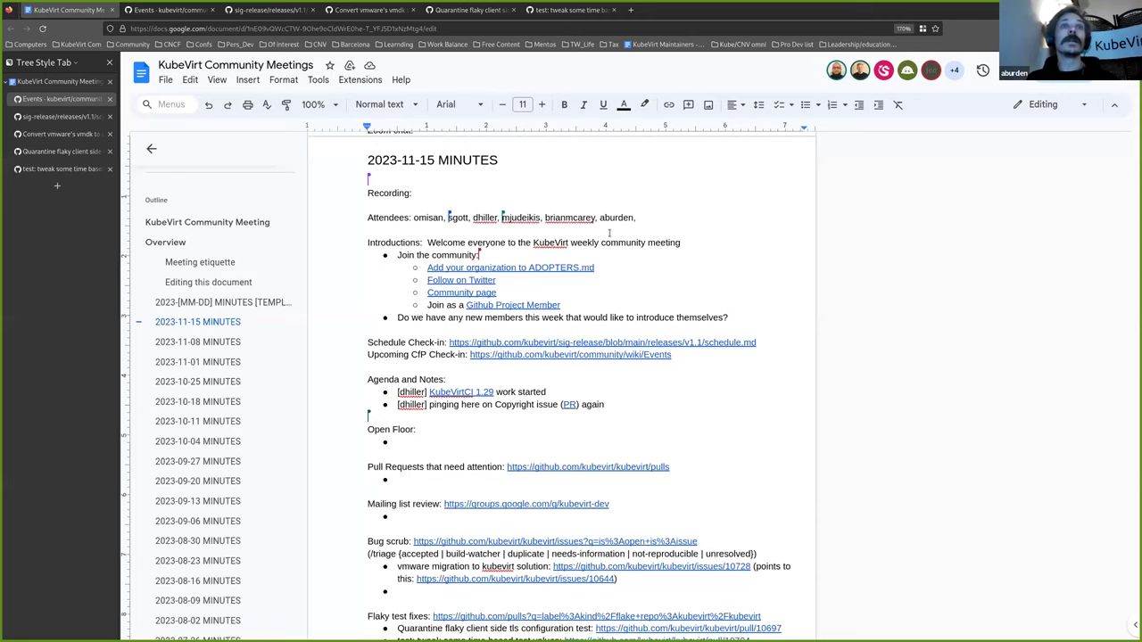
scroll(624, 259, down, 3)
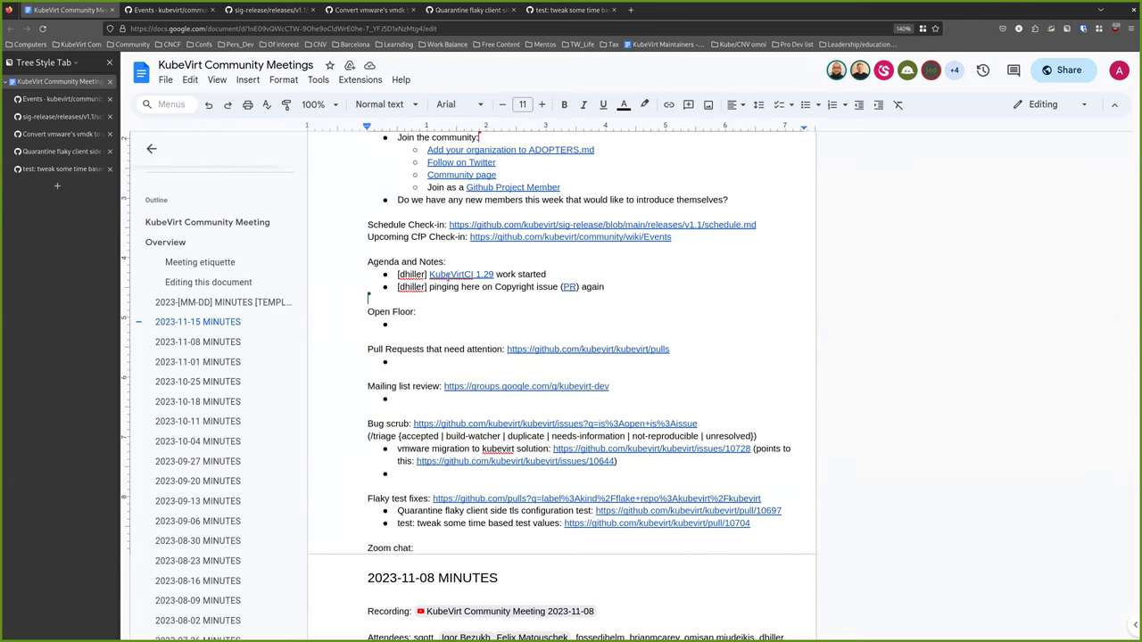
click(448, 279)
click(471, 294)
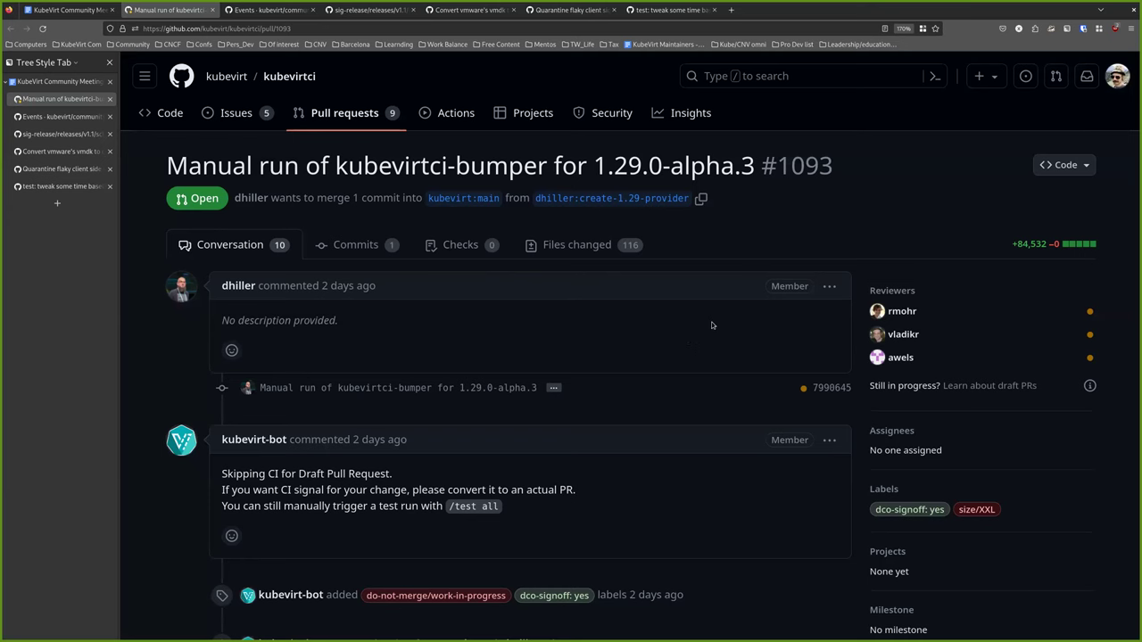
Look through the Files changed diff of the kubevirtci-bumper 1.29.0-alpha.3 pull request.
scroll(711, 321, down, 5)
scroll(711, 324, up, 5)
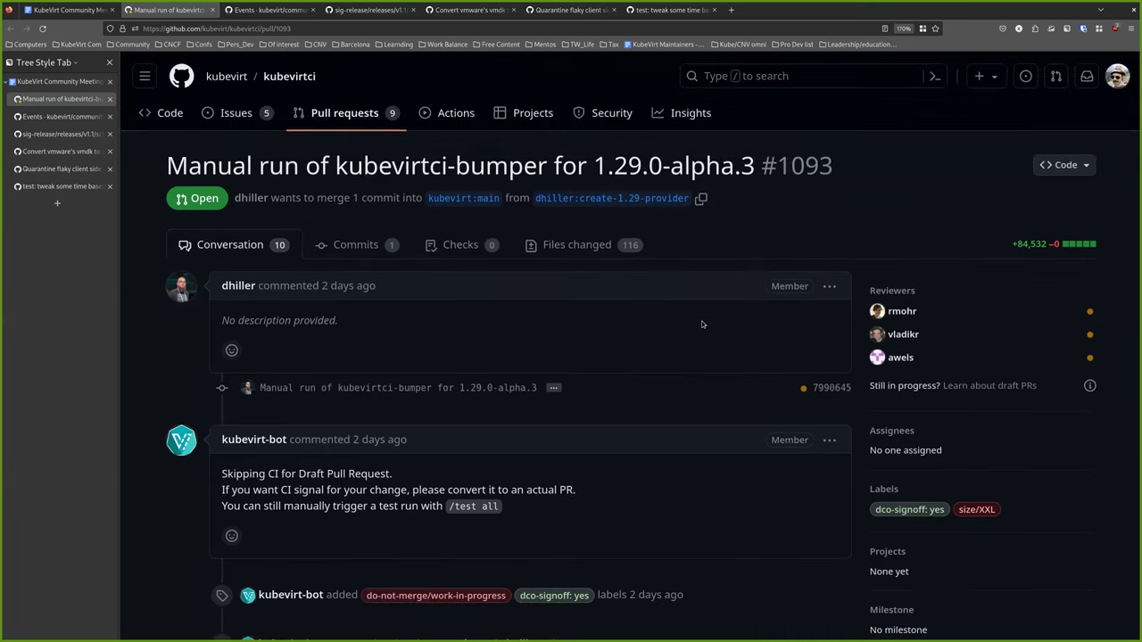
click(599, 249)
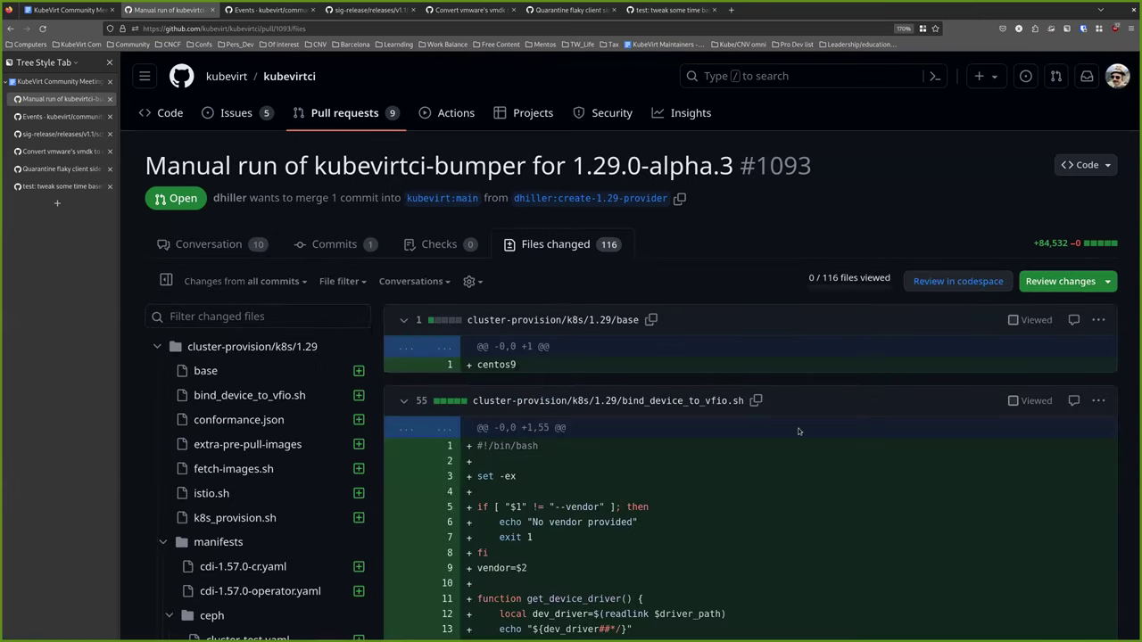
scroll(903, 404, down, 5)
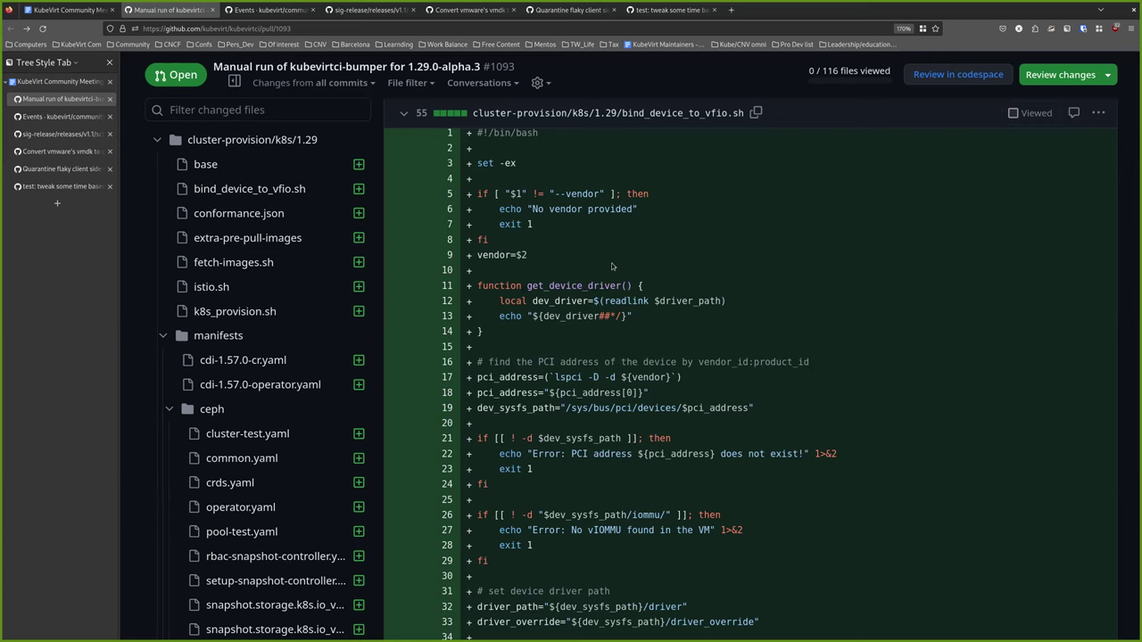
scroll(611, 262, up, 5)
Back on the Conversation view, check the 8 passing and 2 pending checks, including check-provision-k8s-1.29.
key(alt+Left)
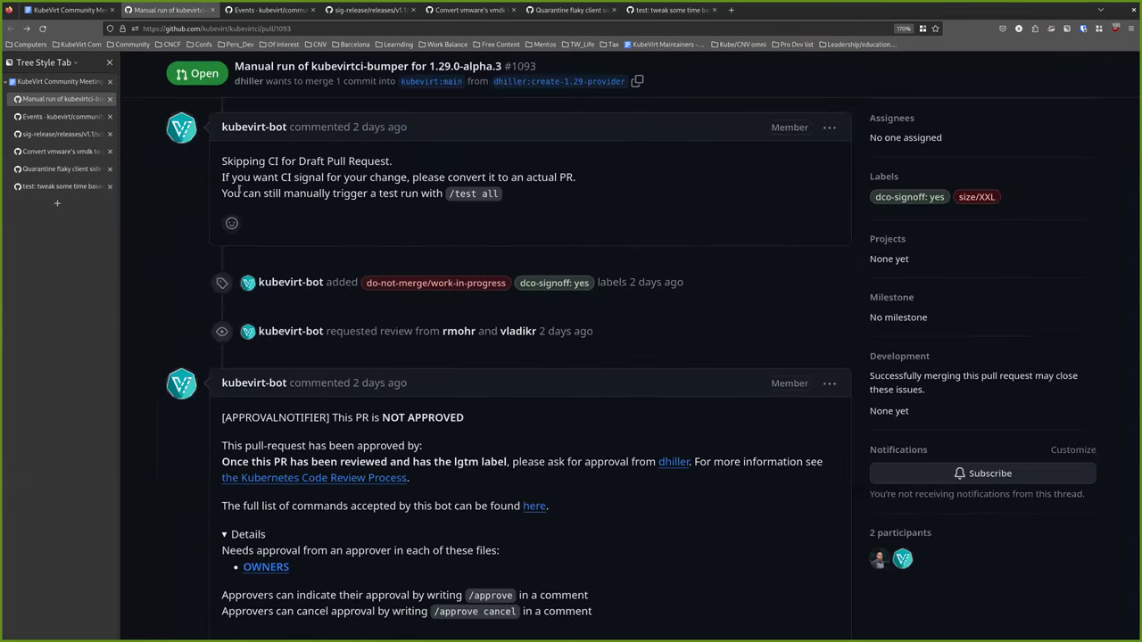
scroll(521, 313, down, 15)
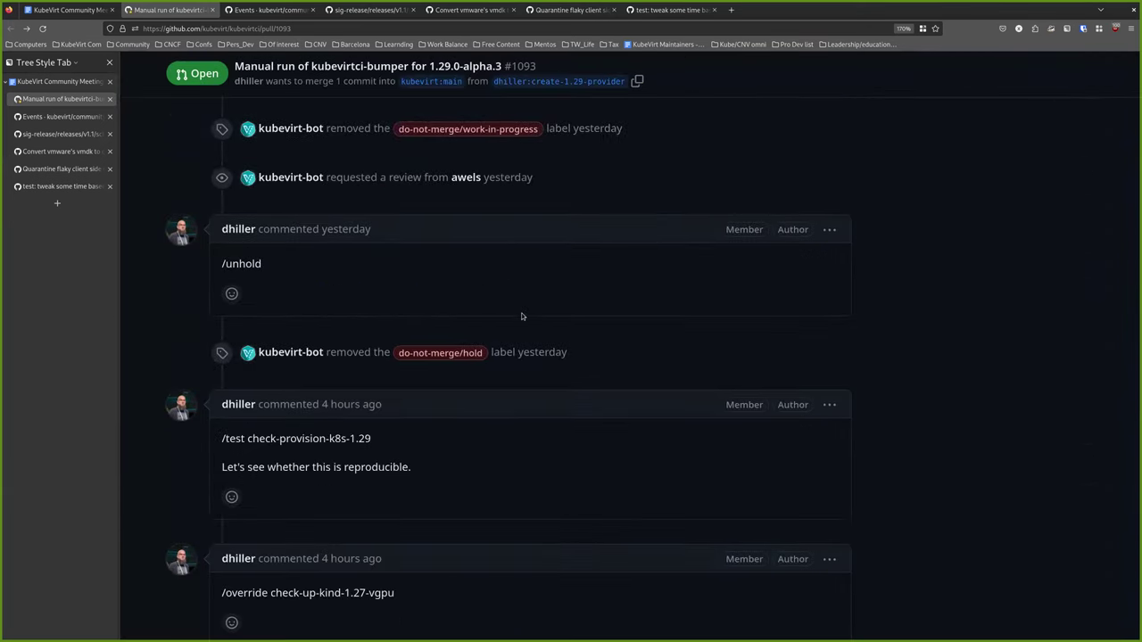
scroll(521, 315, down, 10)
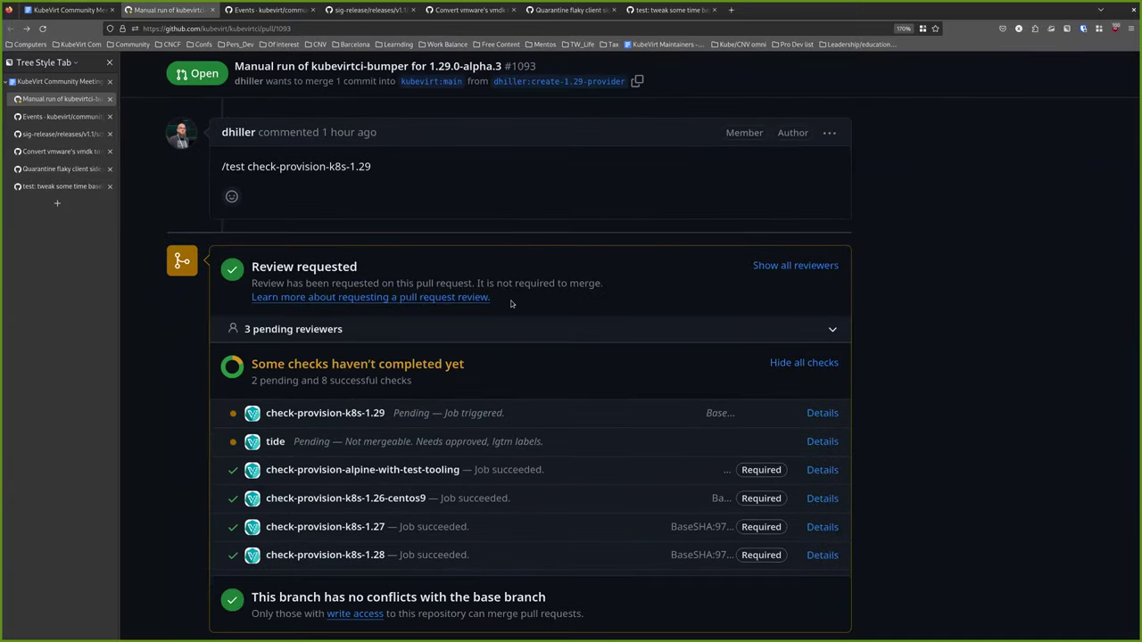
scroll(511, 304, down, 3)
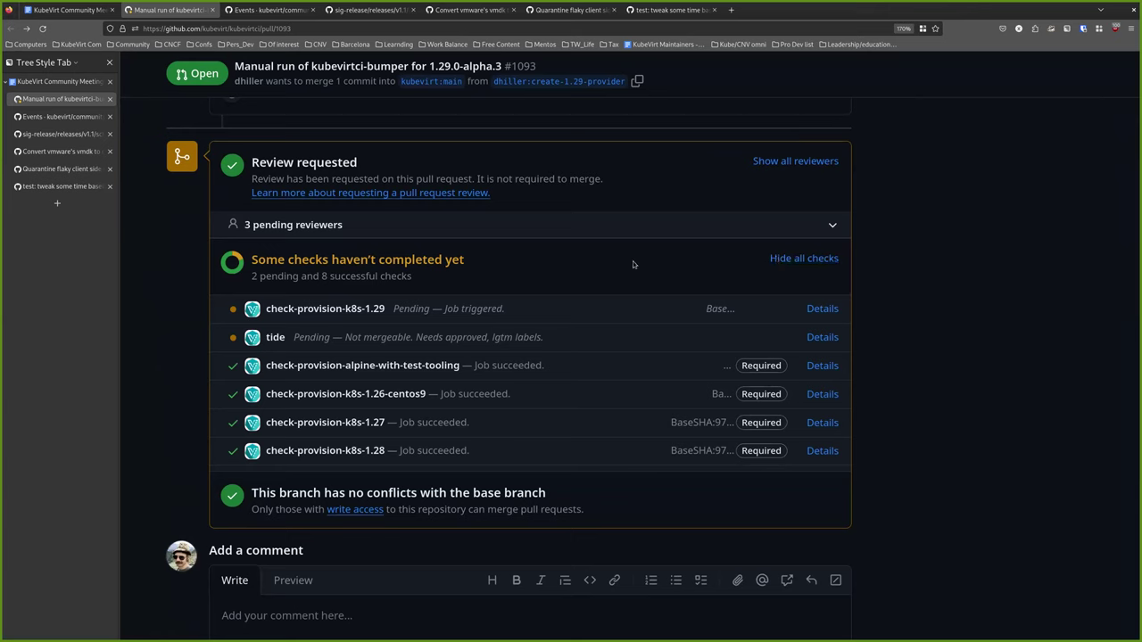
Open pull request #10645, "Update Copyright to 'the KubeVirt Authors'", from the Copyright agenda link.
click(64, 11)
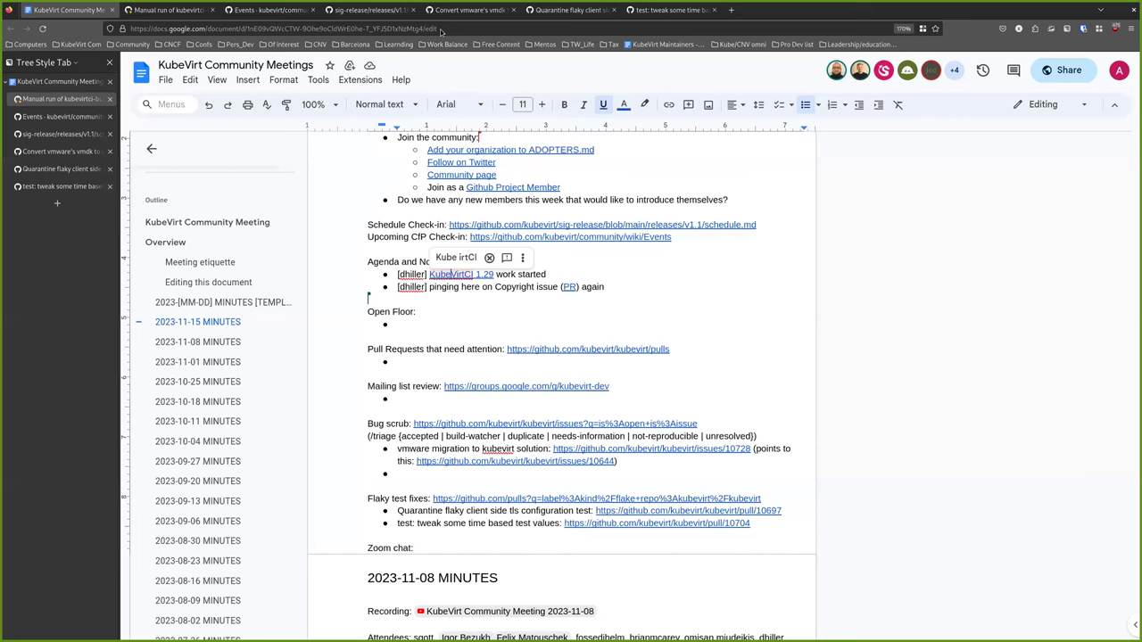
click(567, 287)
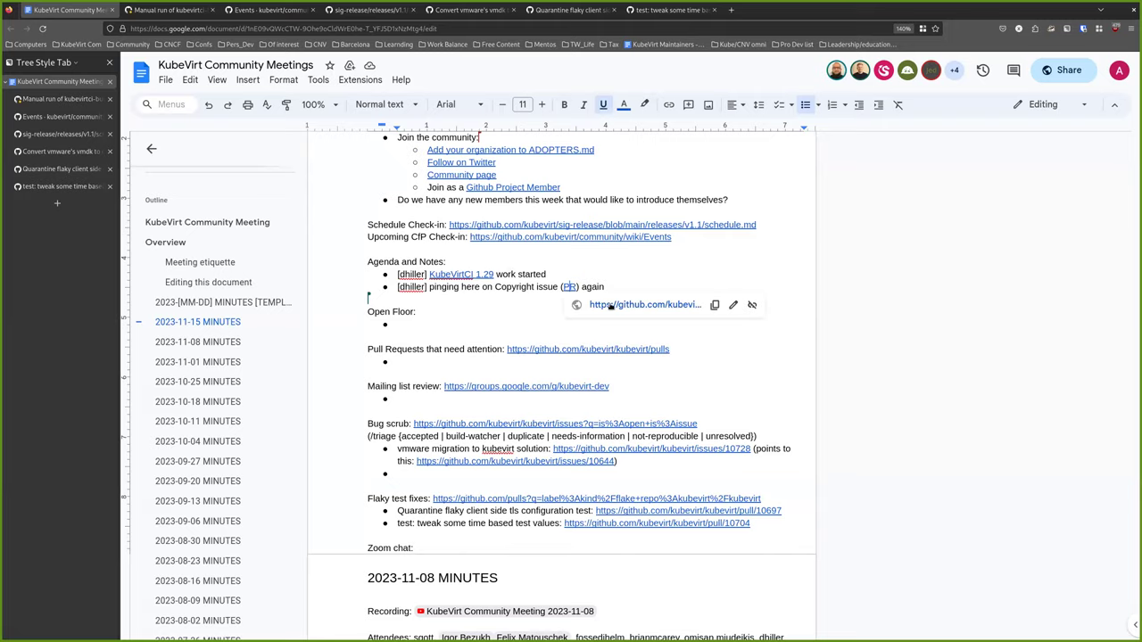
click(609, 305)
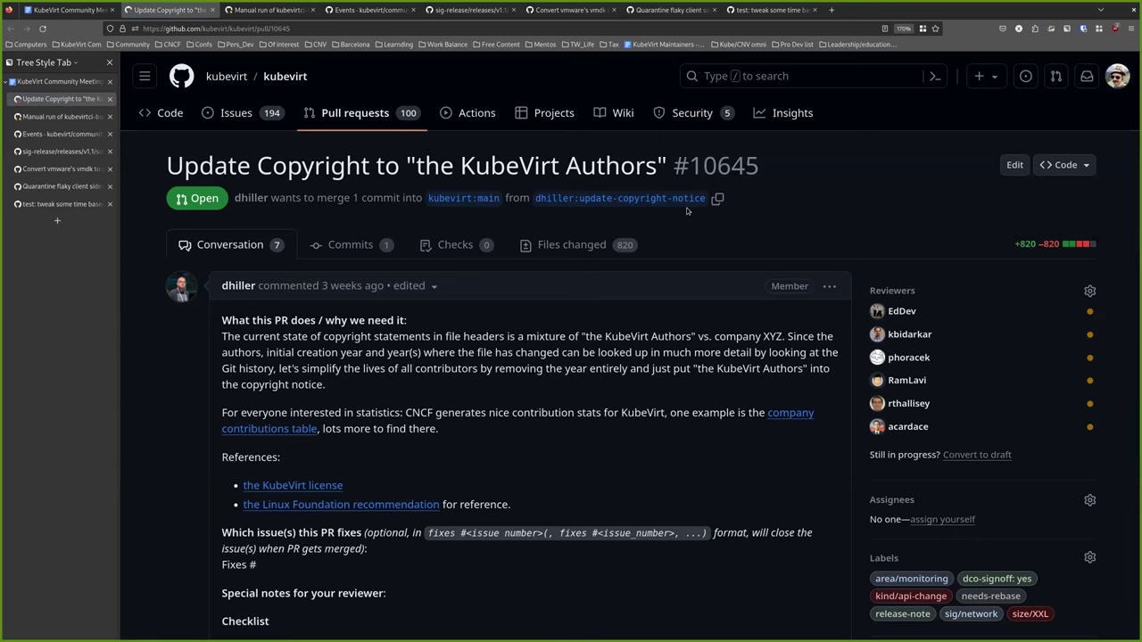
Read through the #10645 review comments, needs-rebase label and failing checks.
scroll(598, 338, down, 2)
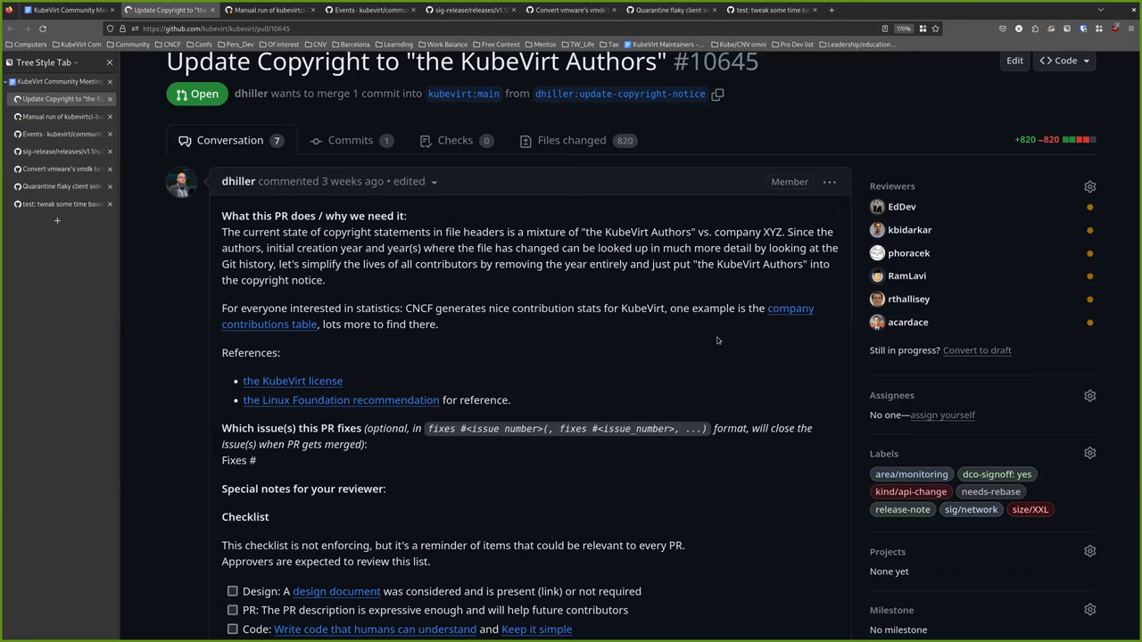
scroll(716, 340, down, 10)
scroll(716, 340, down, 3)
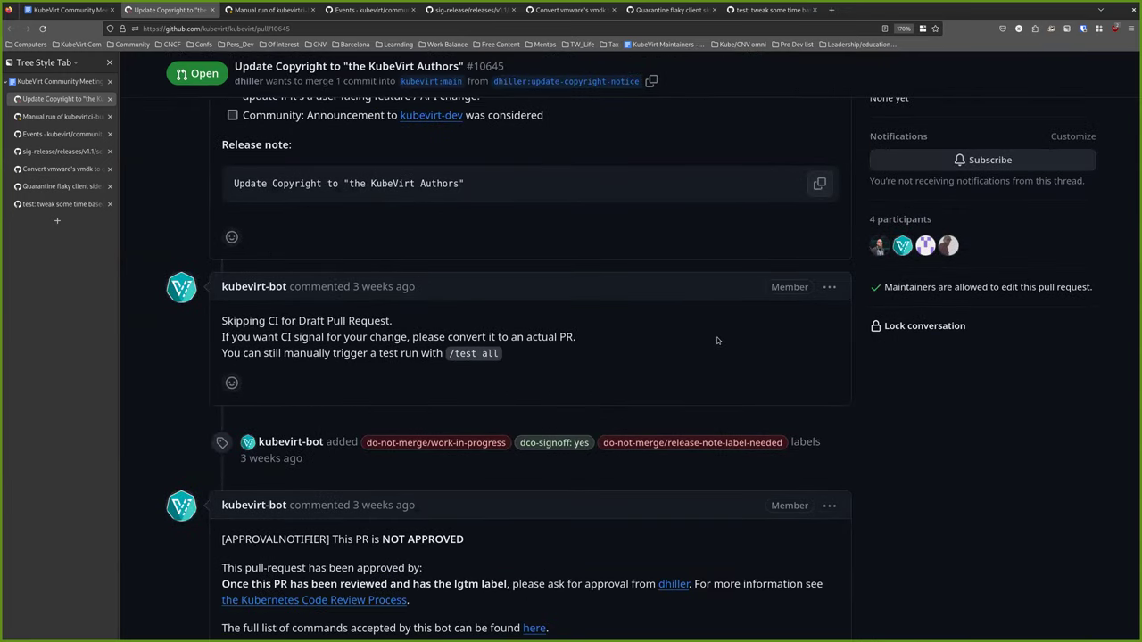
scroll(716, 340, down, 5)
scroll(716, 337, down, 10)
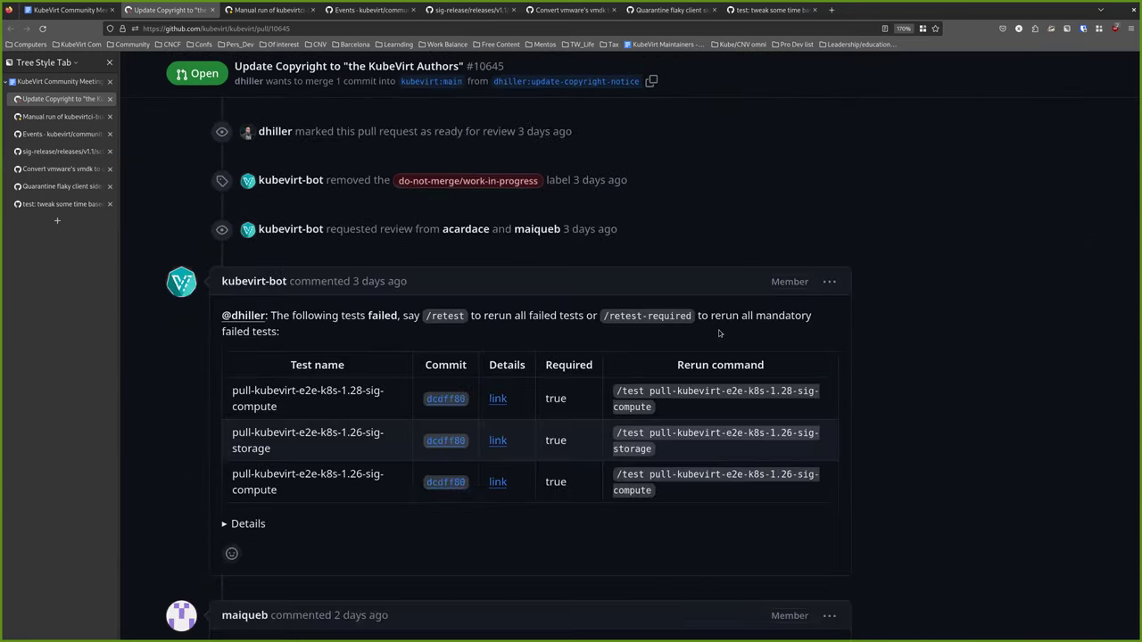
scroll(718, 330, down, 5)
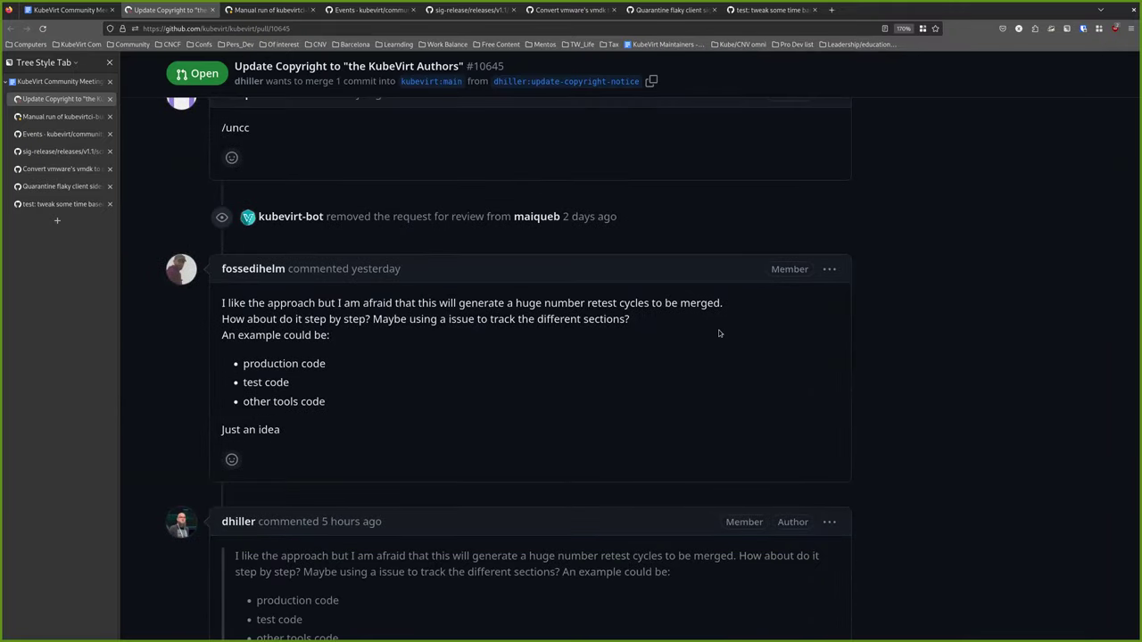
scroll(718, 333, down, 5)
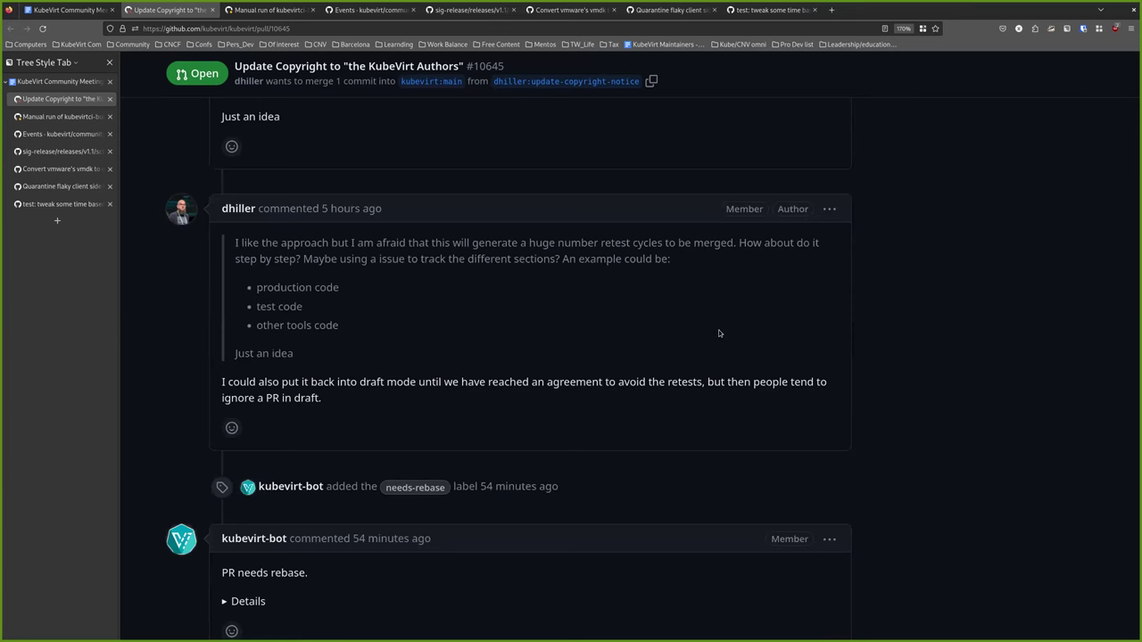
scroll(568, 338, down, 5)
scroll(568, 338, up, 2)
scroll(570, 334, up, 5)
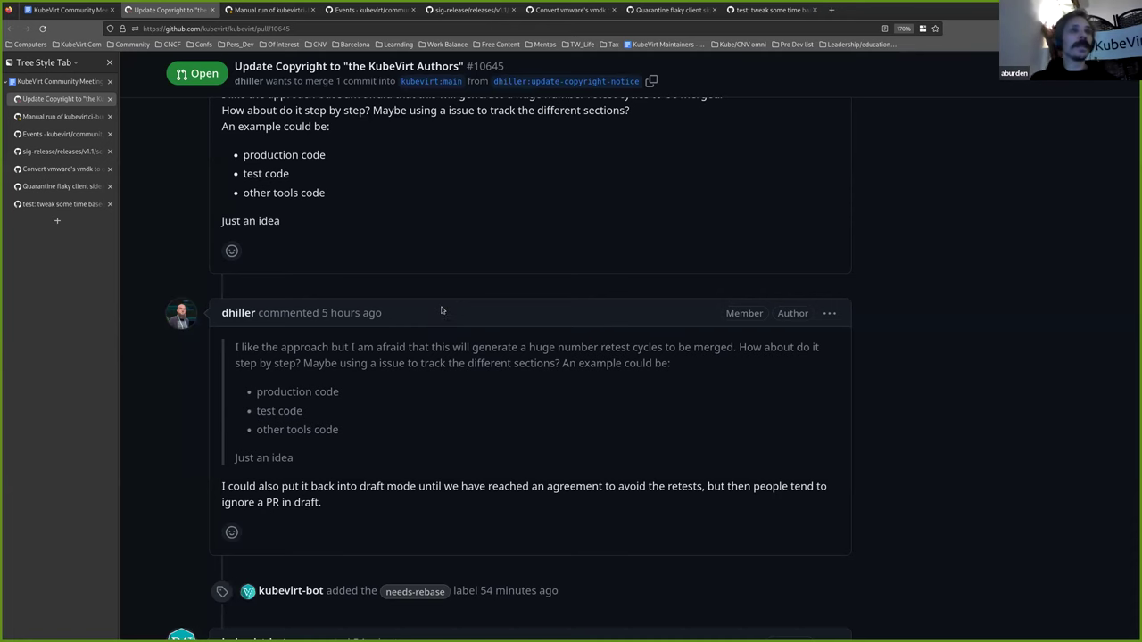
scroll(455, 242, up, 2)
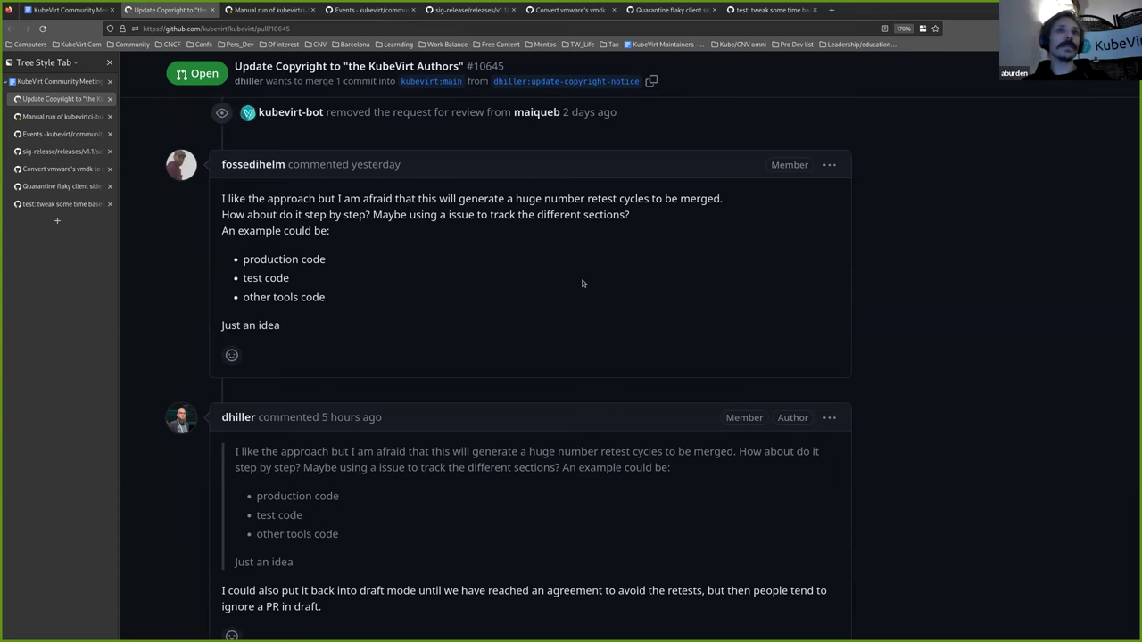
scroll(656, 295, down, 2)
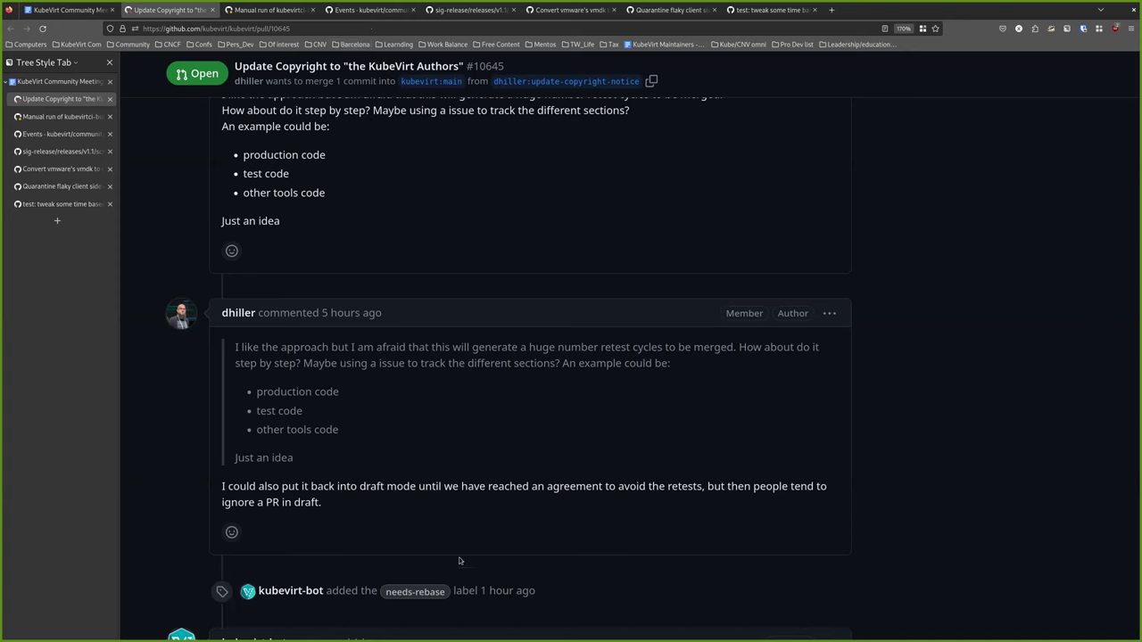
mouse_move(444, 595)
scroll(579, 489, down, 1)
scroll(579, 490, down, 3)
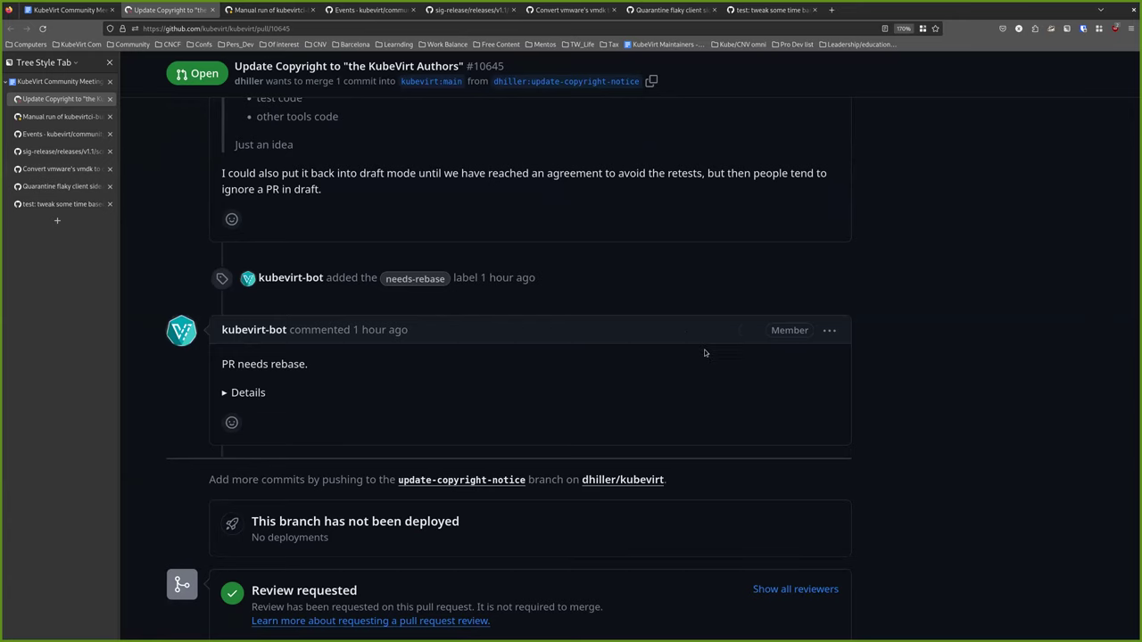
scroll(692, 412, up, 3)
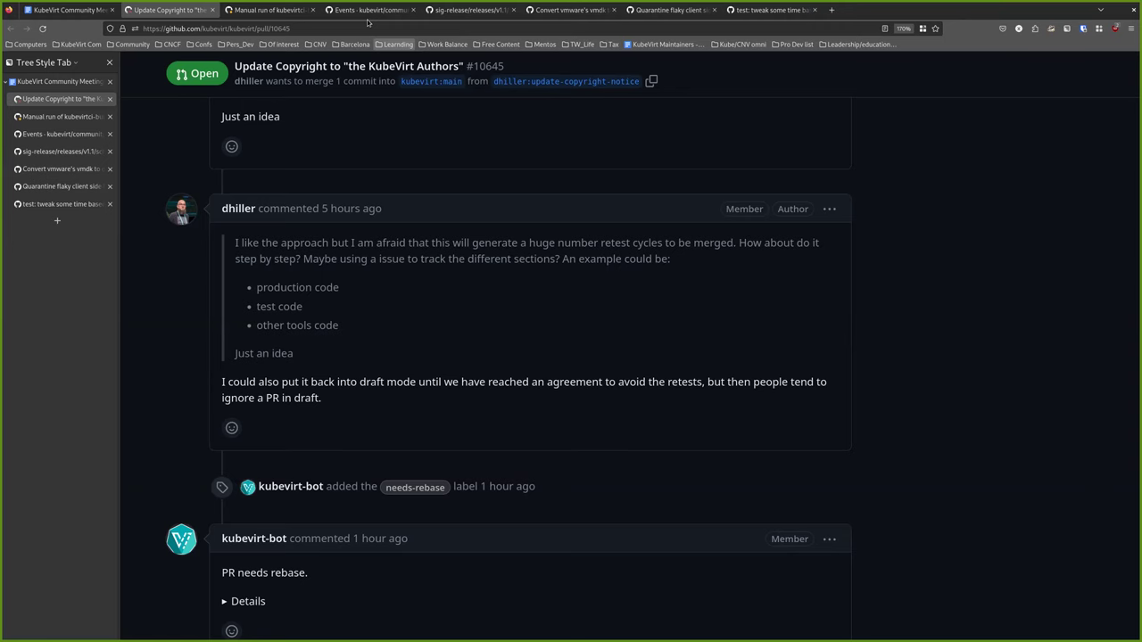
scroll(902, 387, up, 10)
scroll(902, 387, up, 5)
scroll(911, 422, up, 3)
scroll(911, 422, up, 15)
scroll(738, 325, up, 4)
scroll(745, 473, up, 3)
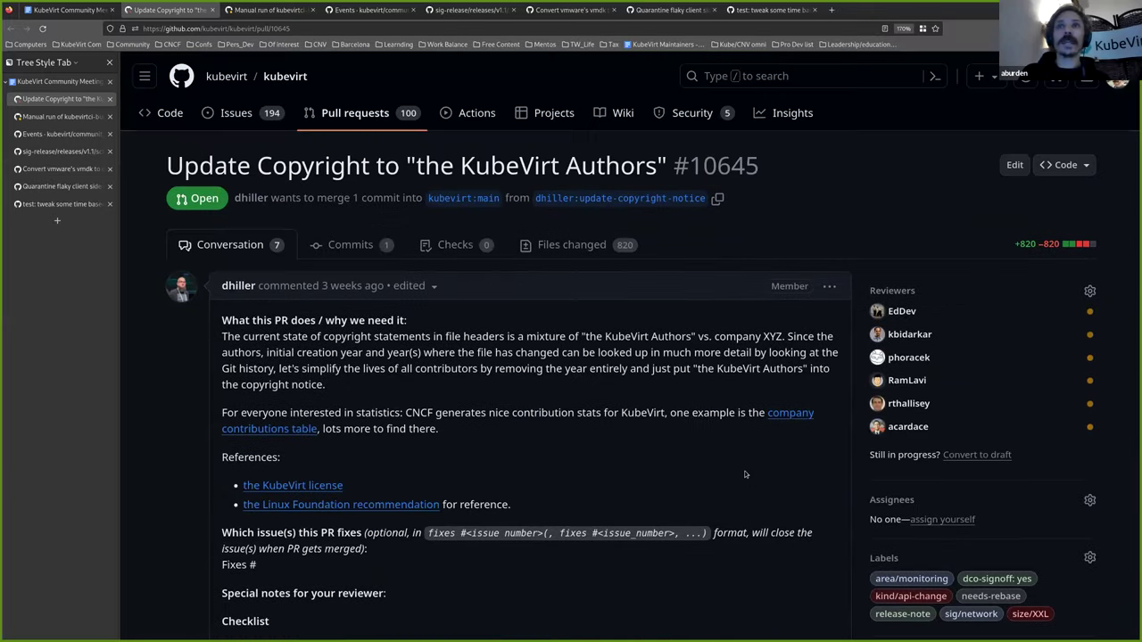
scroll(745, 473, down, 6)
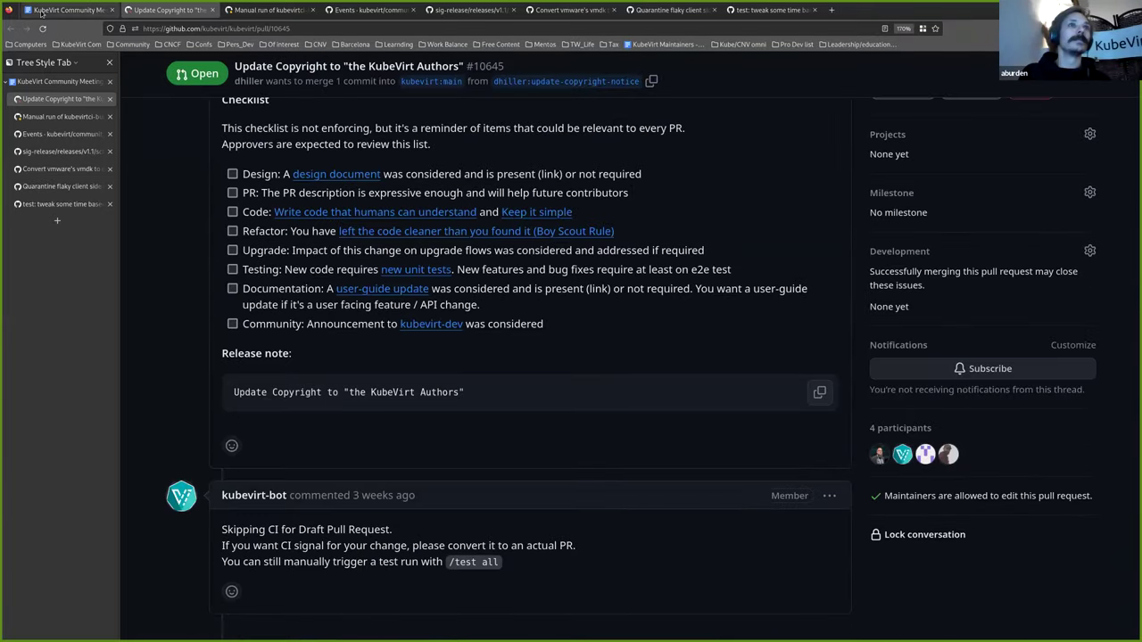
In the 2023-11-15 minutes, show the preview chip for the Mailing list review link under Pull Requests.
click(63, 13)
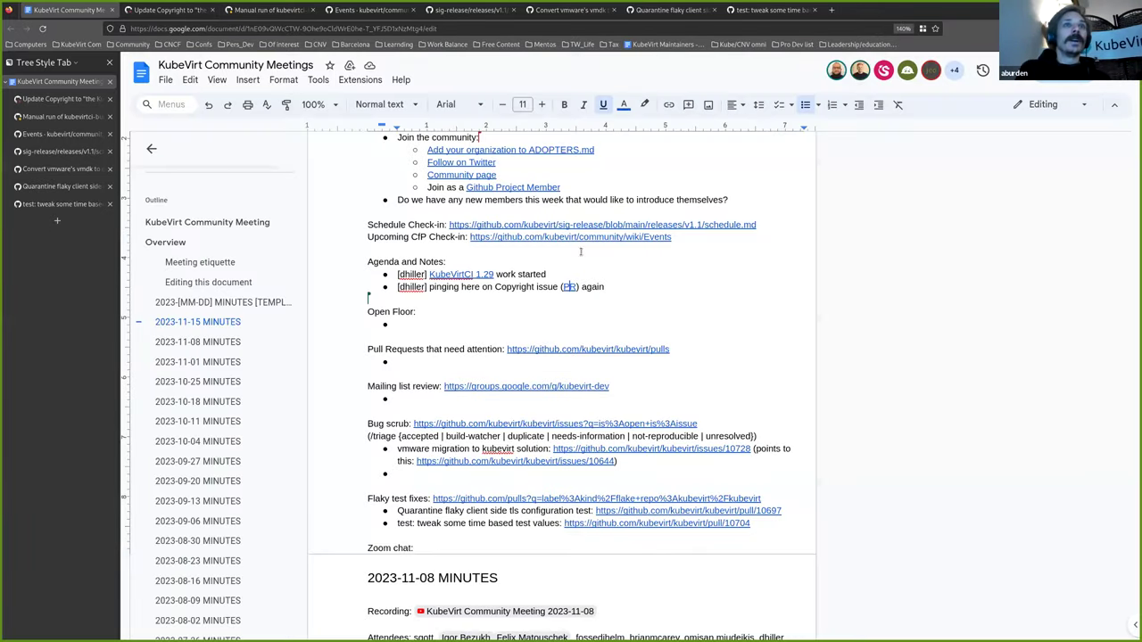
scroll(704, 375, down, 1)
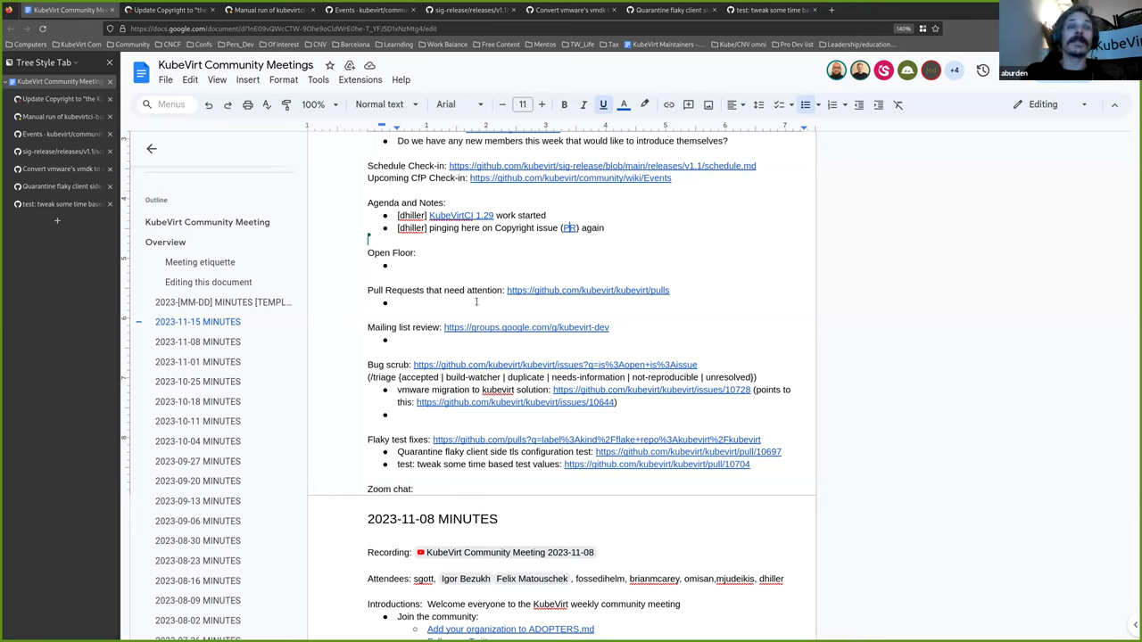
click(477, 301)
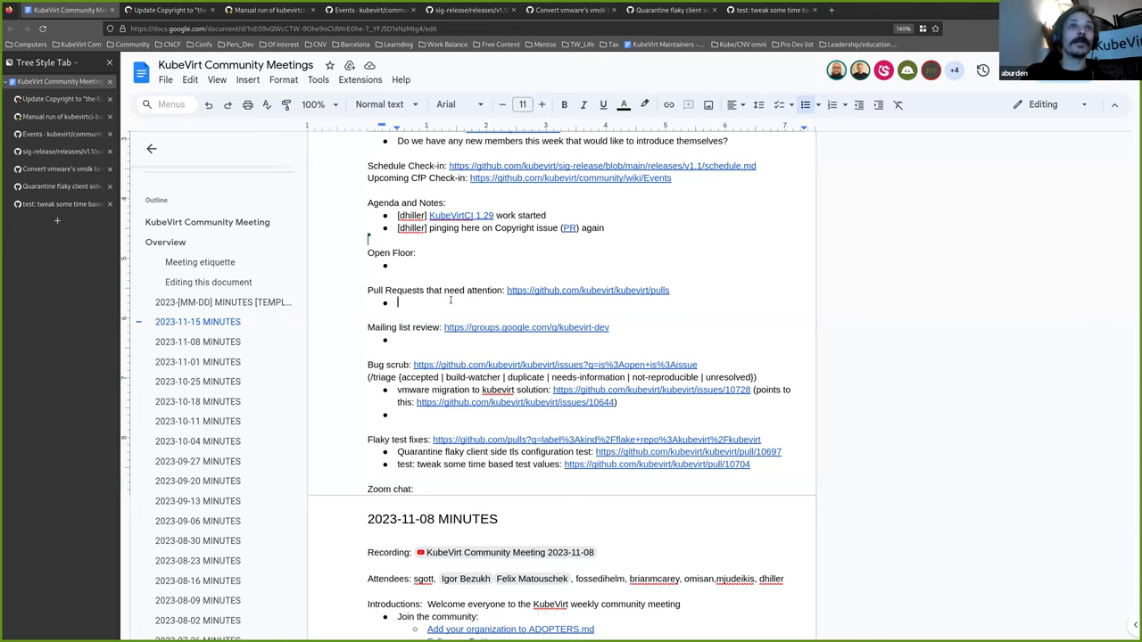
click(498, 327)
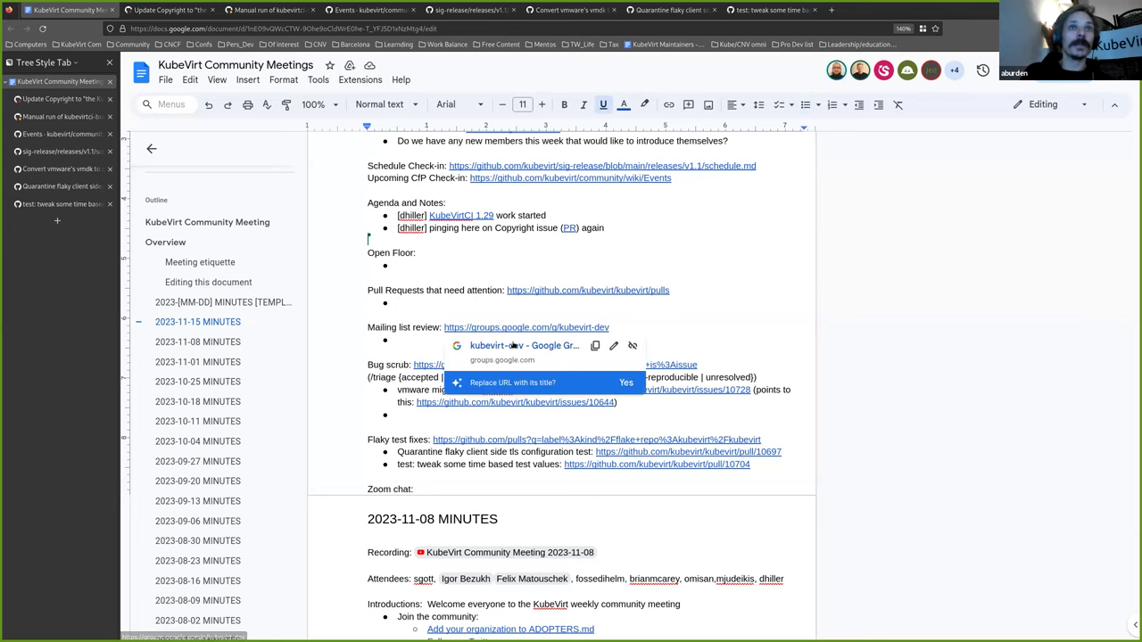
Open the kubevirt-dev group, read the Application aware quota thread, and return to the conversation list.
click(507, 345)
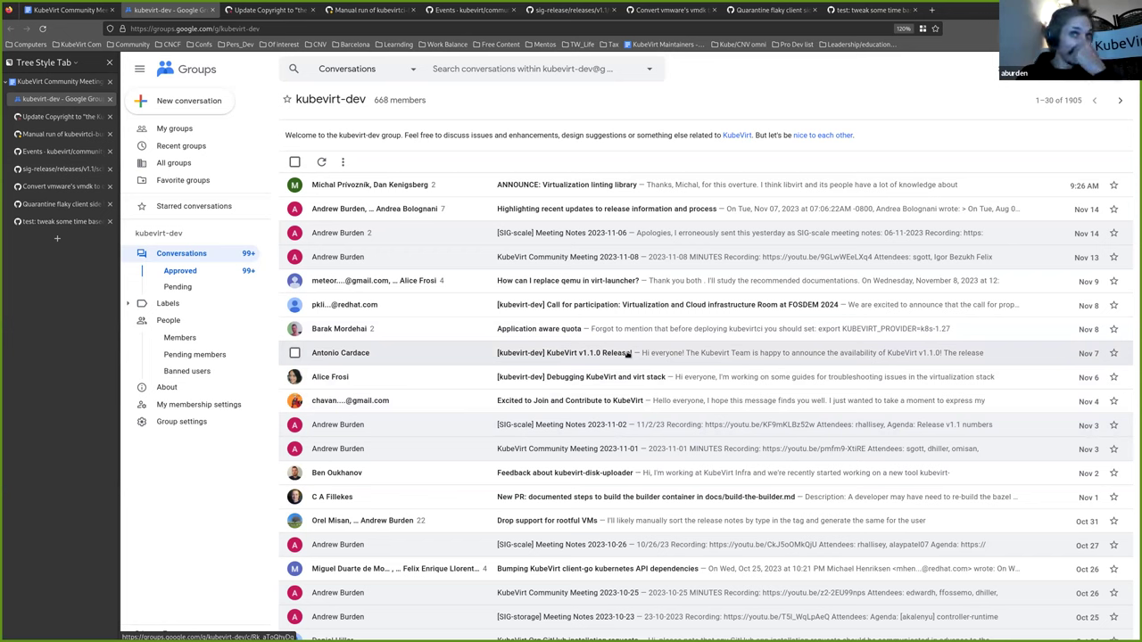
click(565, 330)
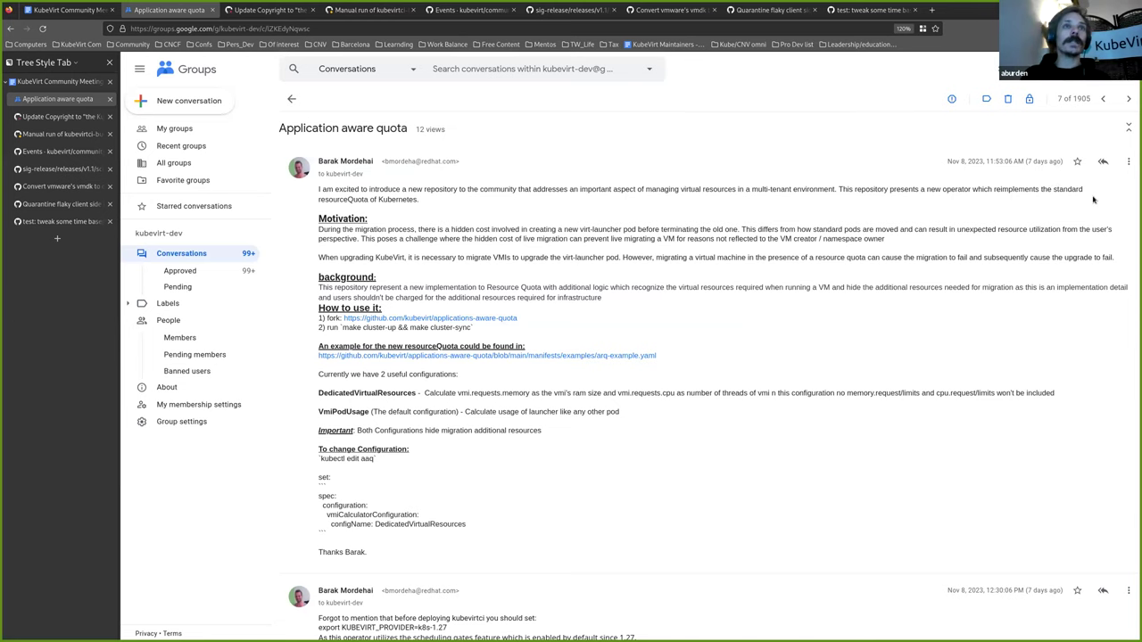
scroll(817, 305, down, 2)
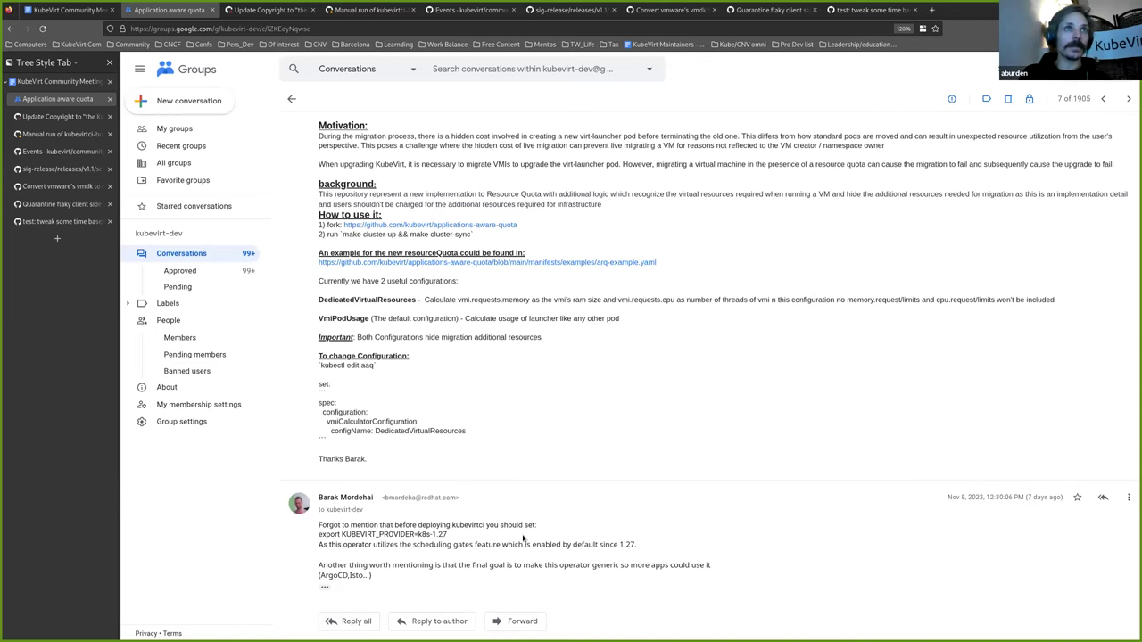
scroll(685, 435, up, 2)
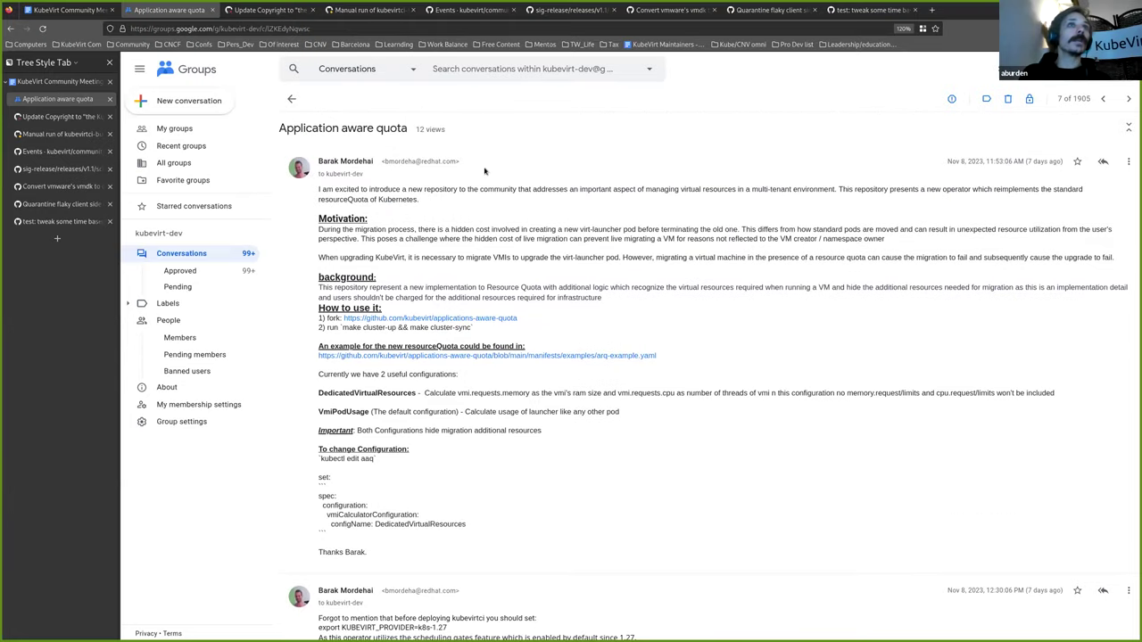
click(292, 100)
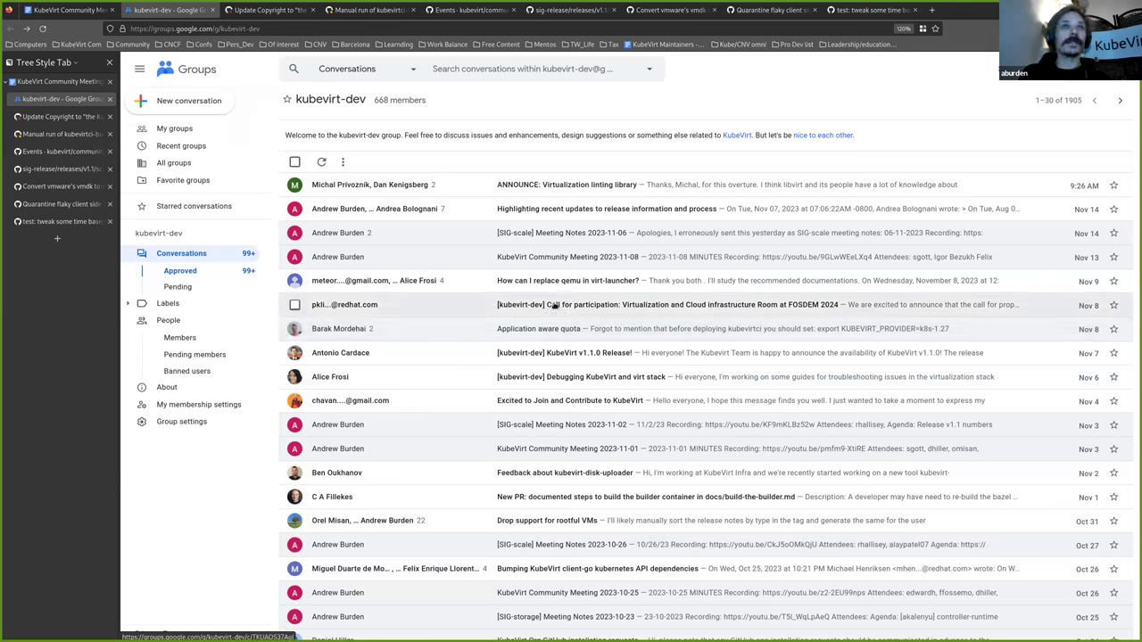
click(554, 306)
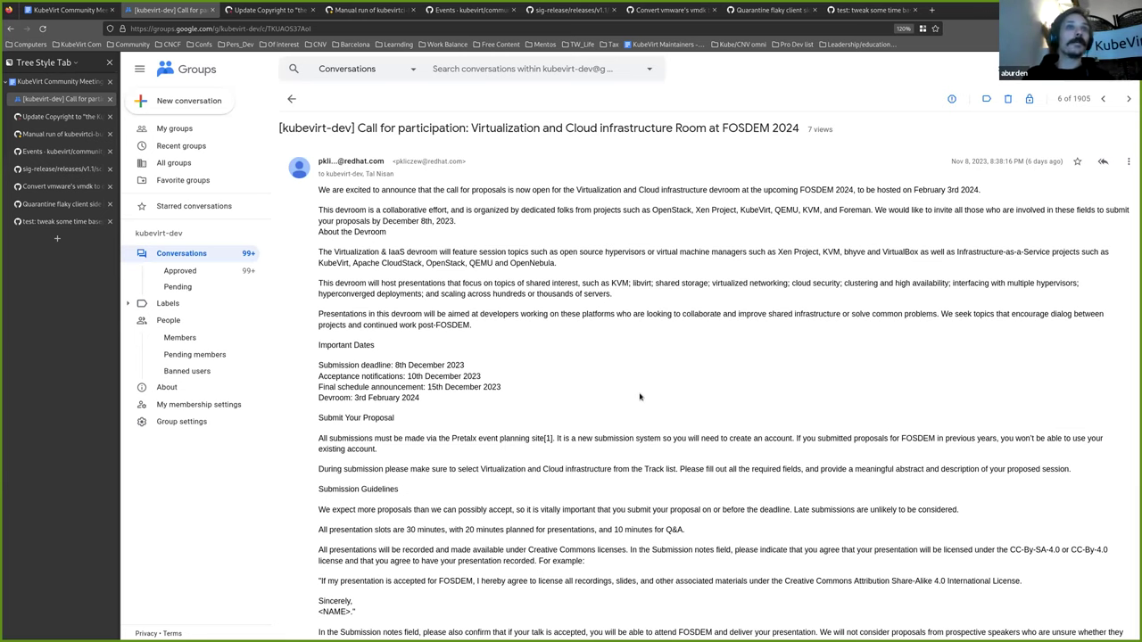
scroll(652, 384, down, 3)
scroll(652, 382, down, 1)
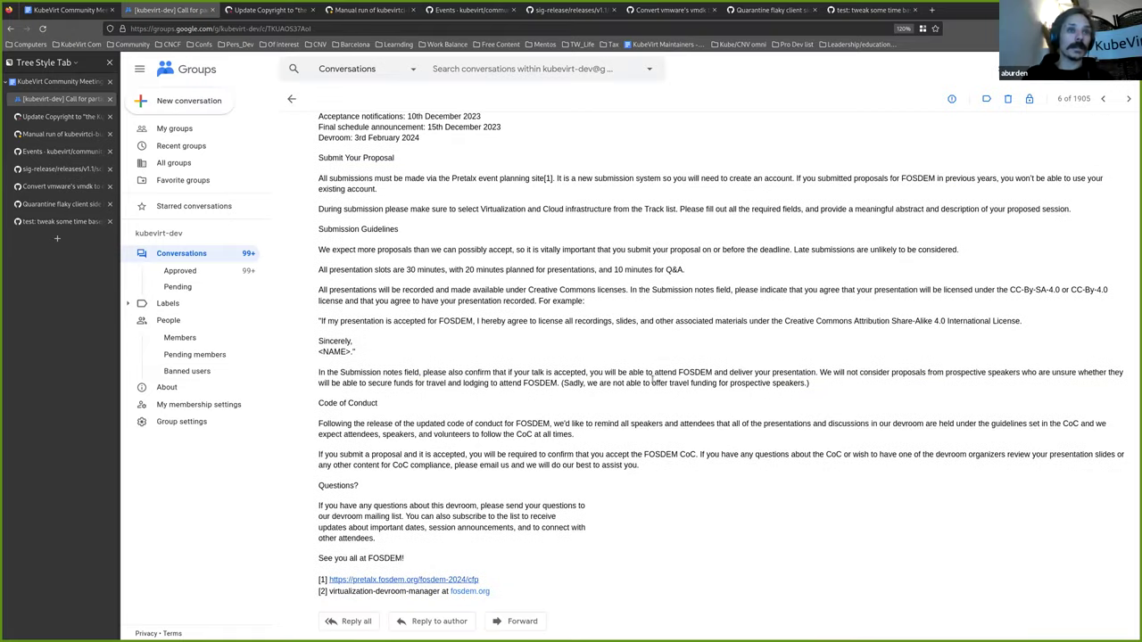
scroll(646, 458, up, 3)
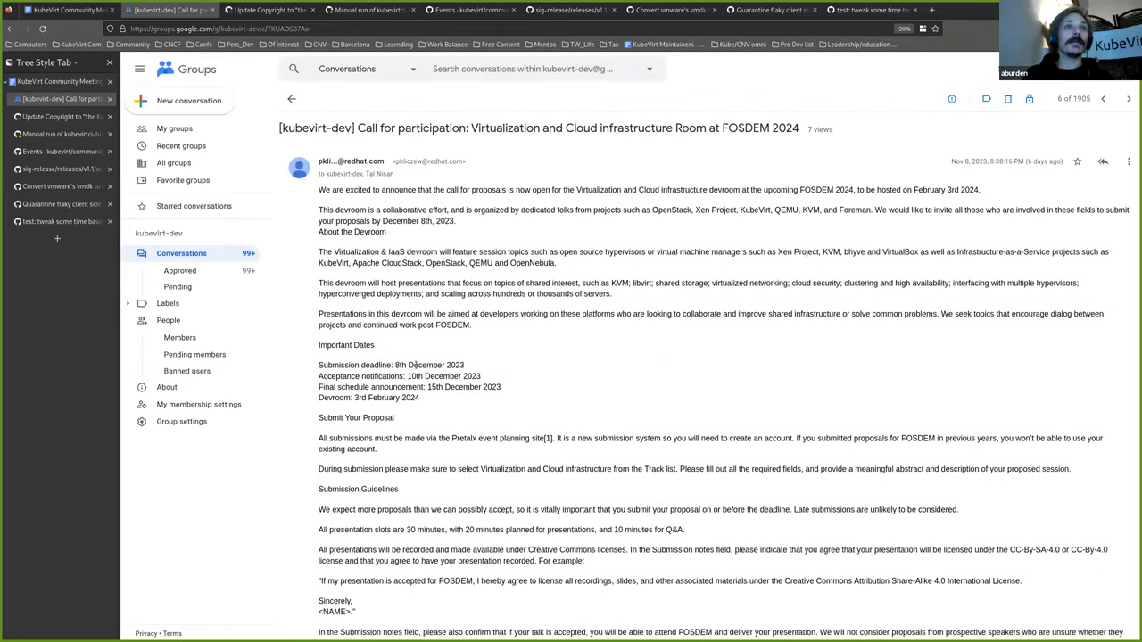
triple_click(415, 365)
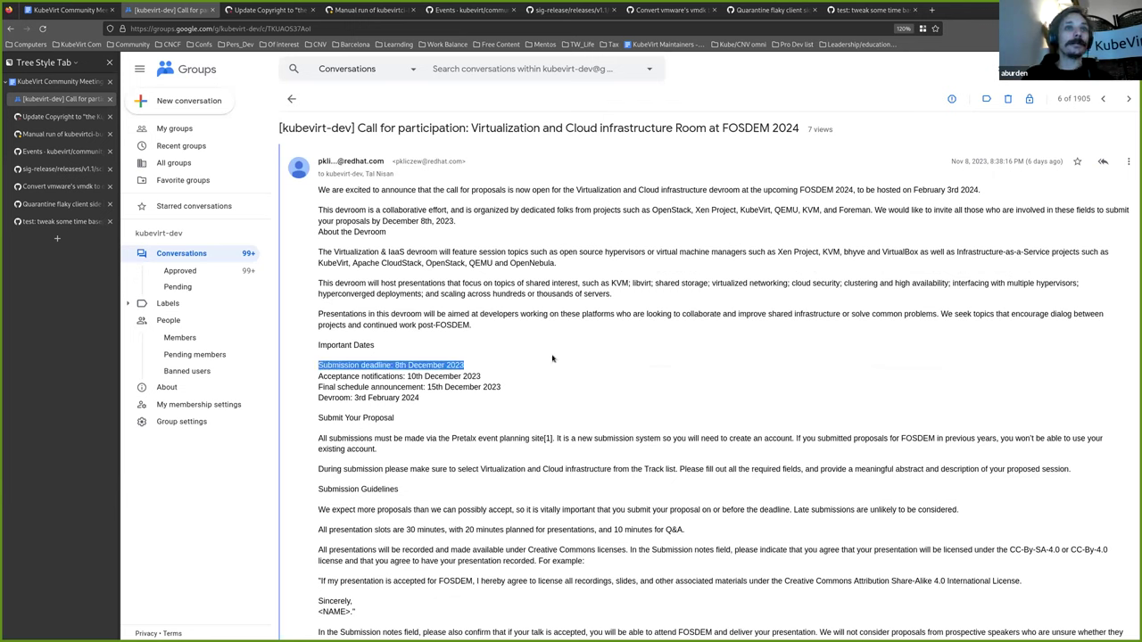
click(527, 358)
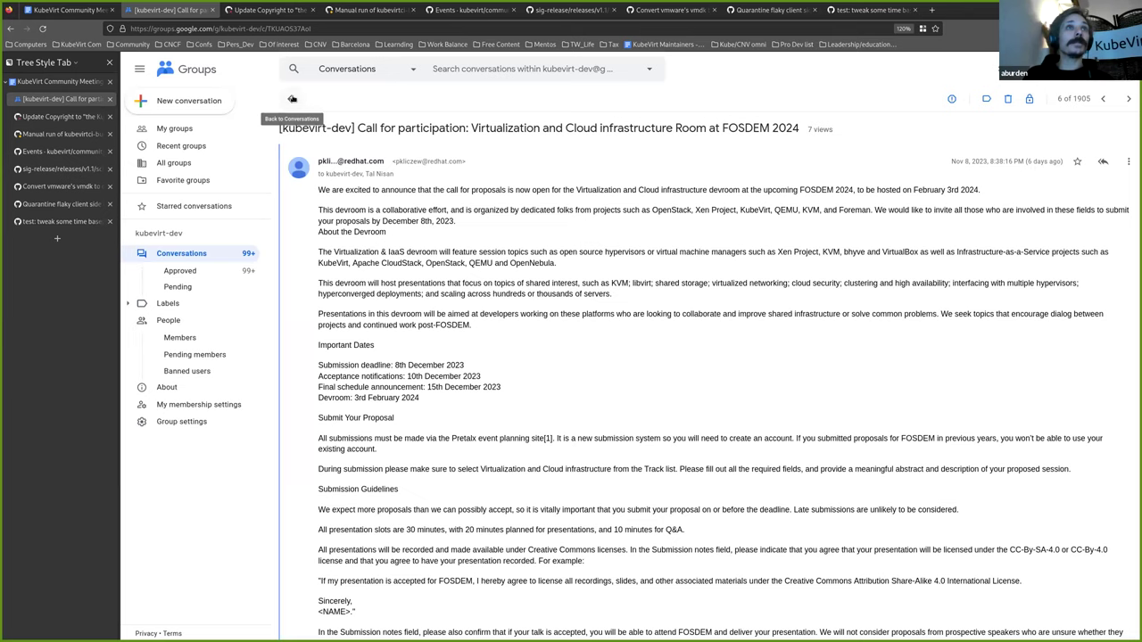
click(292, 99)
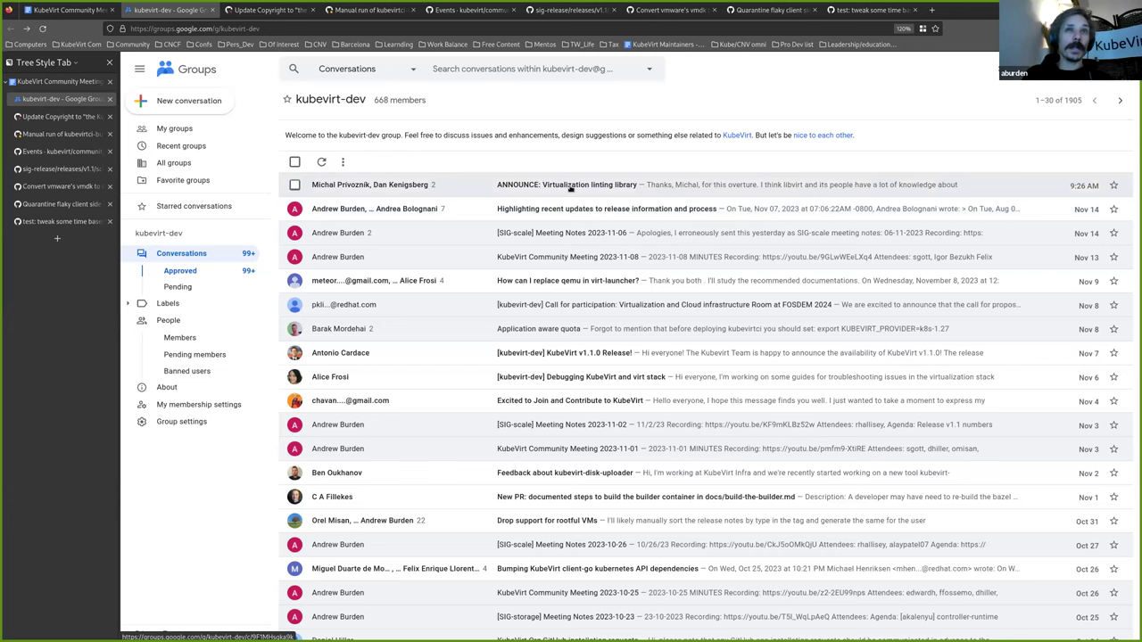
Expand the full ANNOUNCE: Virtualization linting library message, then switch back to the meeting notes.
click(568, 188)
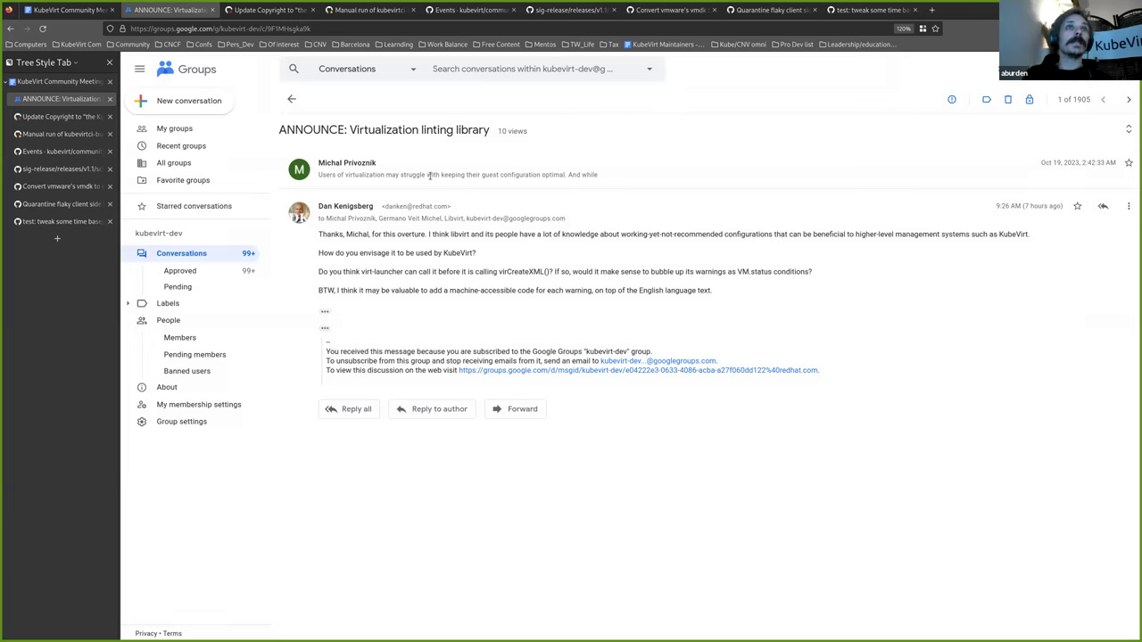
click(429, 176)
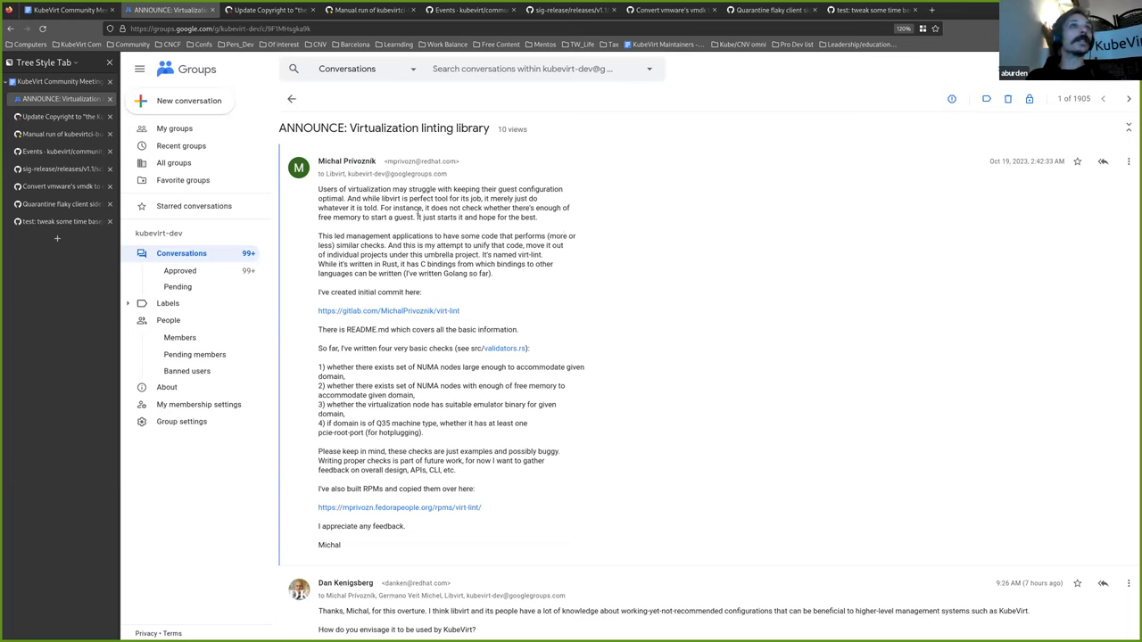
click(49, 10)
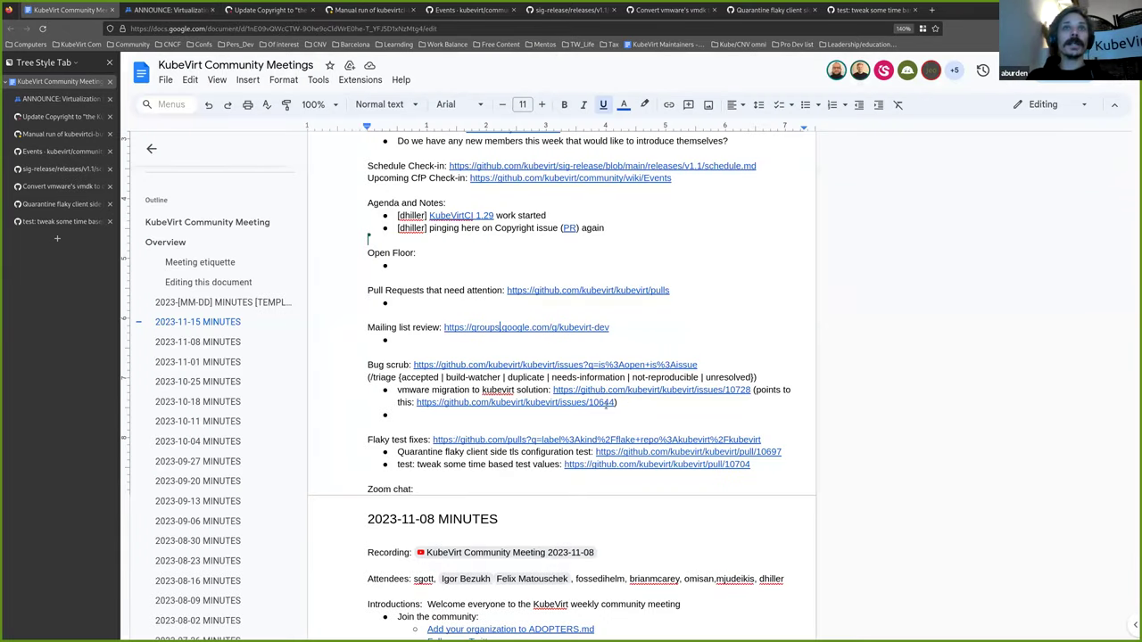
Open issue #10644 on the failed vmdk-to-qcow2 conversion from the Bug scrub notes link.
click(510, 420)
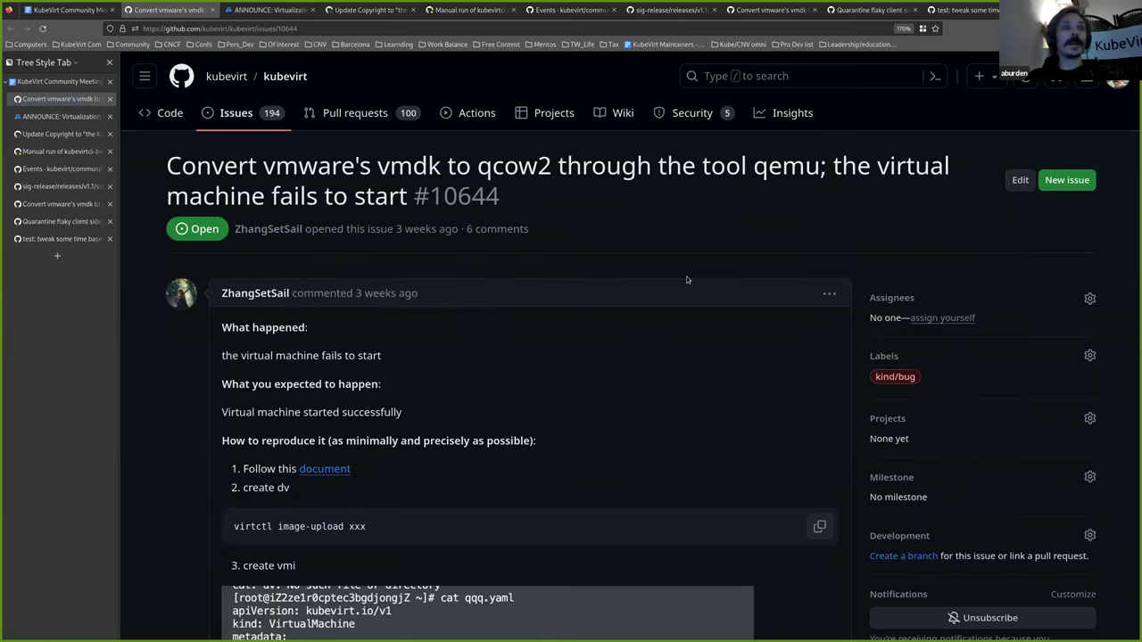
scroll(686, 275, down, 8)
scroll(687, 278, down, 4)
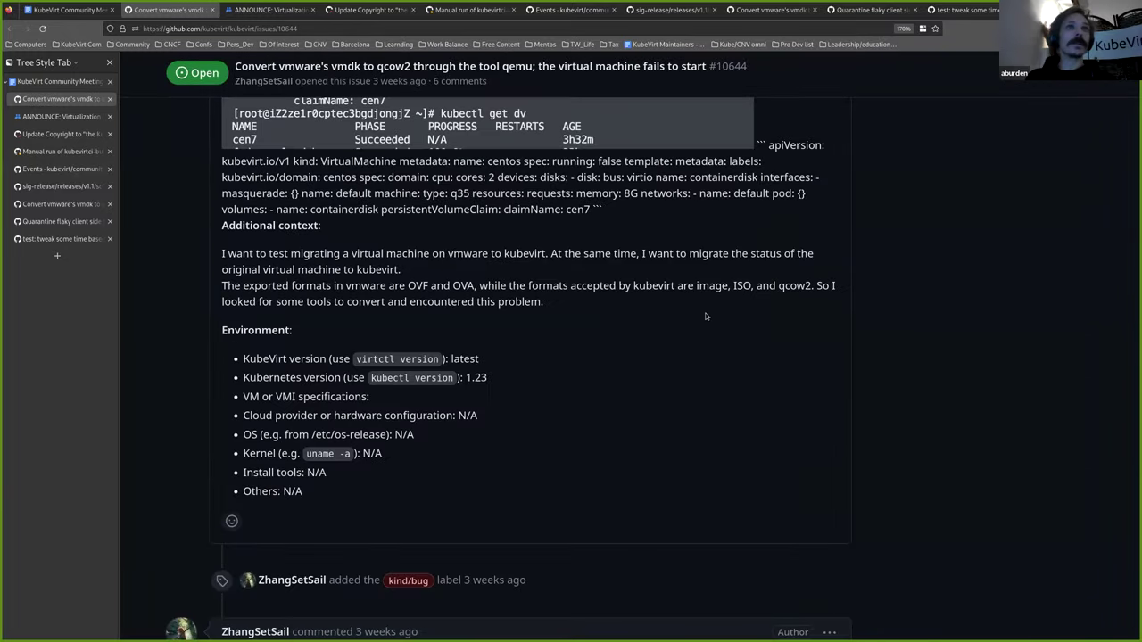
scroll(707, 316, up, 11)
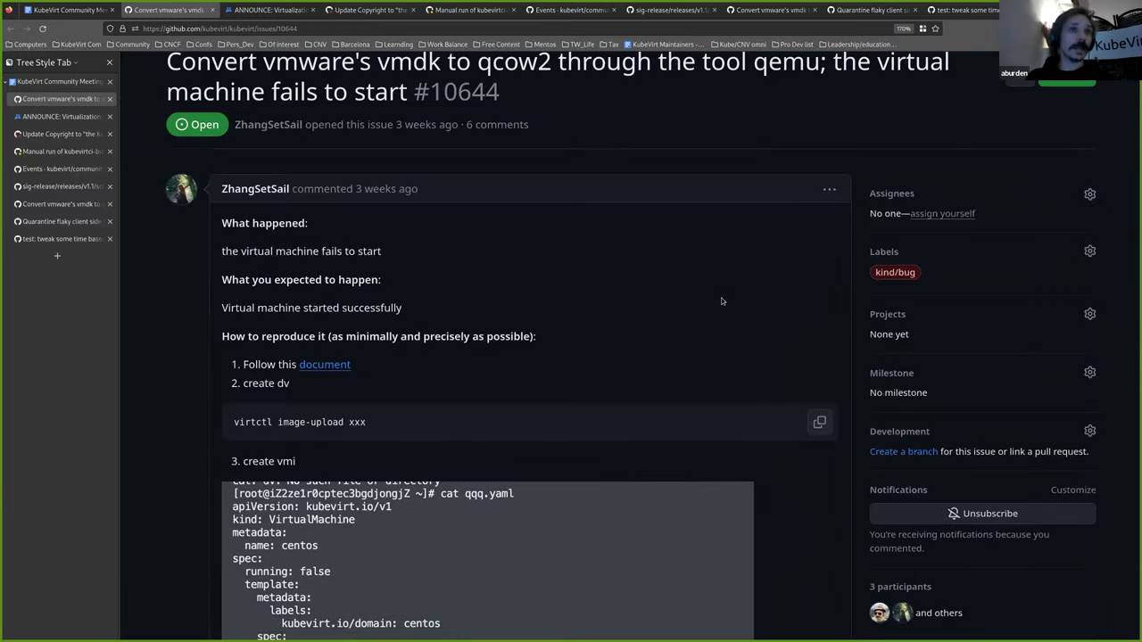
scroll(723, 309, down, 3)
scroll(723, 312, down, 2)
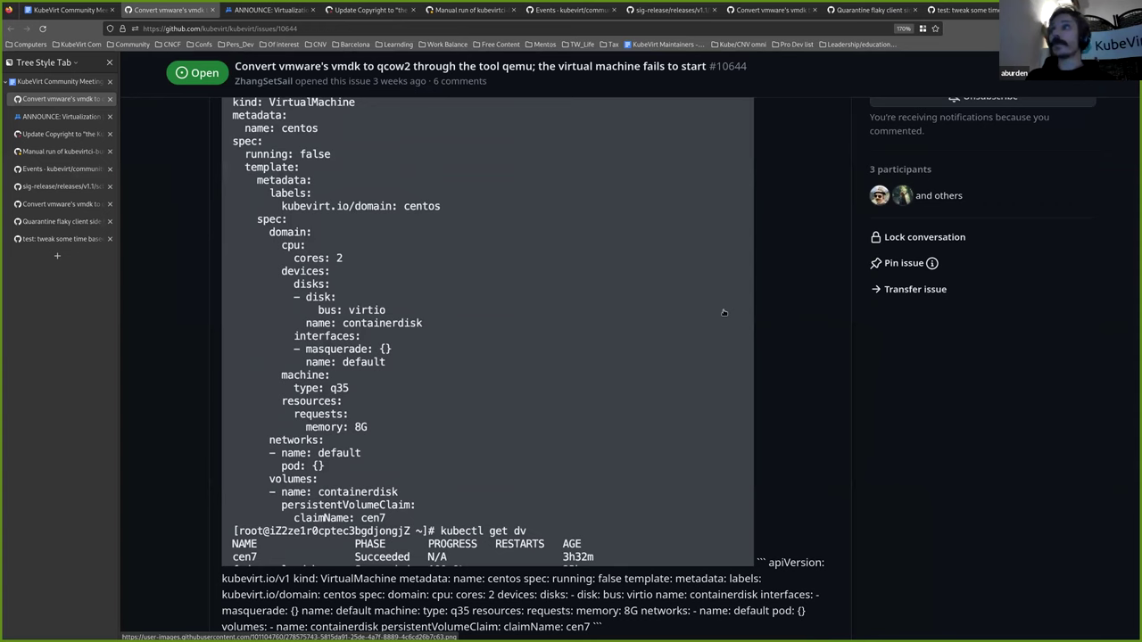
scroll(724, 312, down, 8)
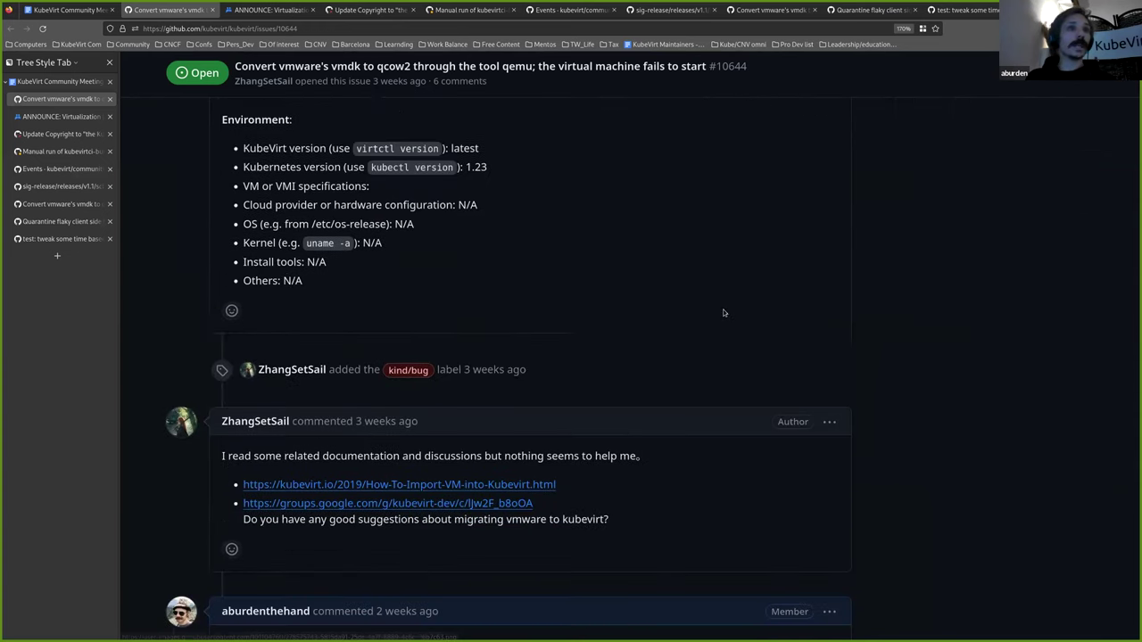
scroll(724, 312, down, 1)
scroll(724, 312, down, 5)
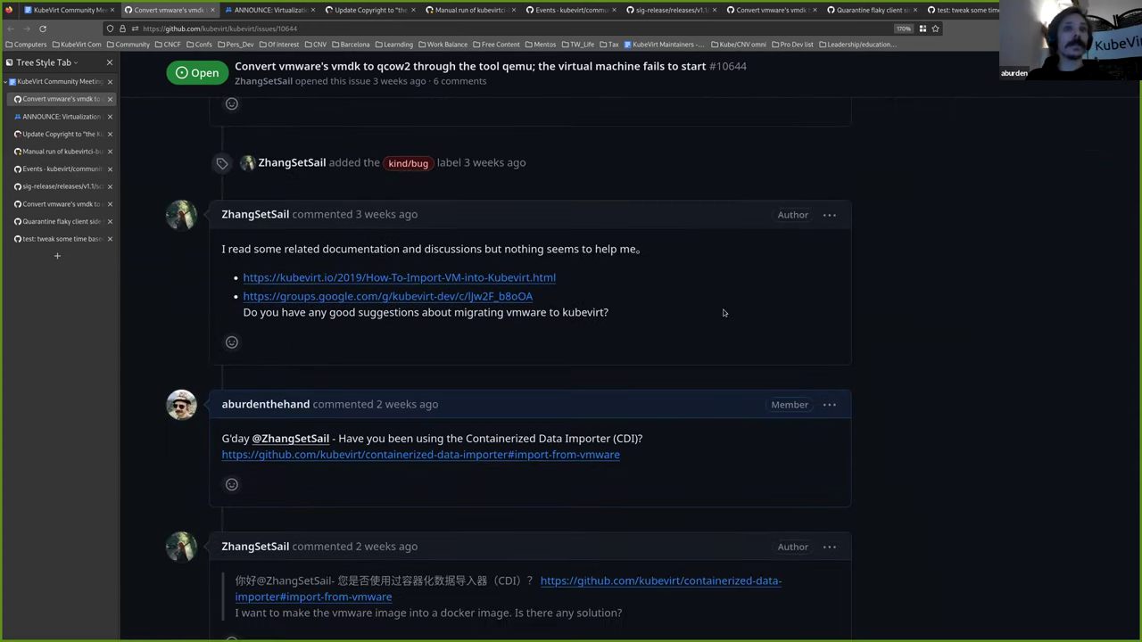
scroll(719, 268, down, 3)
scroll(715, 230, down, 2)
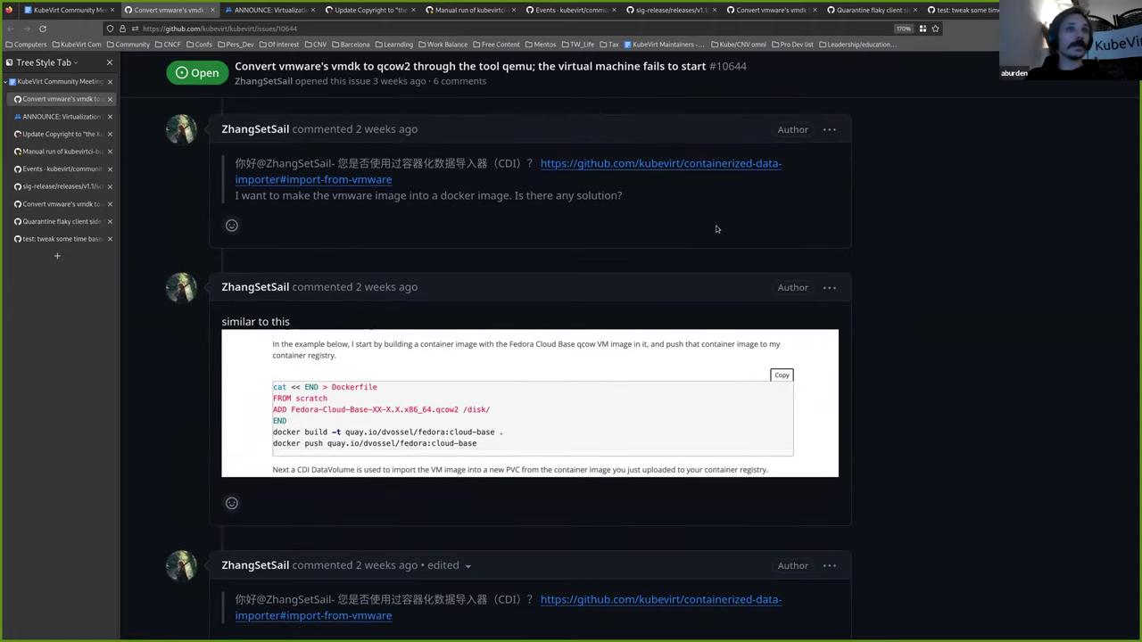
scroll(715, 230, down, 4)
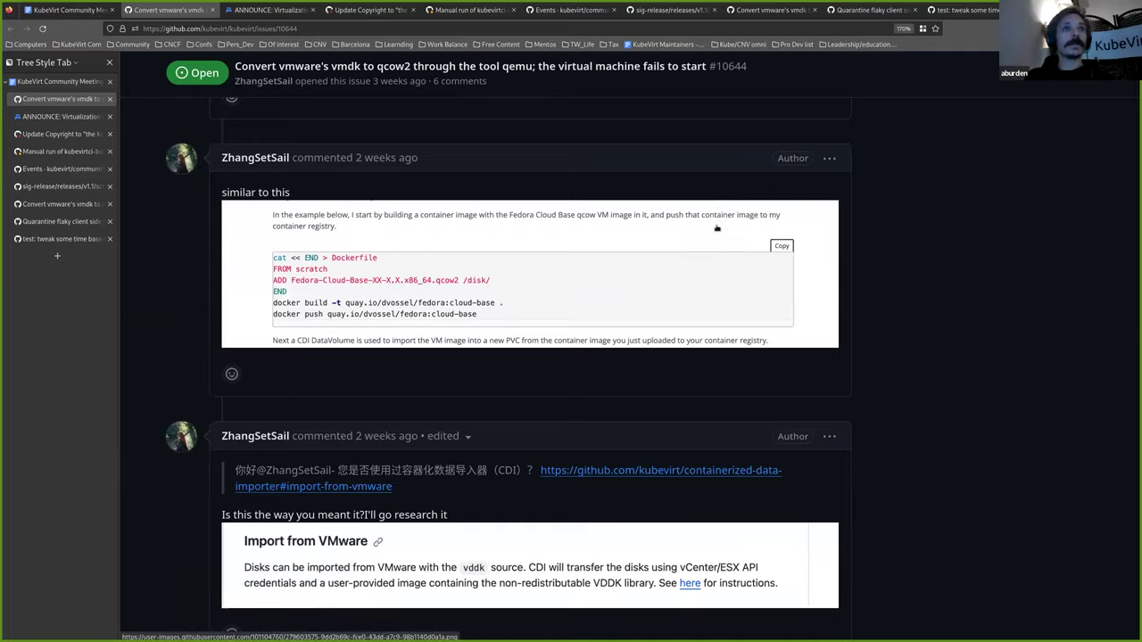
scroll(716, 228, down, 5)
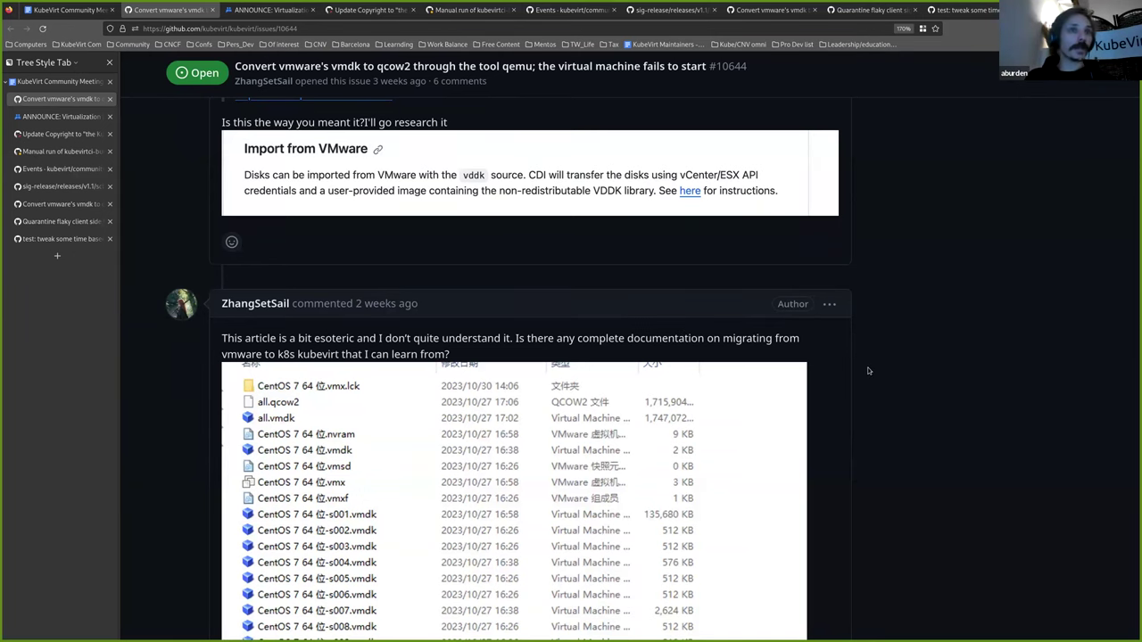
scroll(870, 371, down, 3)
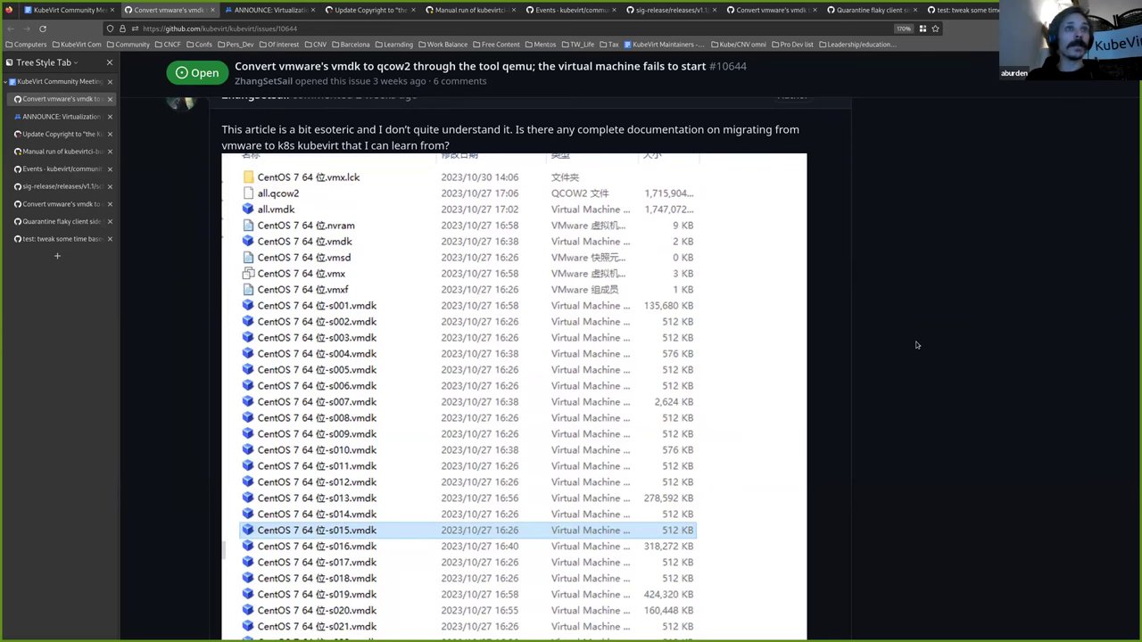
scroll(914, 320, down, 5)
scroll(914, 321, down, 3)
scroll(915, 321, up, 1)
scroll(914, 321, up, 8)
scroll(914, 321, up, 1)
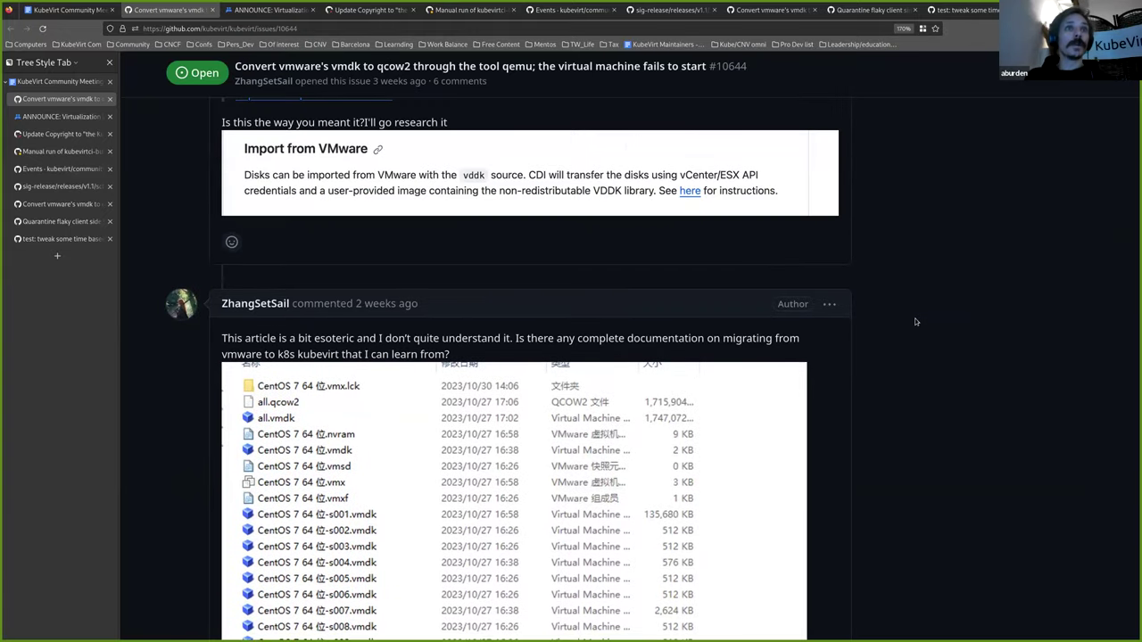
scroll(929, 330, up, 1)
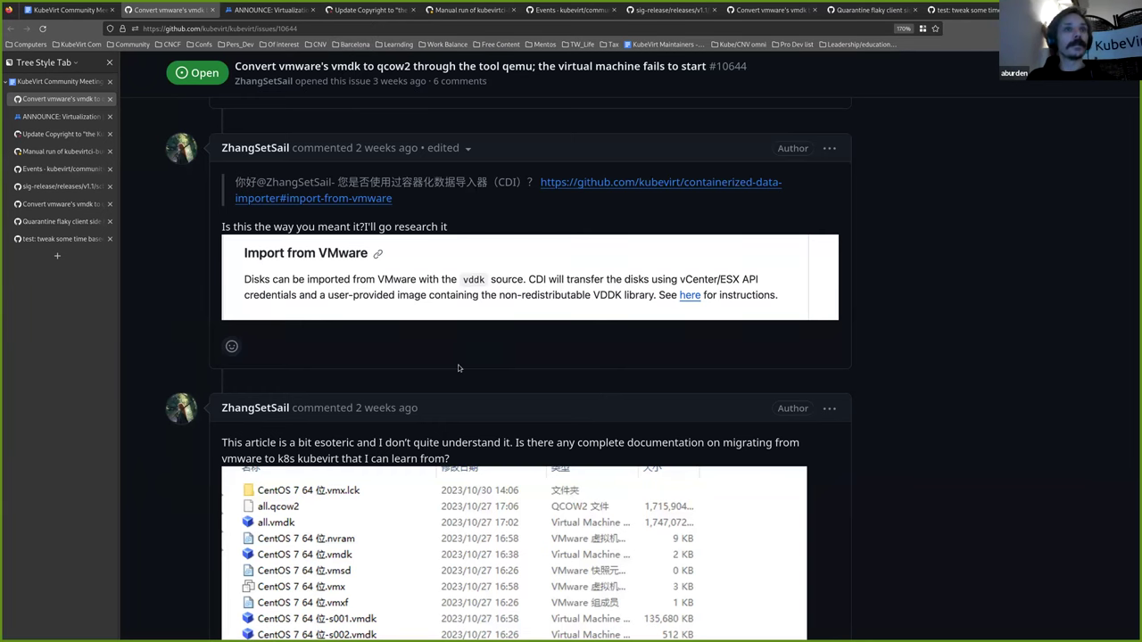
scroll(457, 364, down, 5)
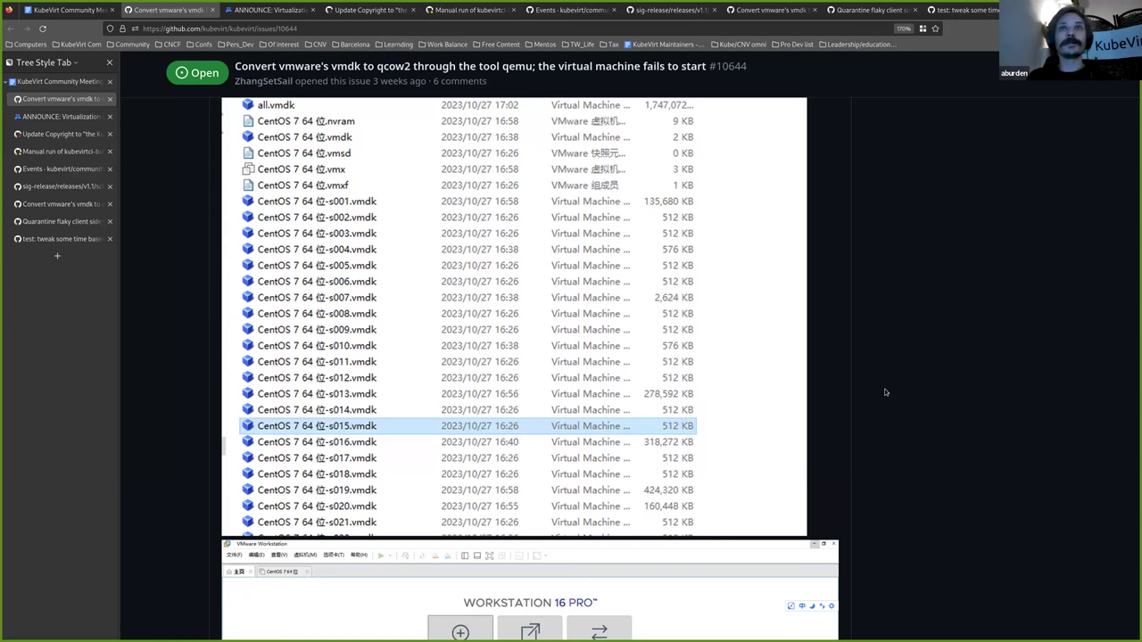
scroll(884, 388, down, 10)
Post a /assign comment mentioning the maintainer so kubevirt-bot assigns issue #10644.
click(478, 415)
text(@)
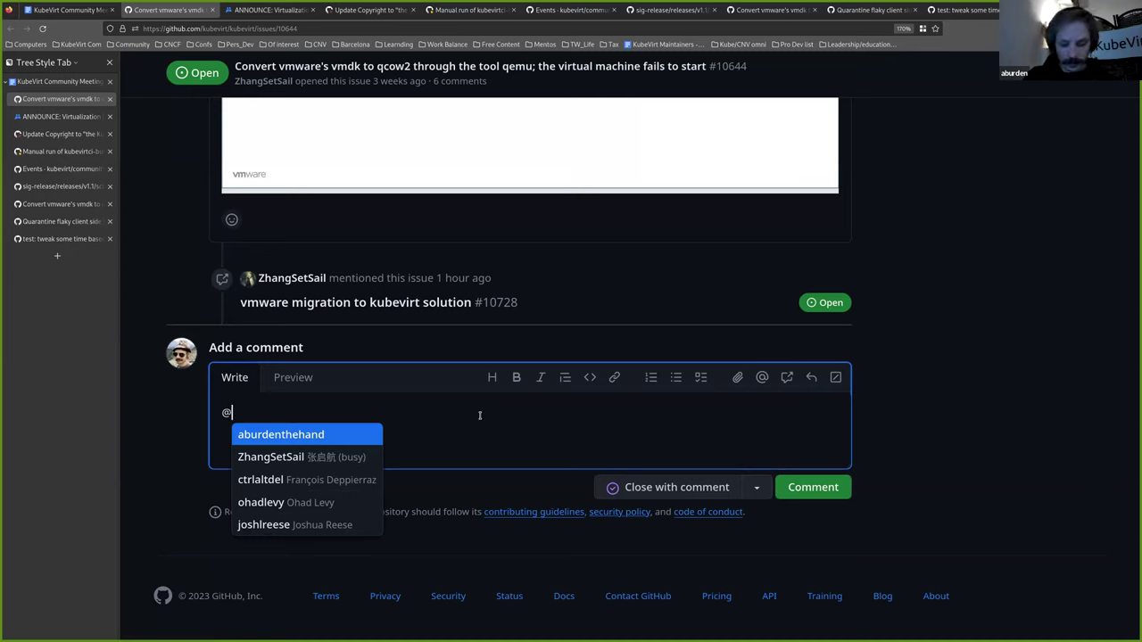
key(BackSpace)
text(/assign @m)
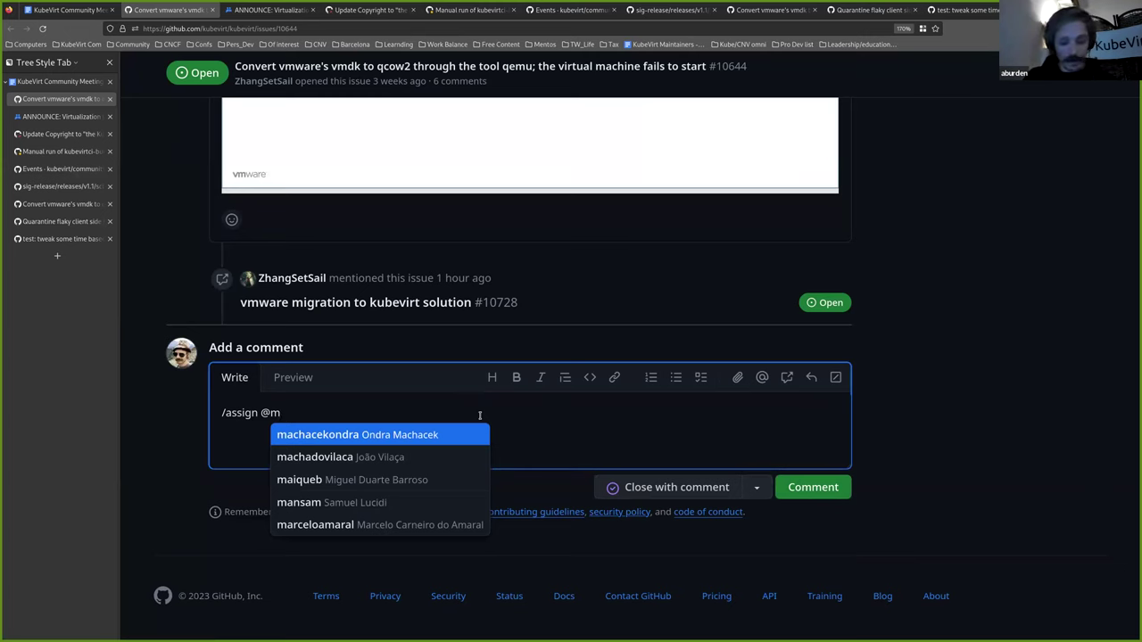
text(henriks)
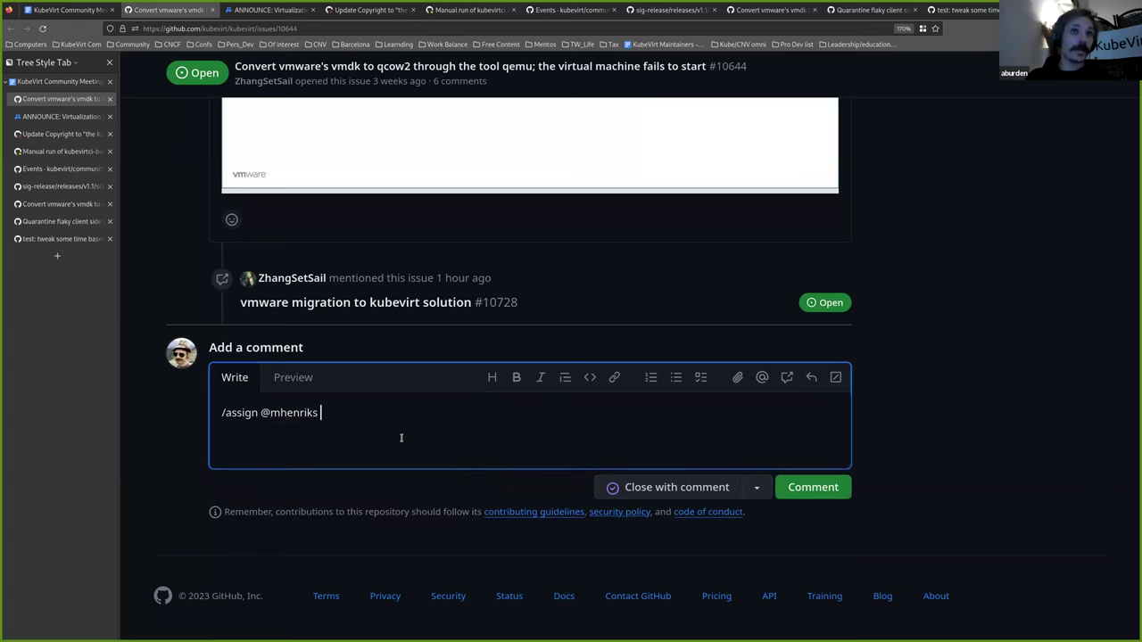
click(404, 439)
click(806, 496)
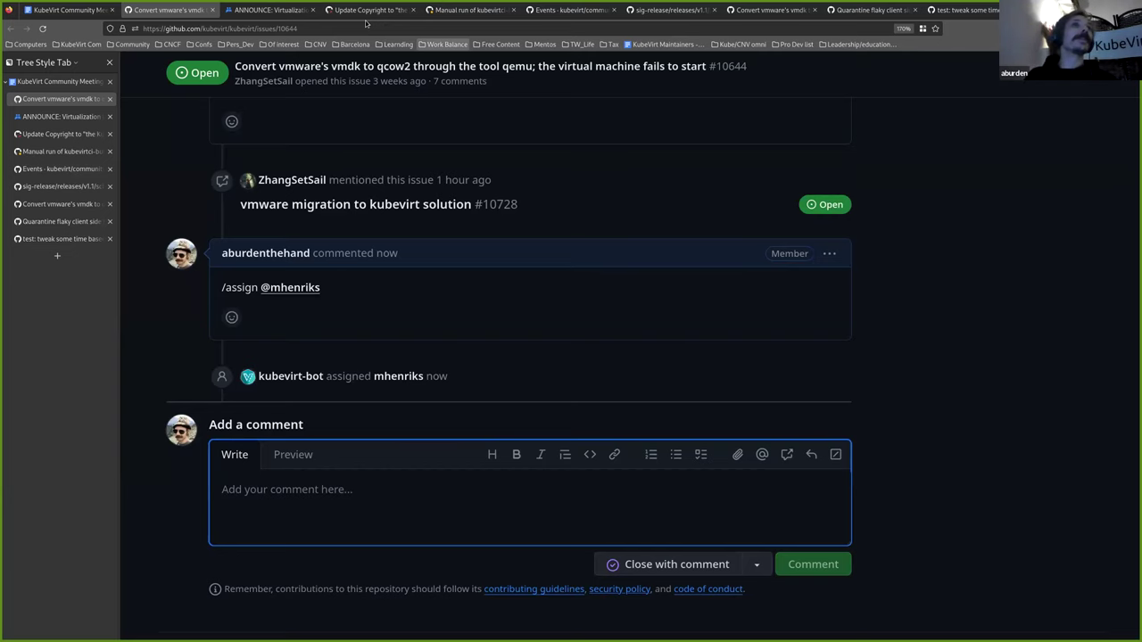
Open merged PR #10697, "Quarantine flaky client side tls configuration test", from the Flaky test fixes link.
click(74, 9)
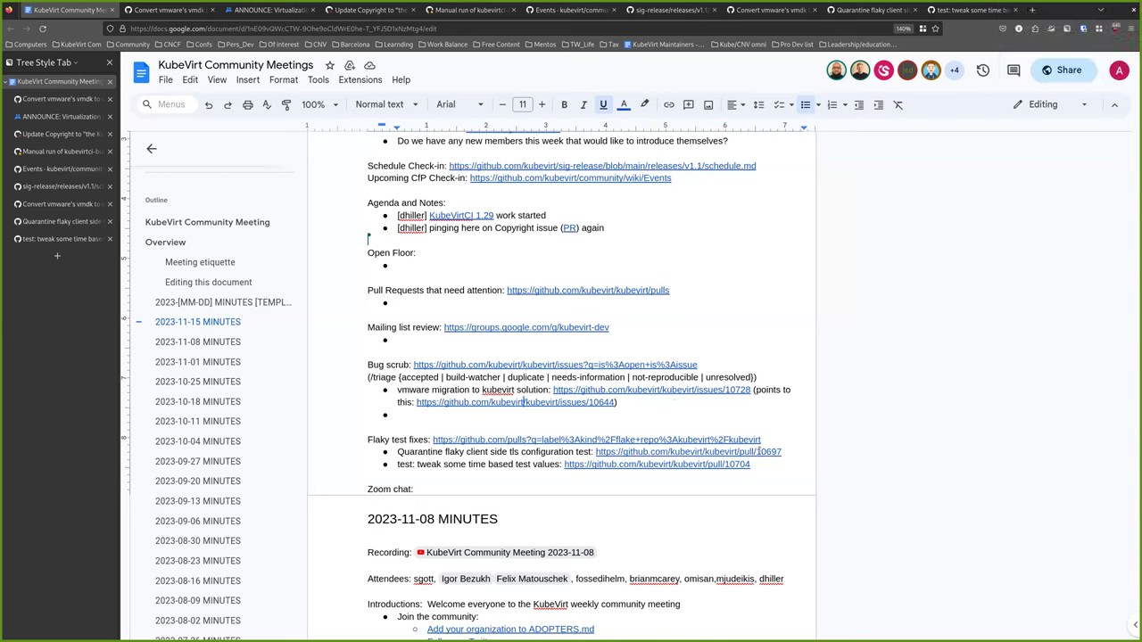
mouse_move(615, 464)
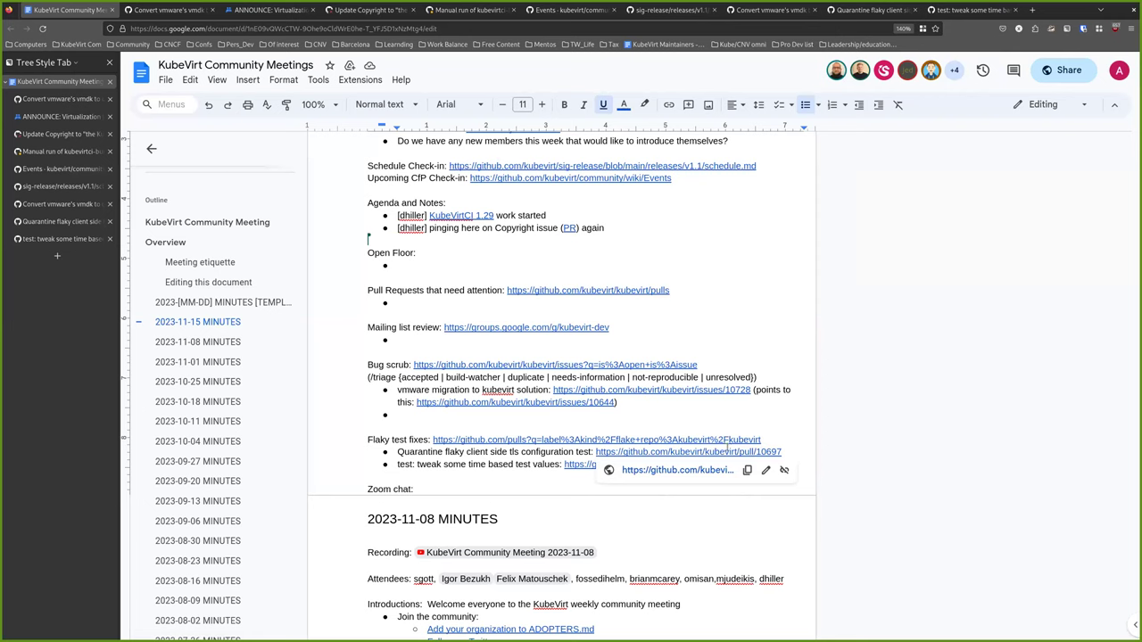
click(678, 470)
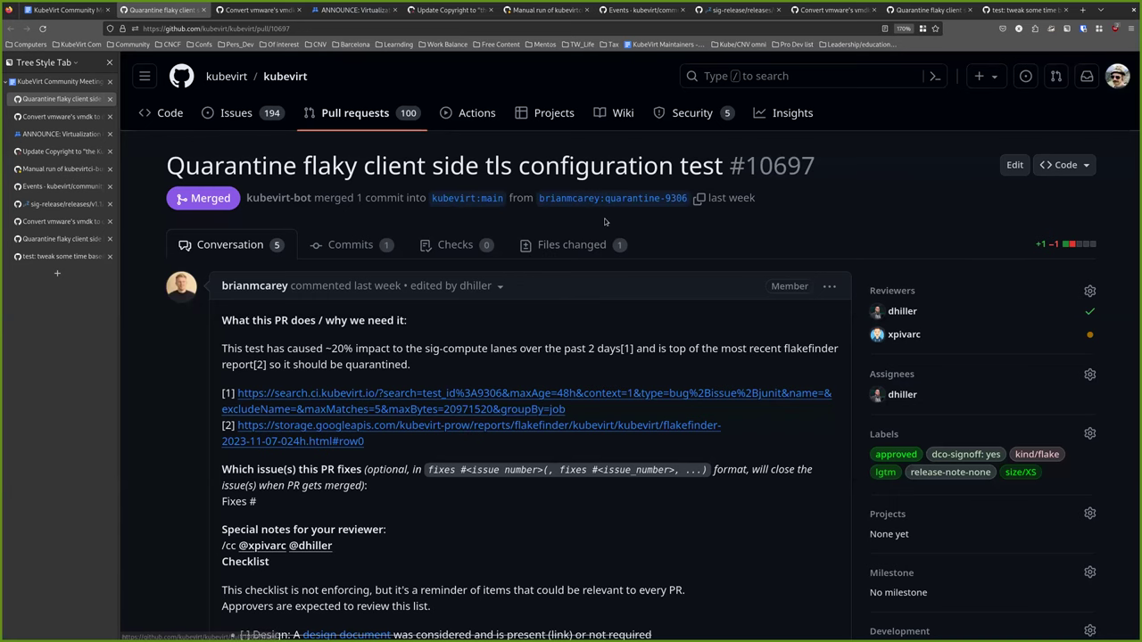
Show the Files changed diff of PR #10697, where test_id:9306 in tls-configuration.go gains [QUARANTINE].
click(574, 246)
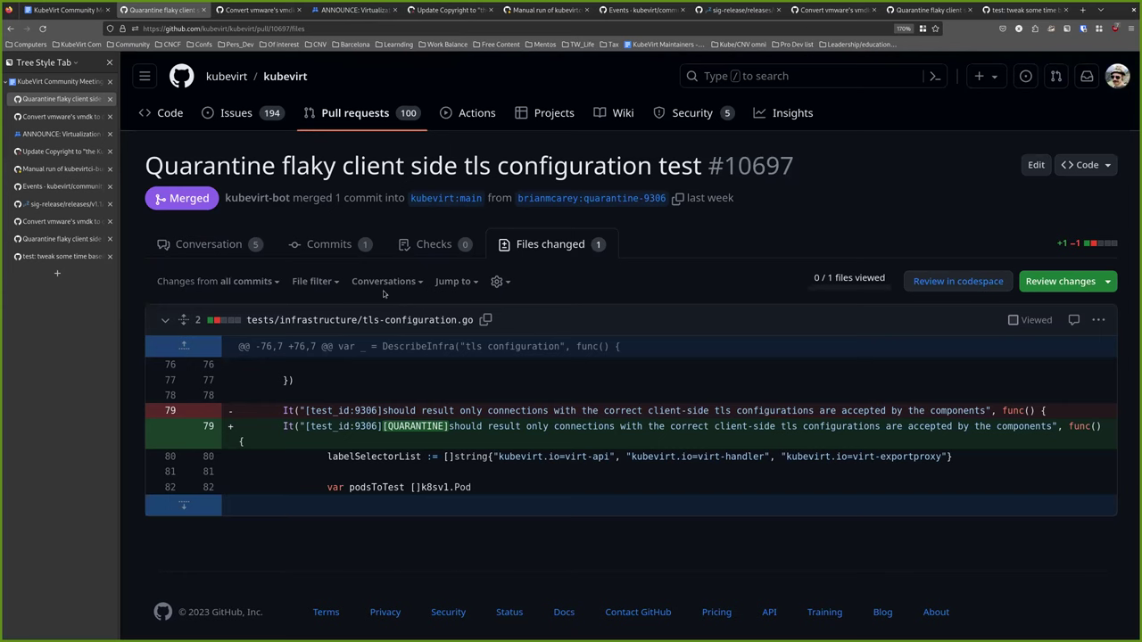
Cycle through the open tabs, zooming the kubevirtci-bumper PR, and land on the time-based test values PR.
click(68, 9)
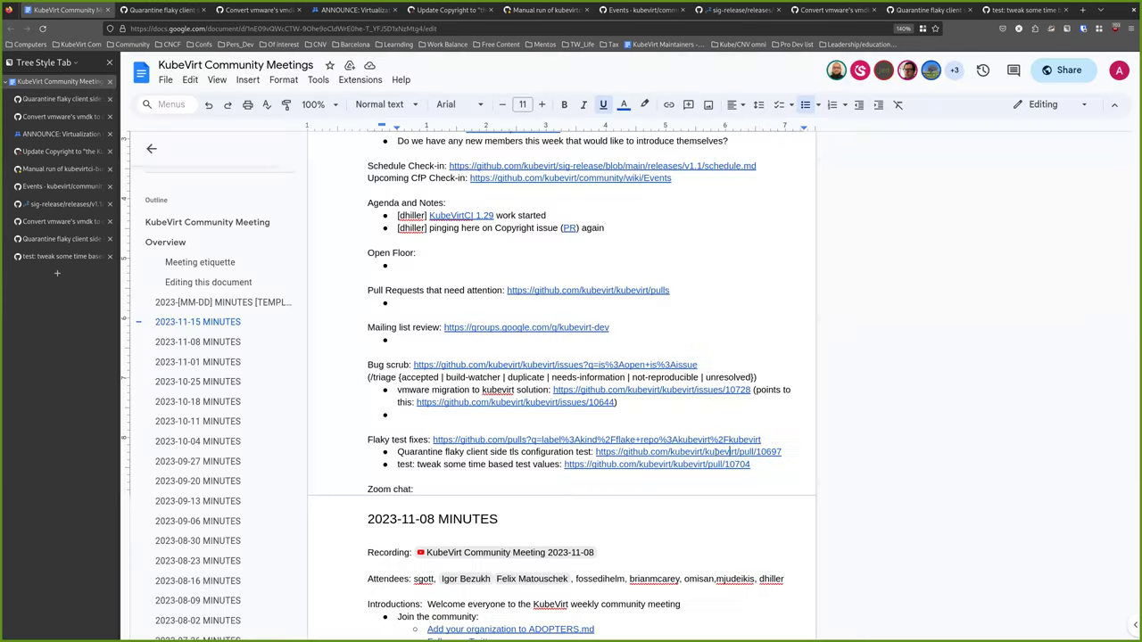
click(543, 11)
key(Home)
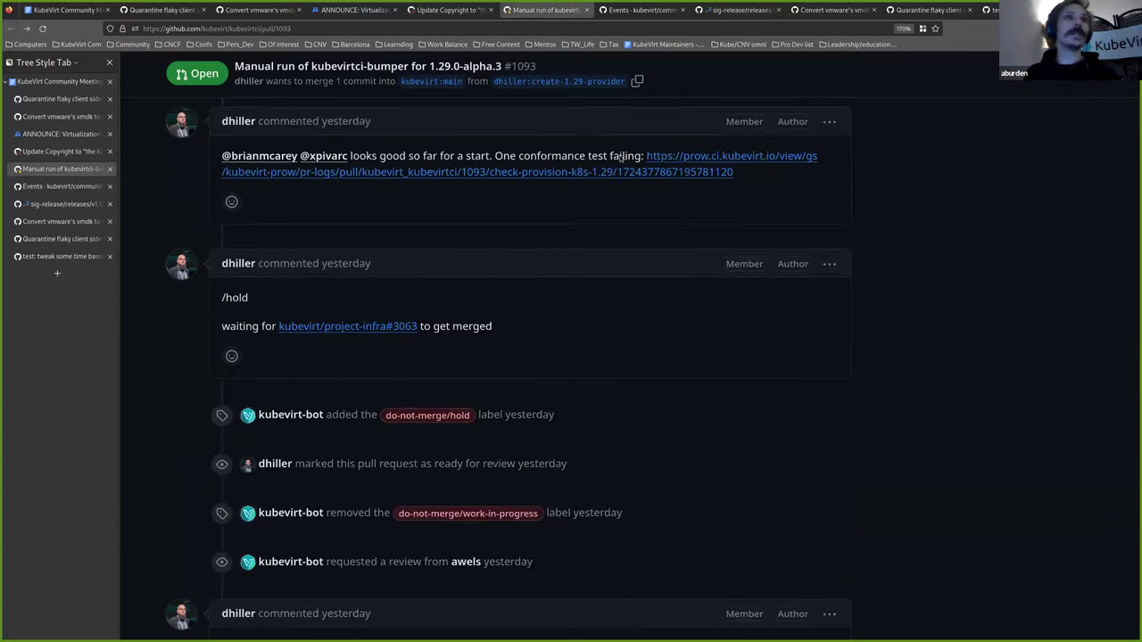
key(ctrl+plus)
key(ctrl+plus)
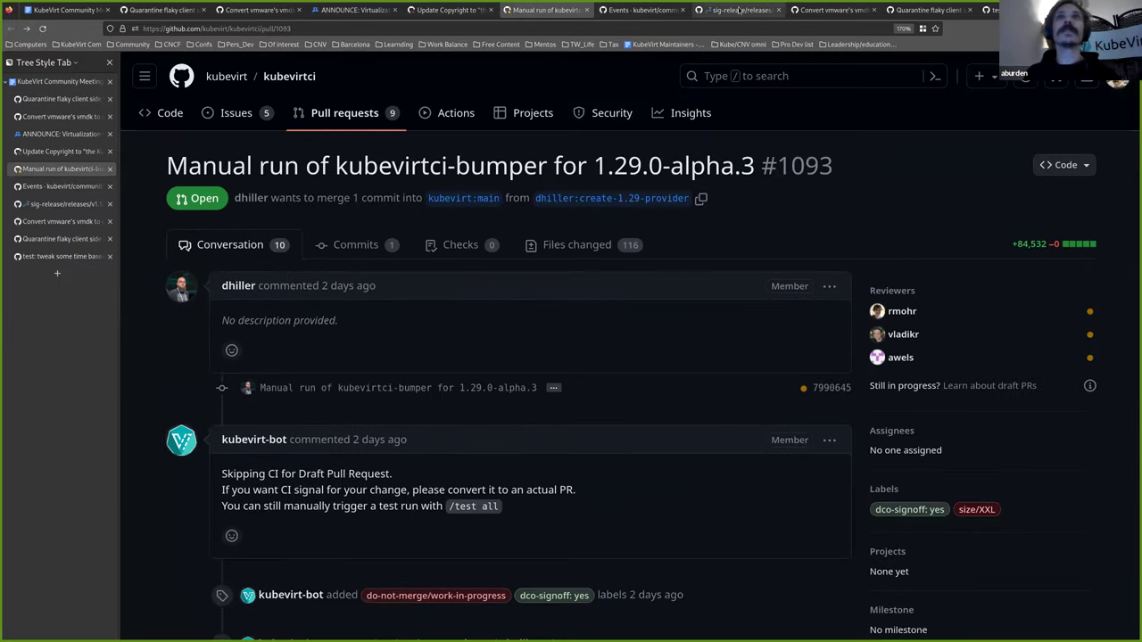
click(739, 11)
key(ctrl+Tab)
key(ctrl+Tab)
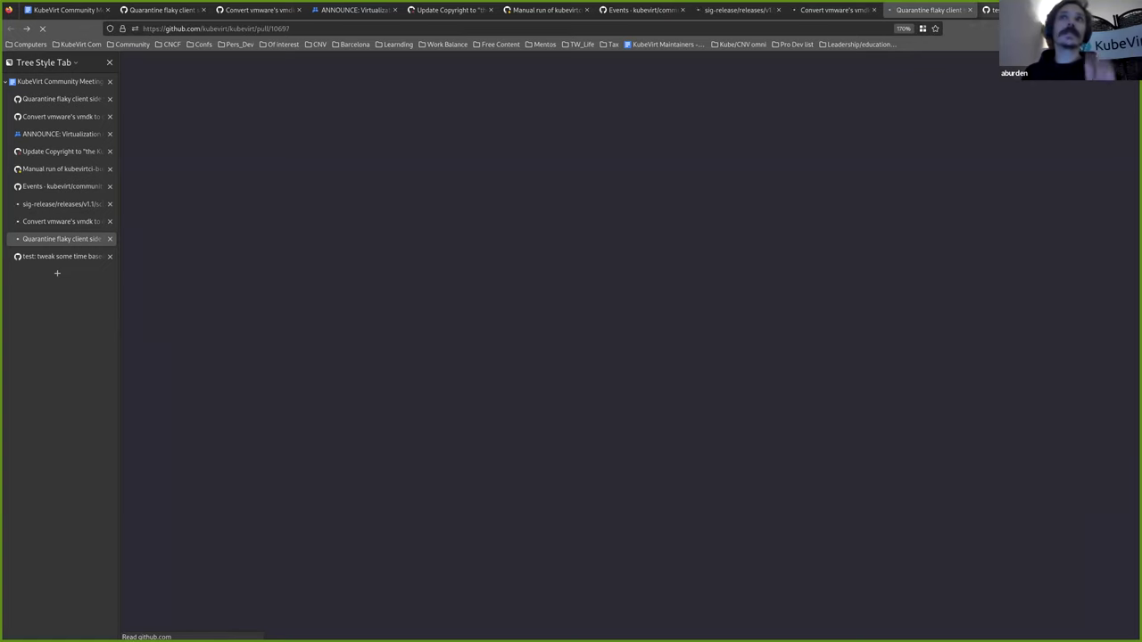
click(990, 9)
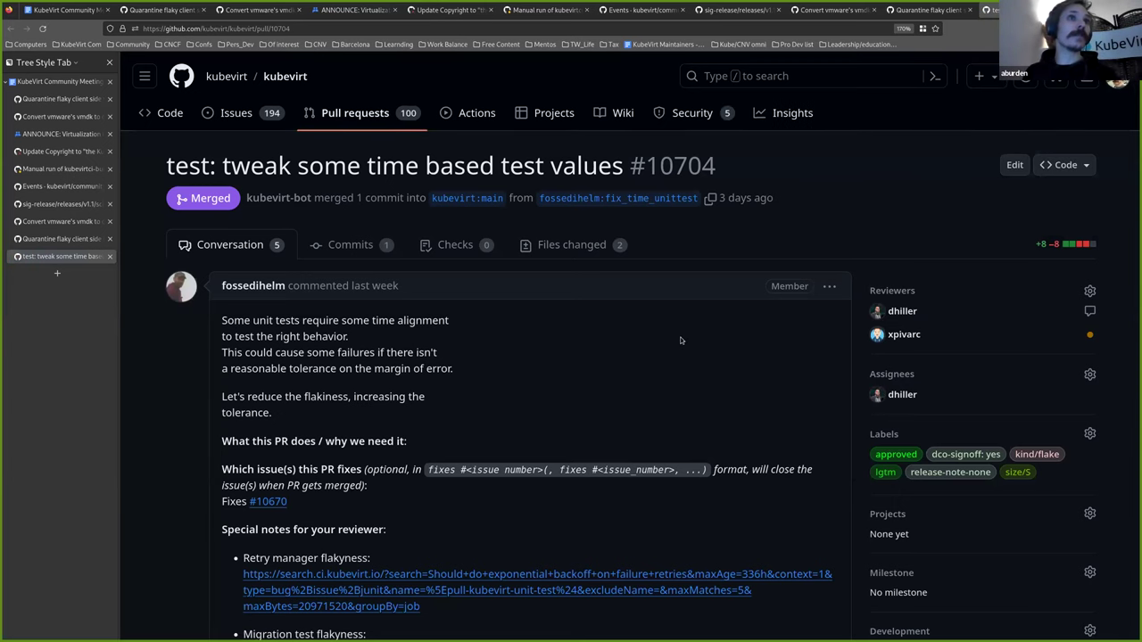
Scroll through the conversation of PR #10704 on time-based test values.
scroll(679, 339, down, 2)
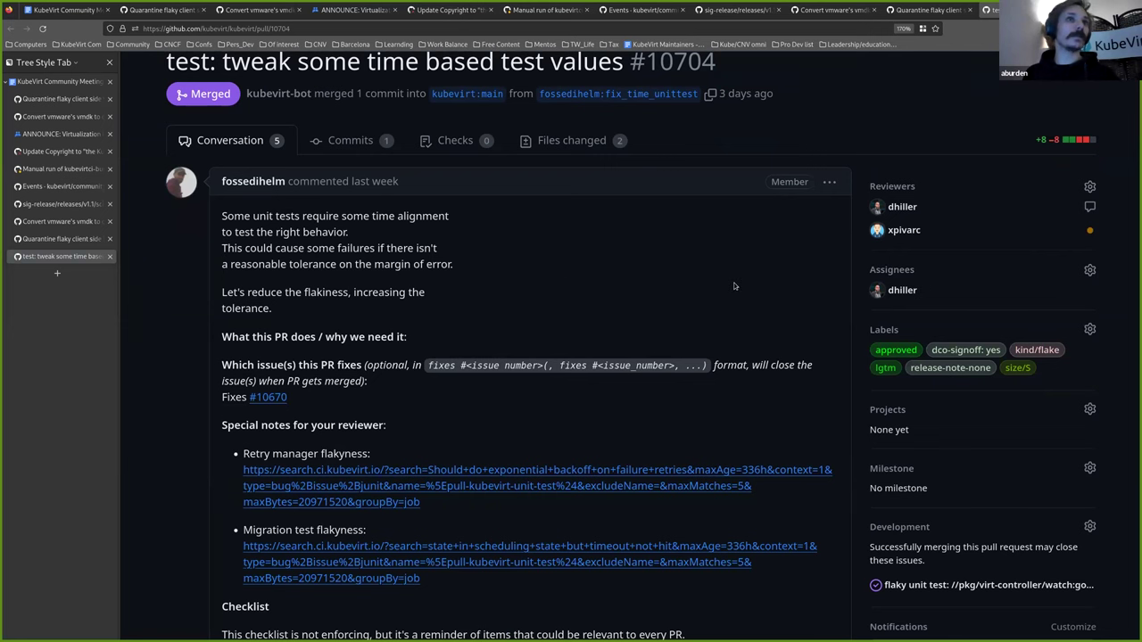
scroll(734, 285, down, 6)
scroll(728, 296, up, 7)
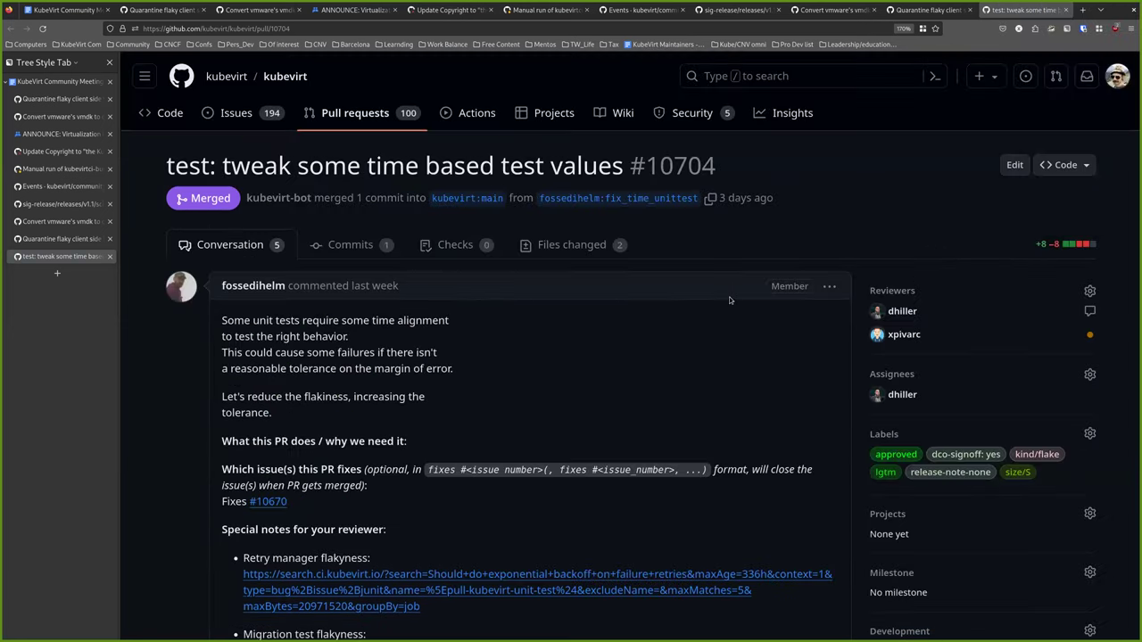
scroll(727, 321, down, 15)
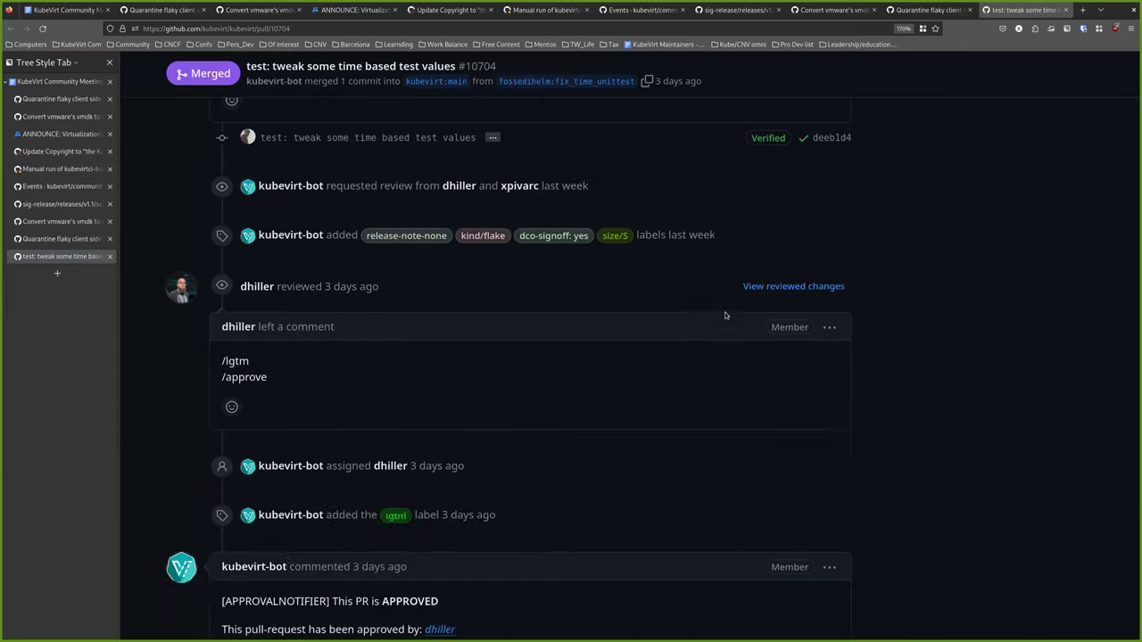
scroll(739, 374, up, 15)
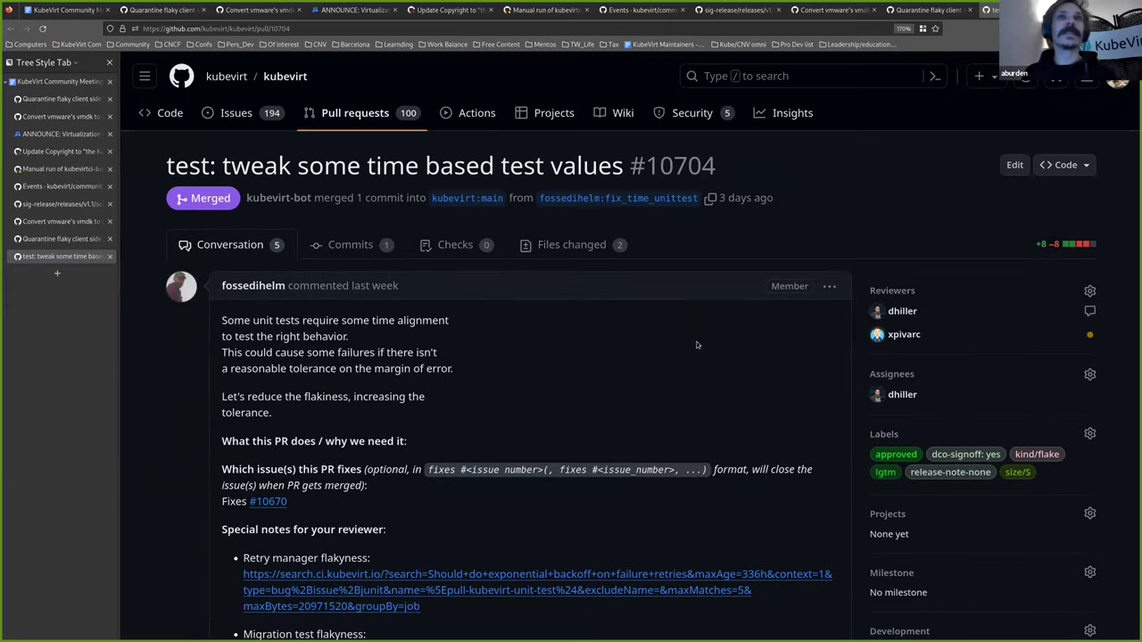
Review the Files changed diffs adjusting timeouts in migration_test.go and retry_manager_test.go.
click(576, 246)
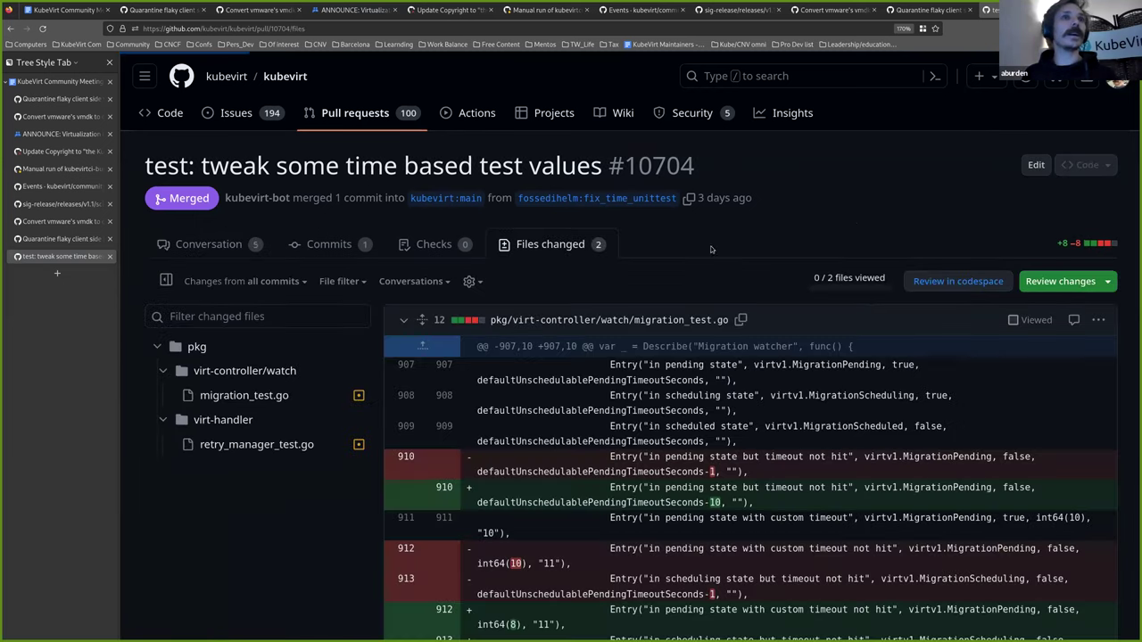
scroll(852, 221, down, 3)
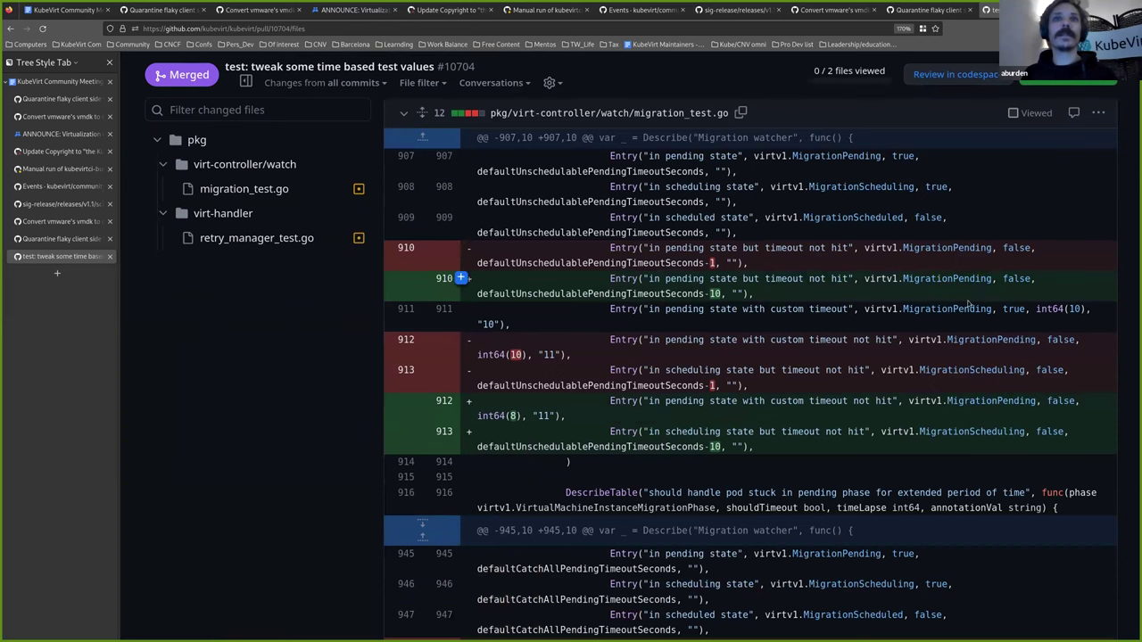
scroll(981, 303, down, 4)
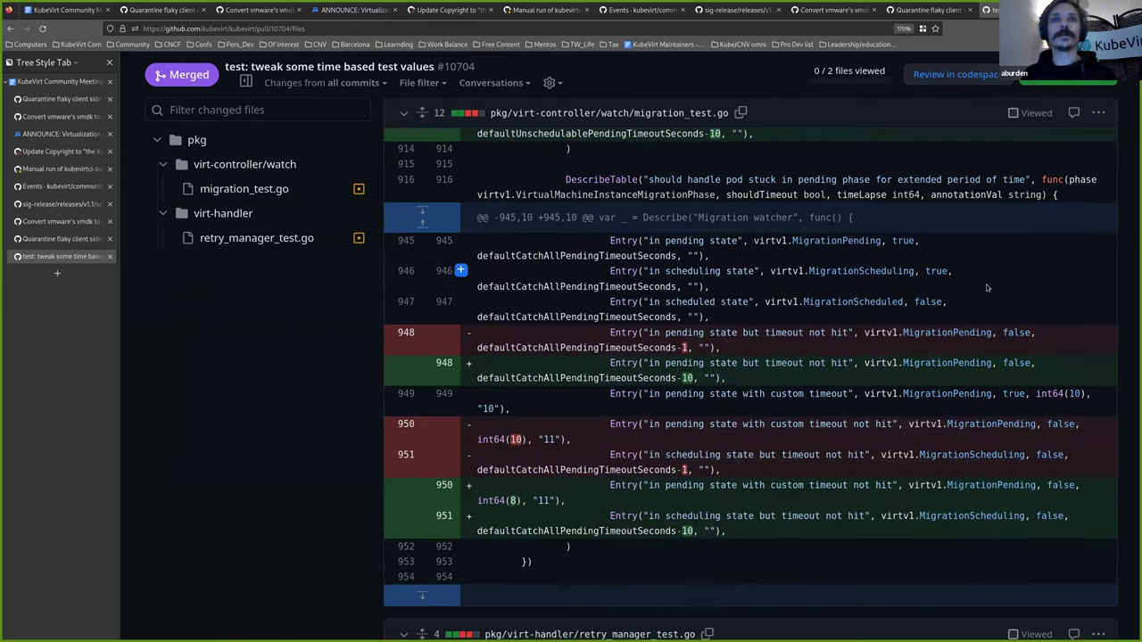
scroll(986, 323, down, 3)
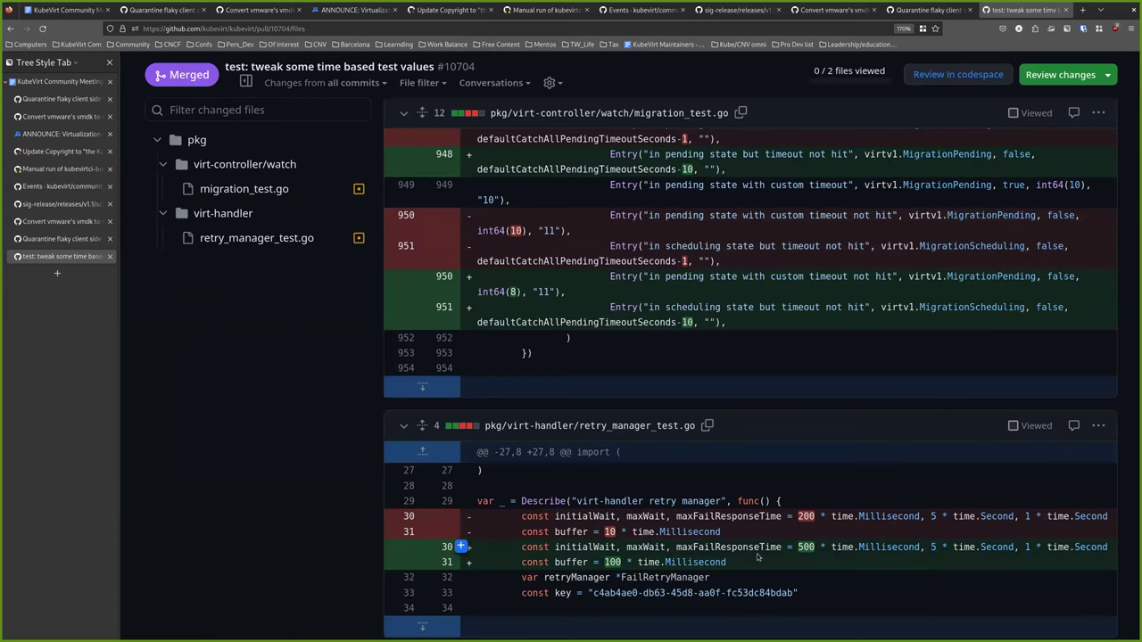
scroll(757, 557, up, 2)
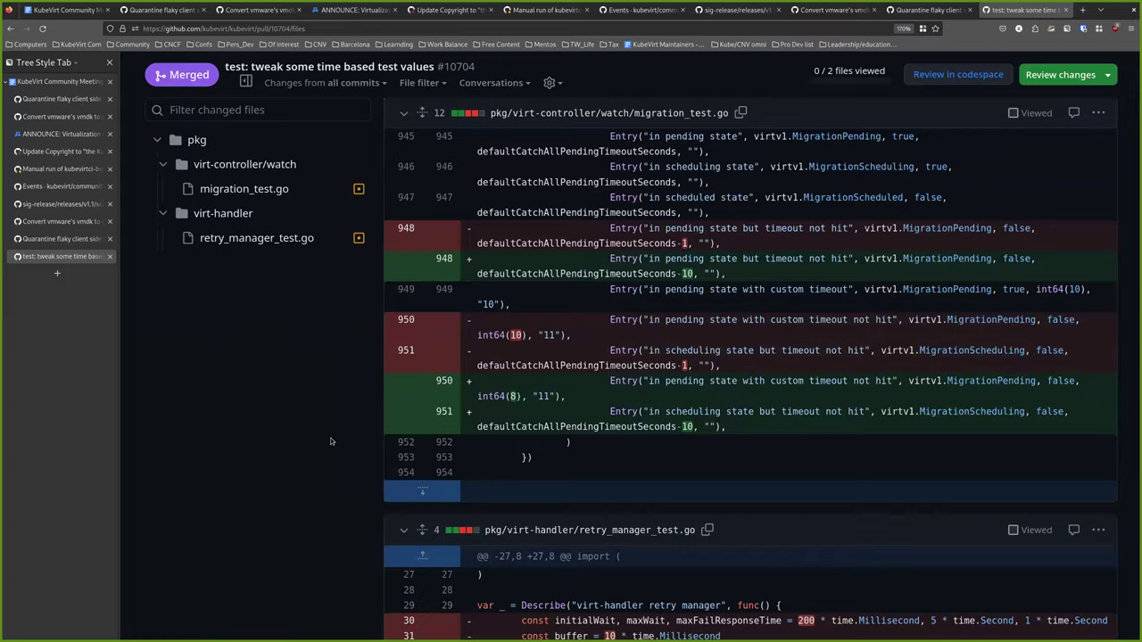
scroll(330, 441, up, 5)
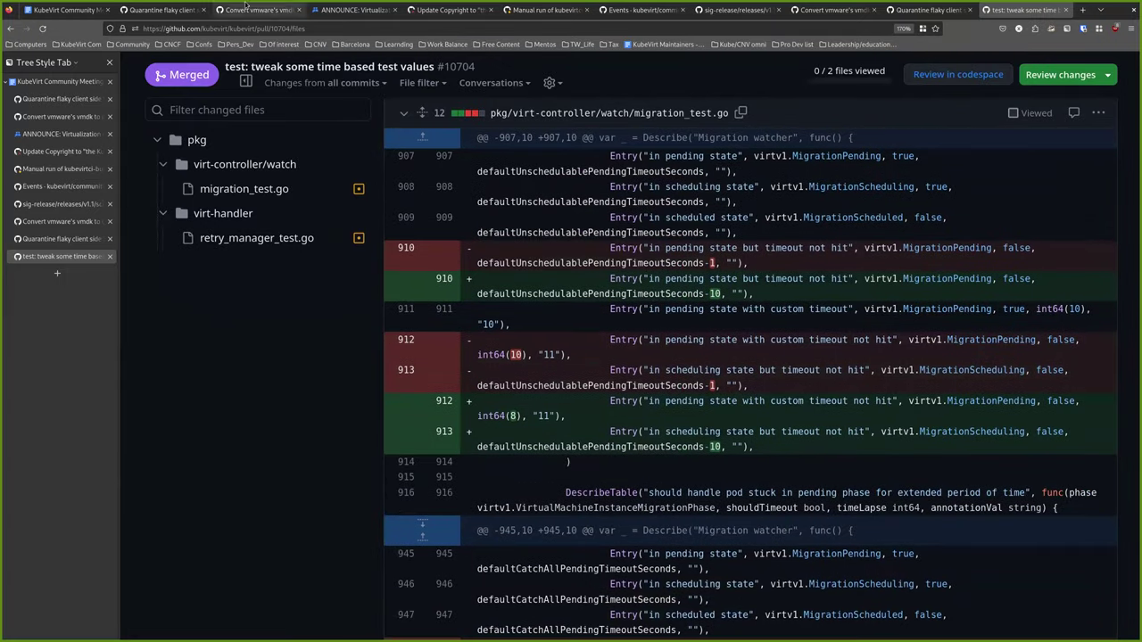
Follow the notes' Flaky test fixes link and open the CPU Hotplug failures issue #10690.
click(67, 13)
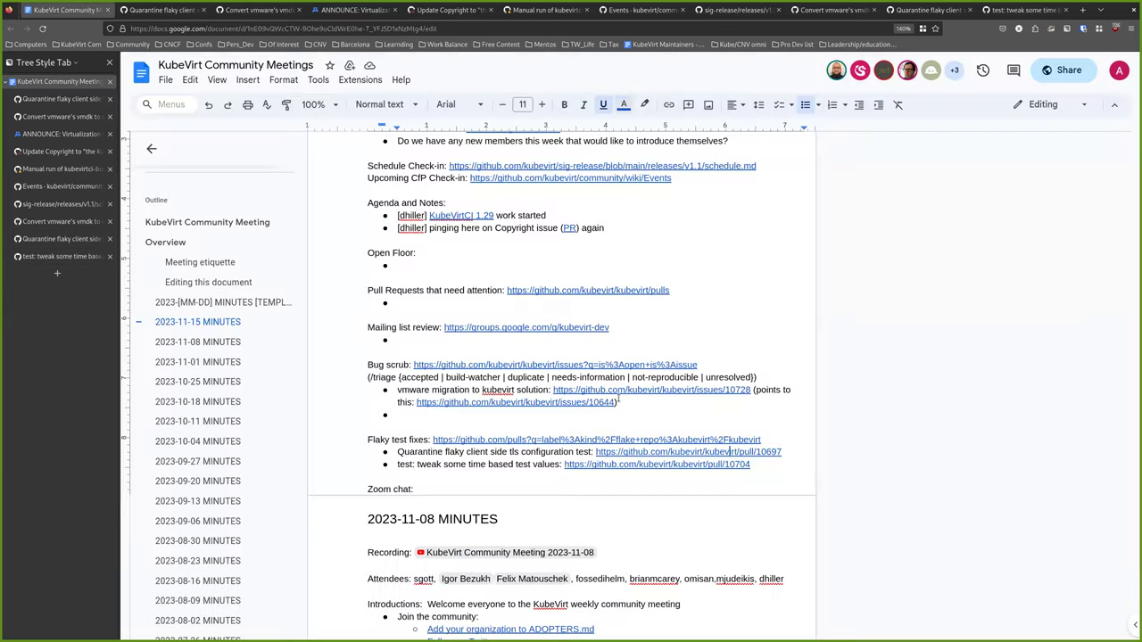
click(535, 439)
click(482, 460)
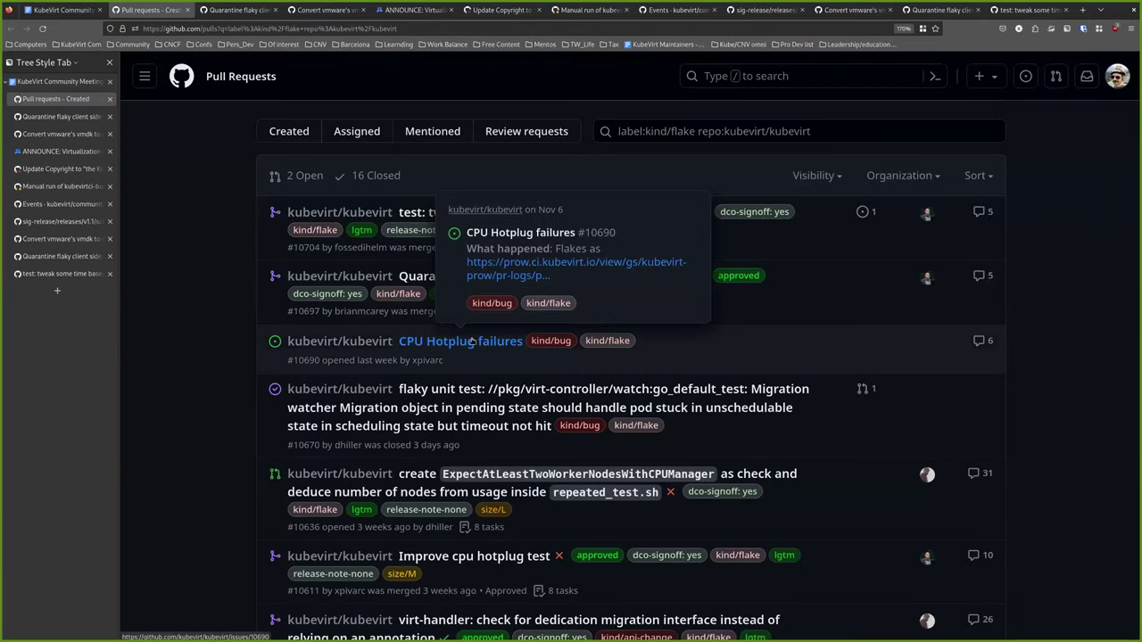
click(473, 341)
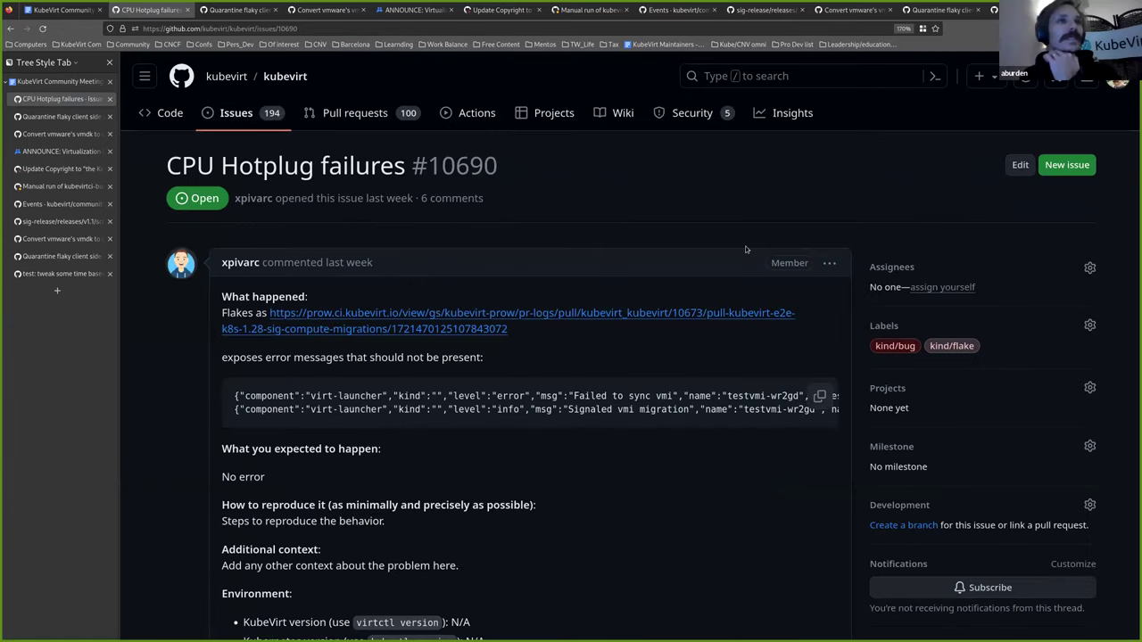
Read through the issue's discussion, then return to the meeting notes.
scroll(676, 223, down, 3)
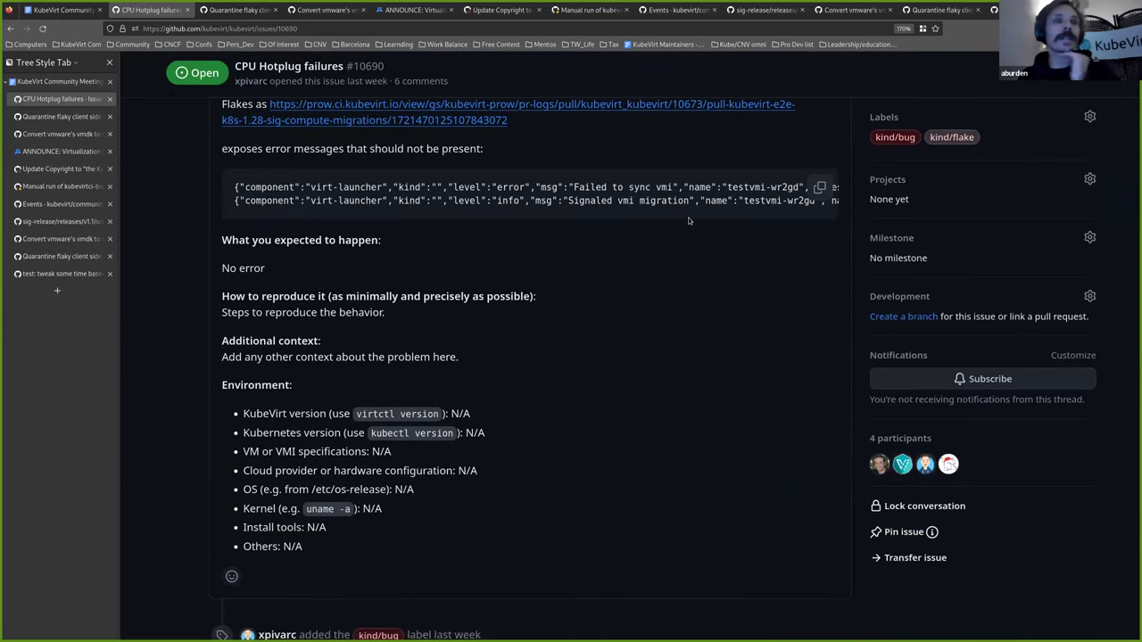
scroll(707, 303, down, 10)
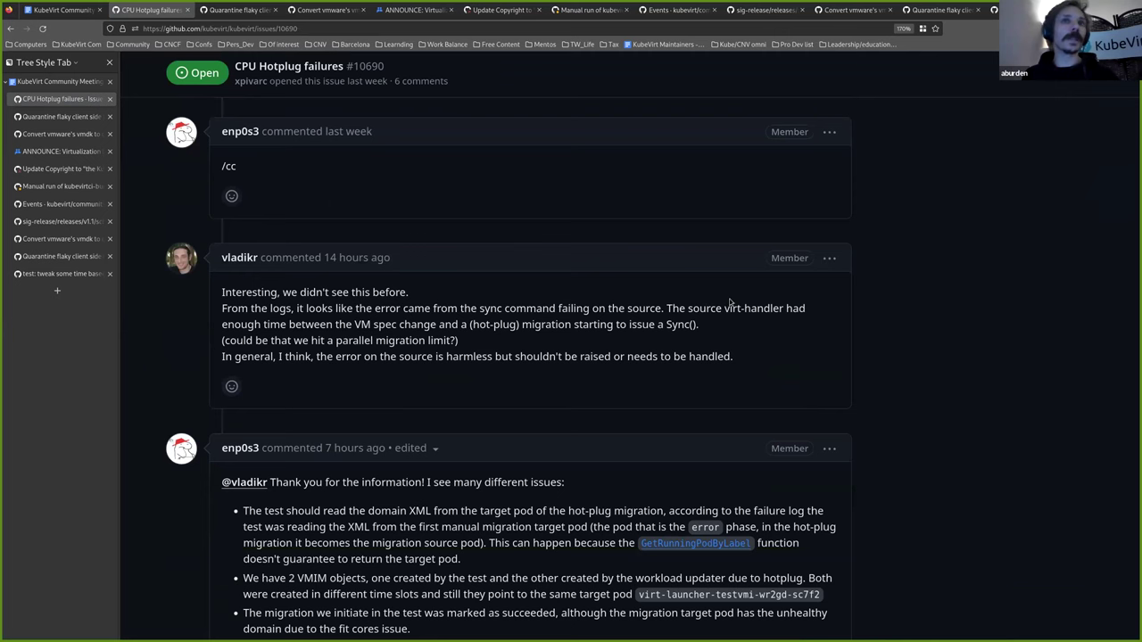
scroll(731, 303, down, 3)
scroll(763, 295, down, 10)
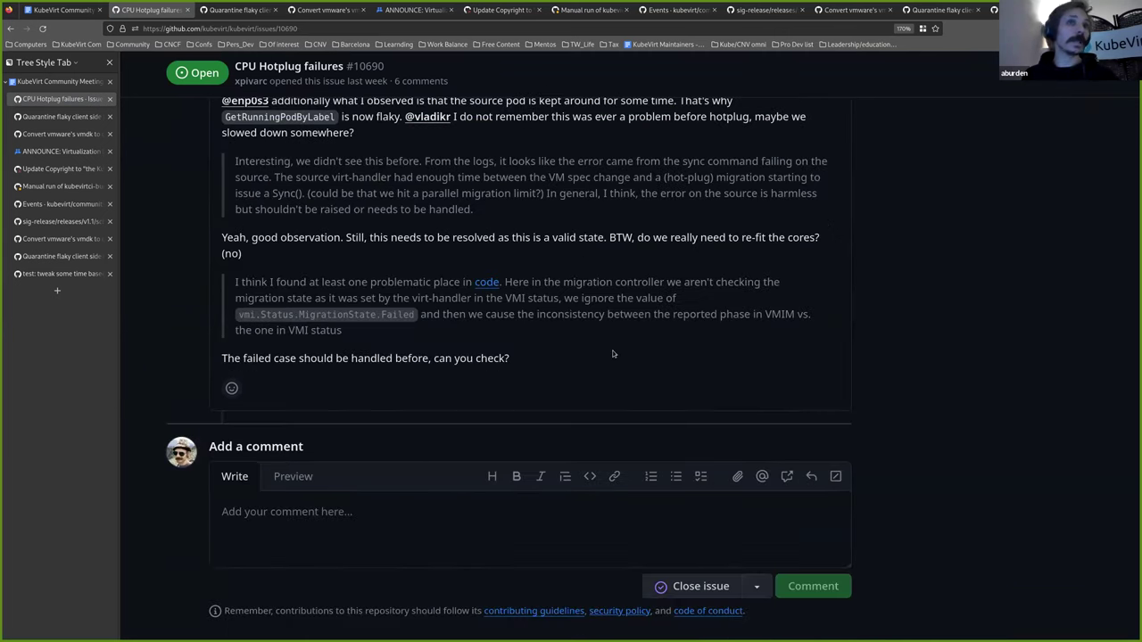
scroll(651, 386, up, 1)
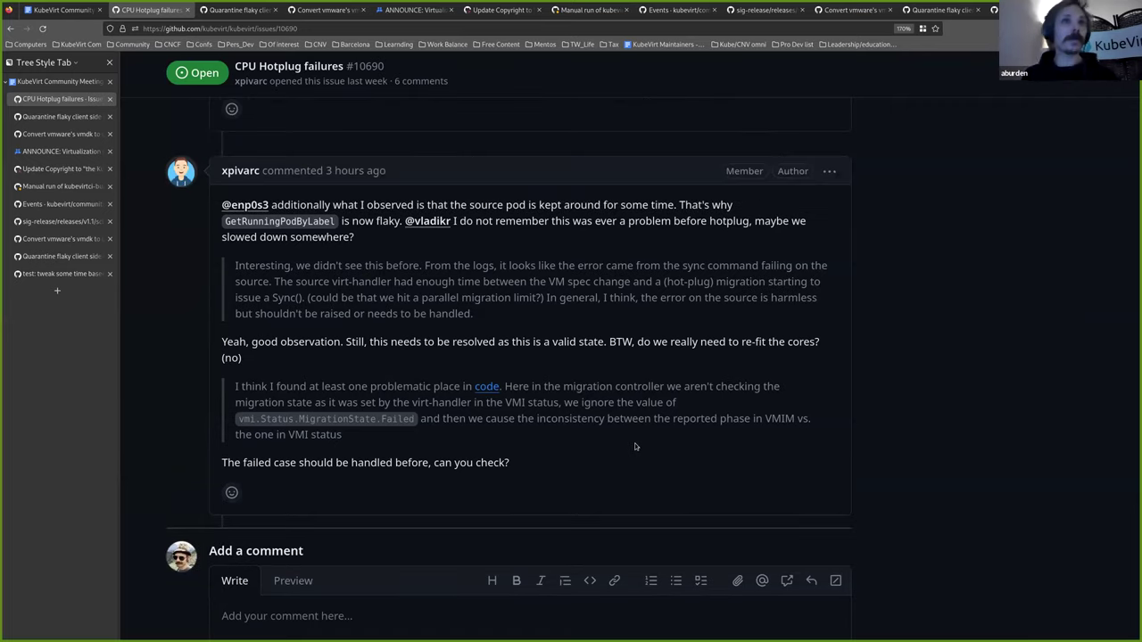
scroll(642, 437, up, 5)
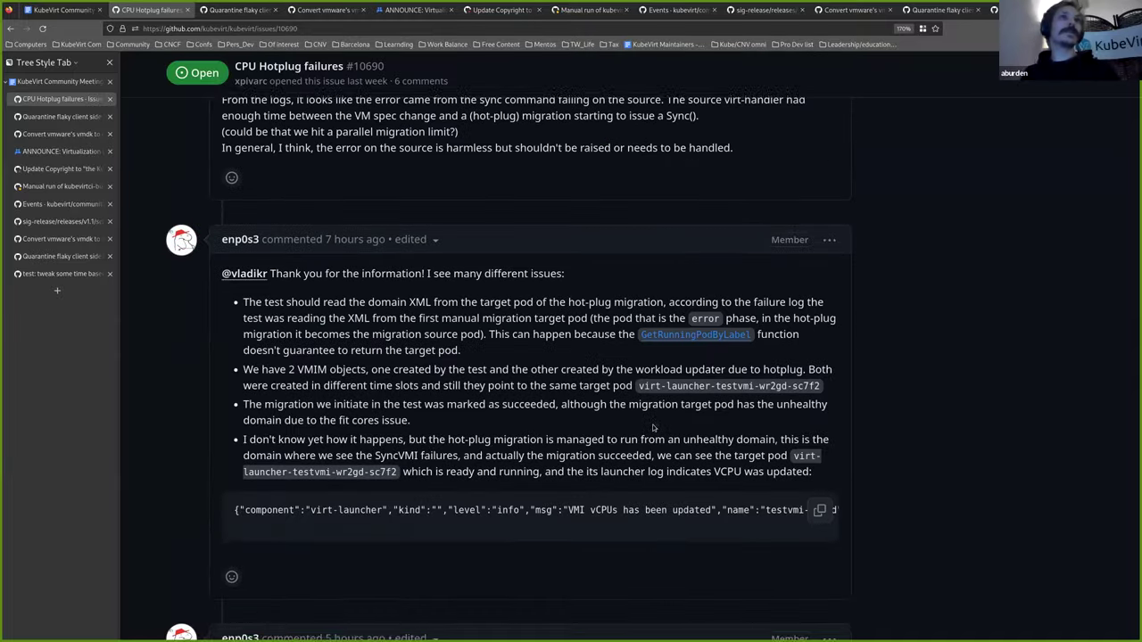
scroll(652, 426, up, 10)
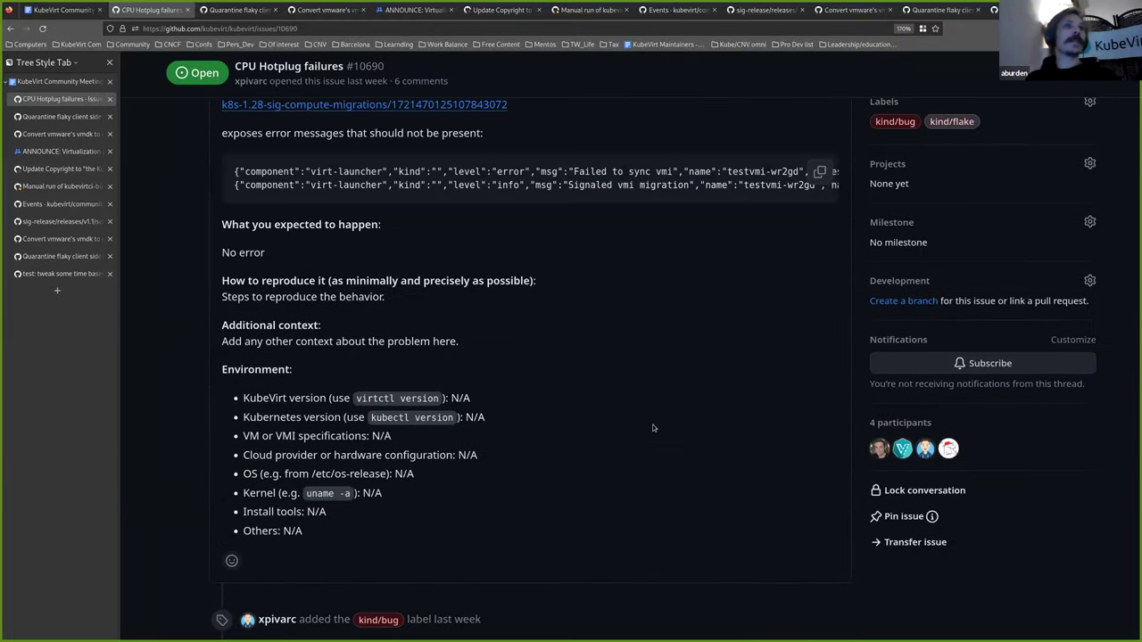
scroll(488, 520, up, 2)
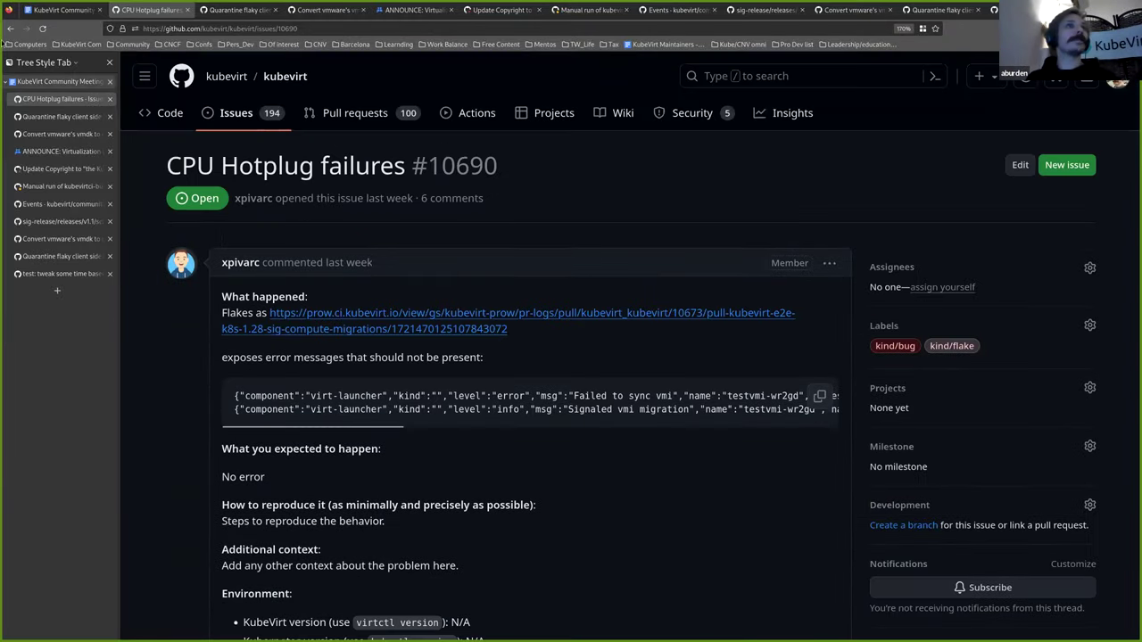
click(62, 11)
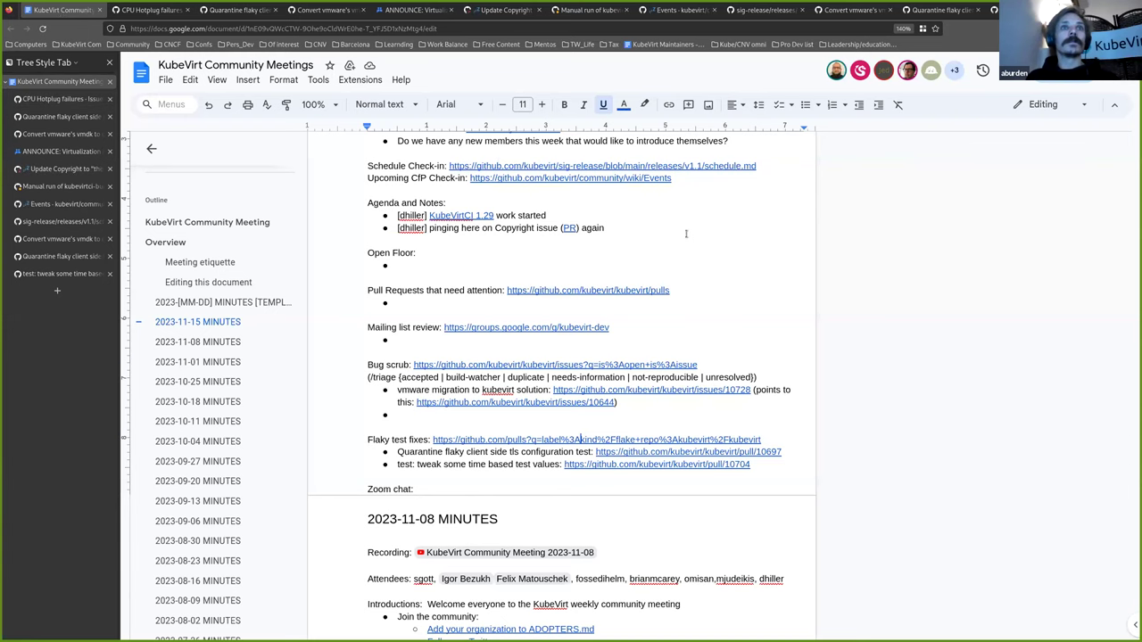
scroll(676, 328, up, 3)
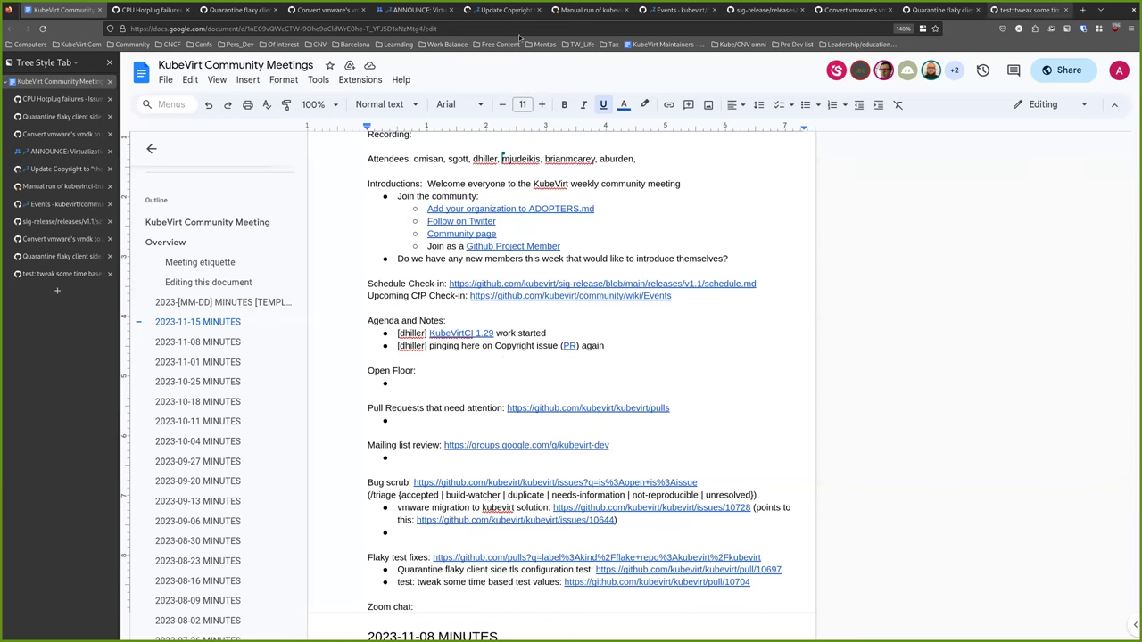
Navigate to the kubevirt/containerized-data-importer repository via the 'container' address suggestion.
key(ctrl+9)
click(314, 29)
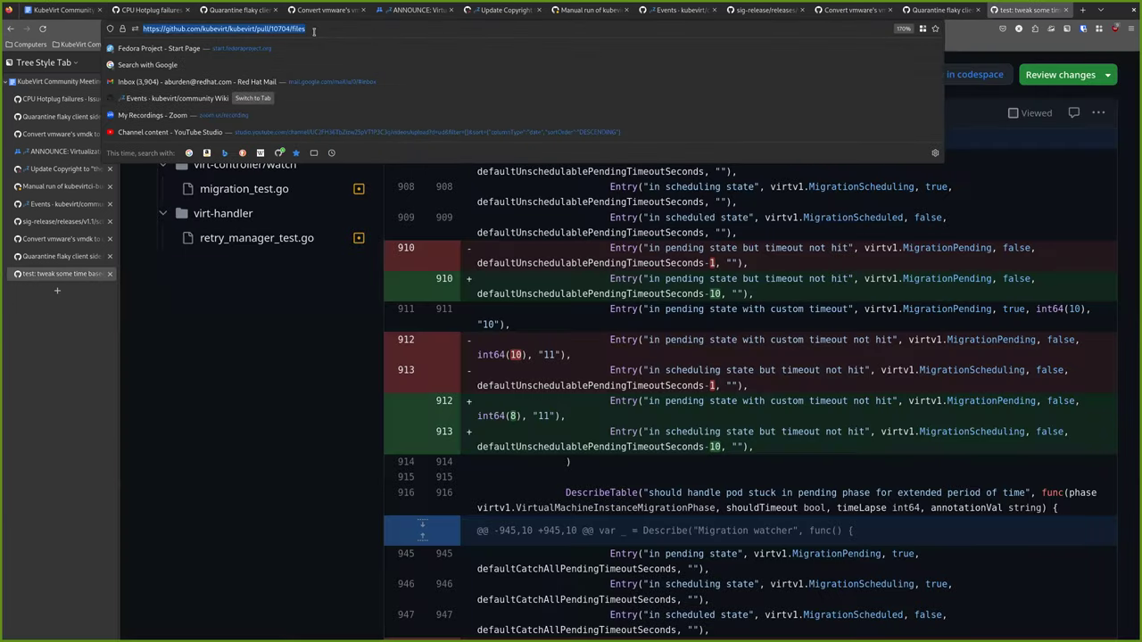
text(containerdays.io/)
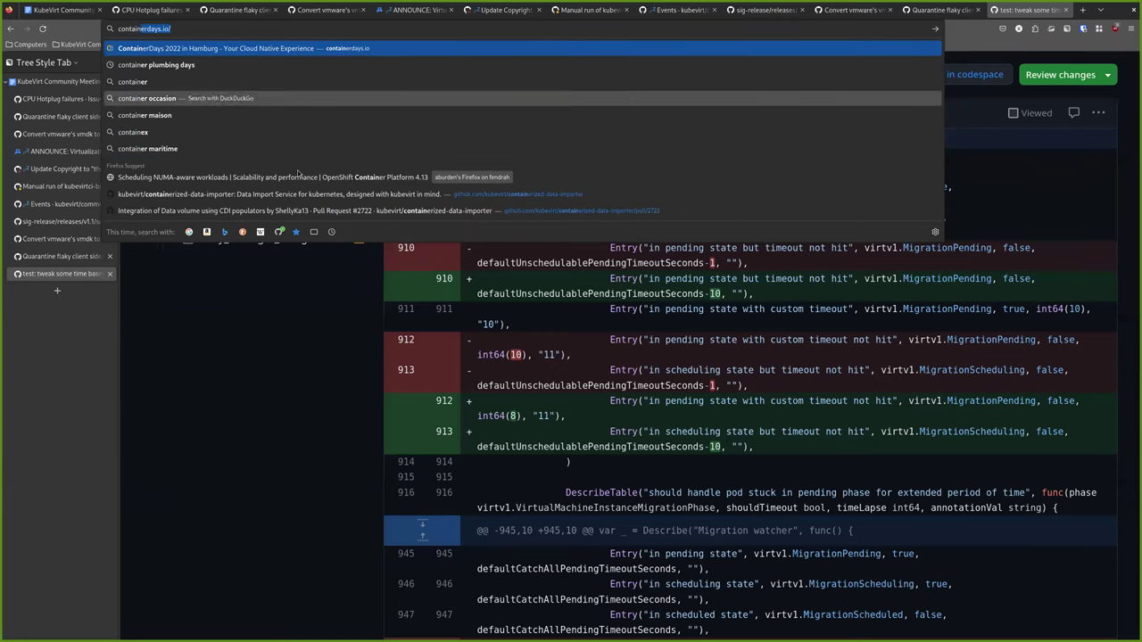
click(319, 193)
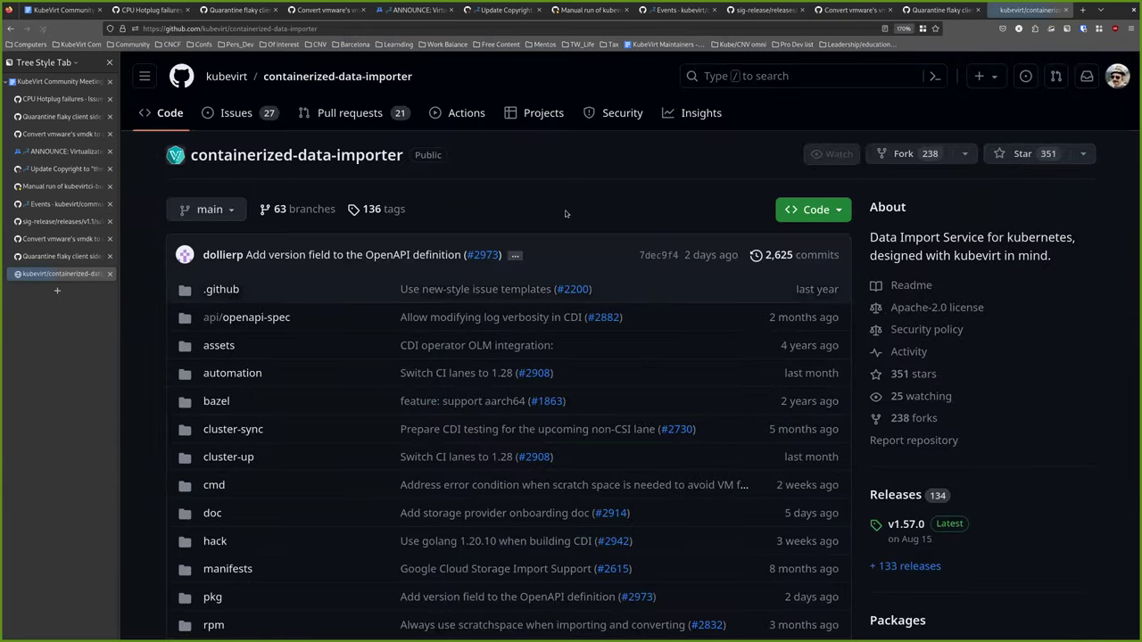
click(330, 27)
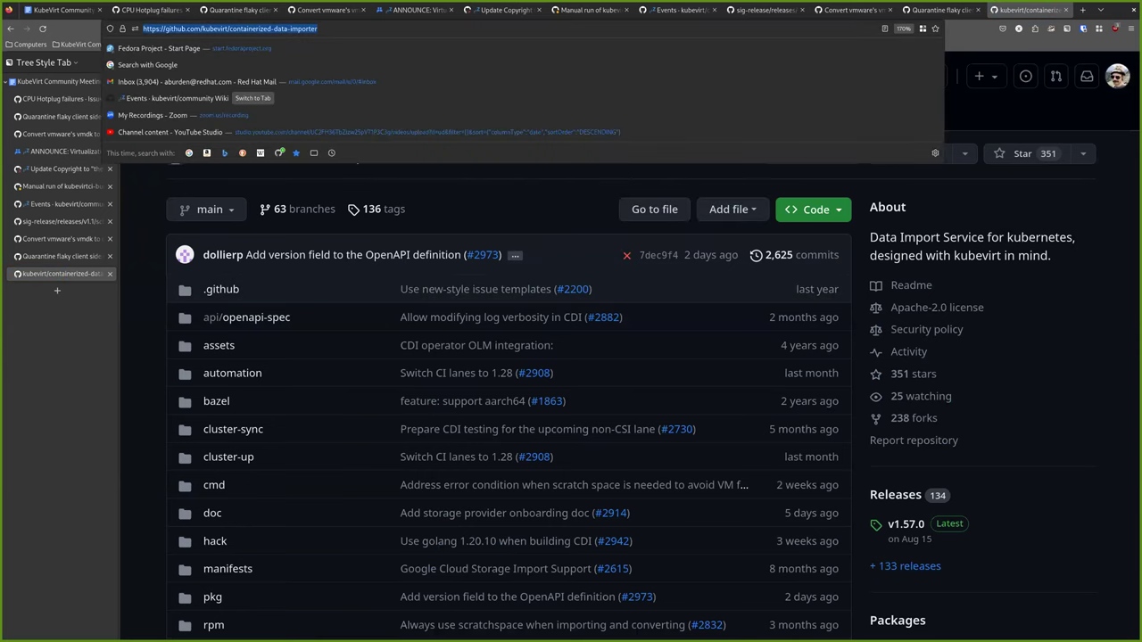
key(Escape)
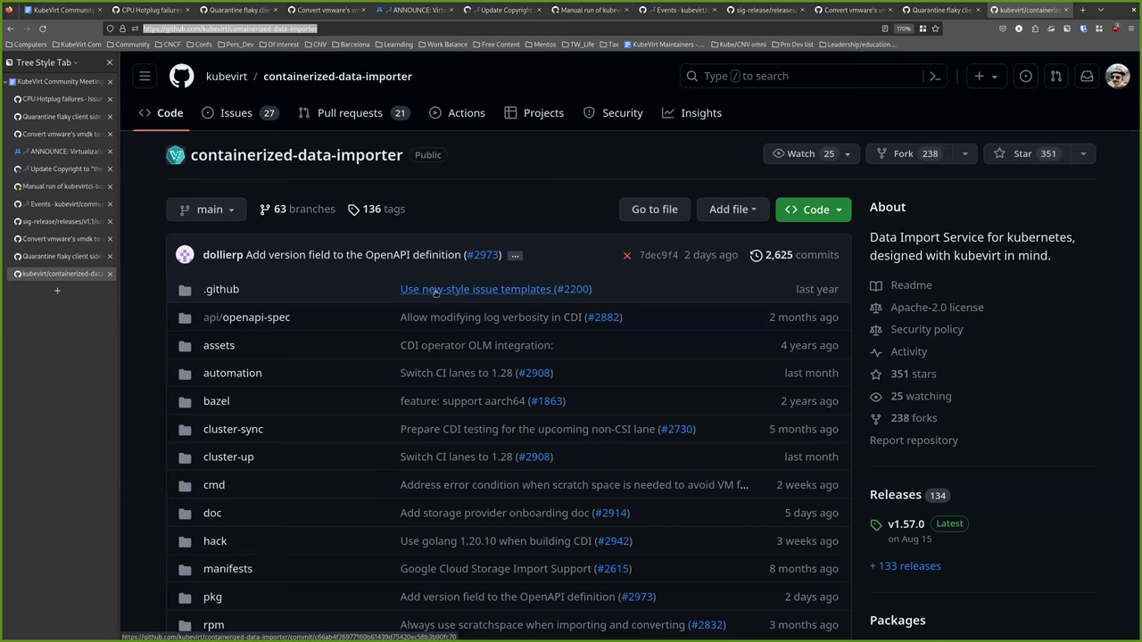
scroll(439, 292, down, 10)
scroll(439, 292, down, 5)
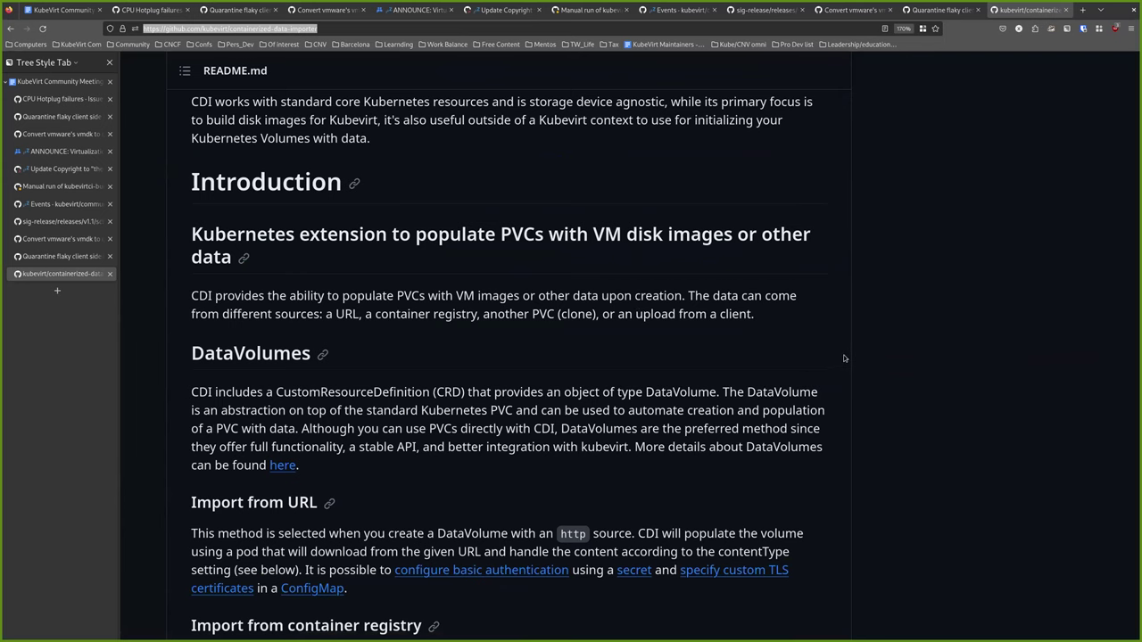
scroll(844, 358, down, 3)
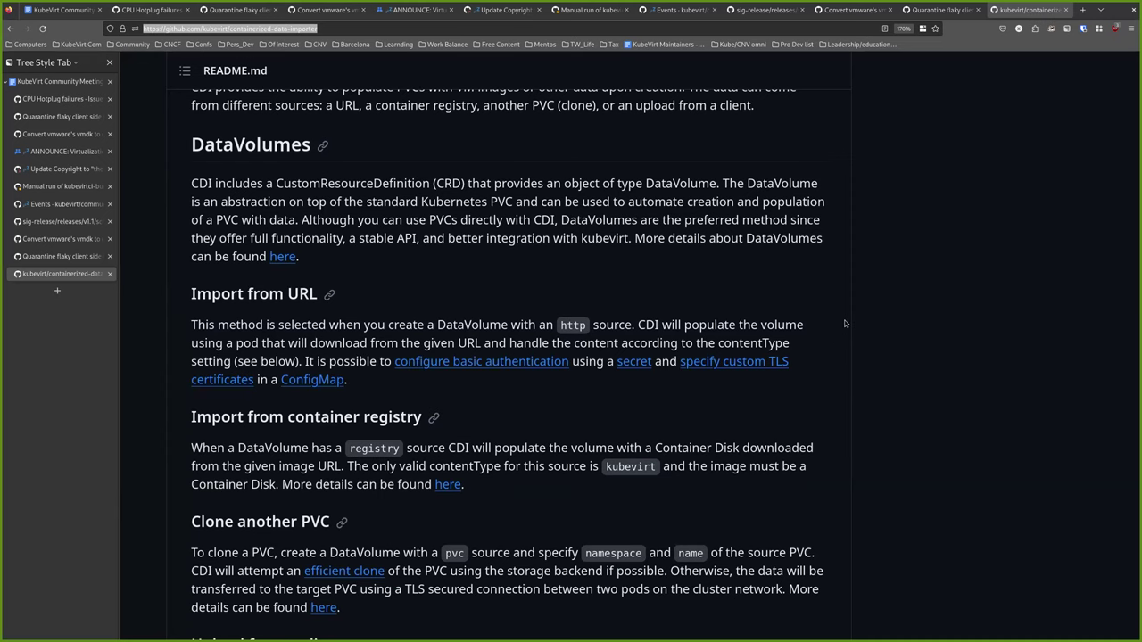
scroll(846, 324, up, 2)
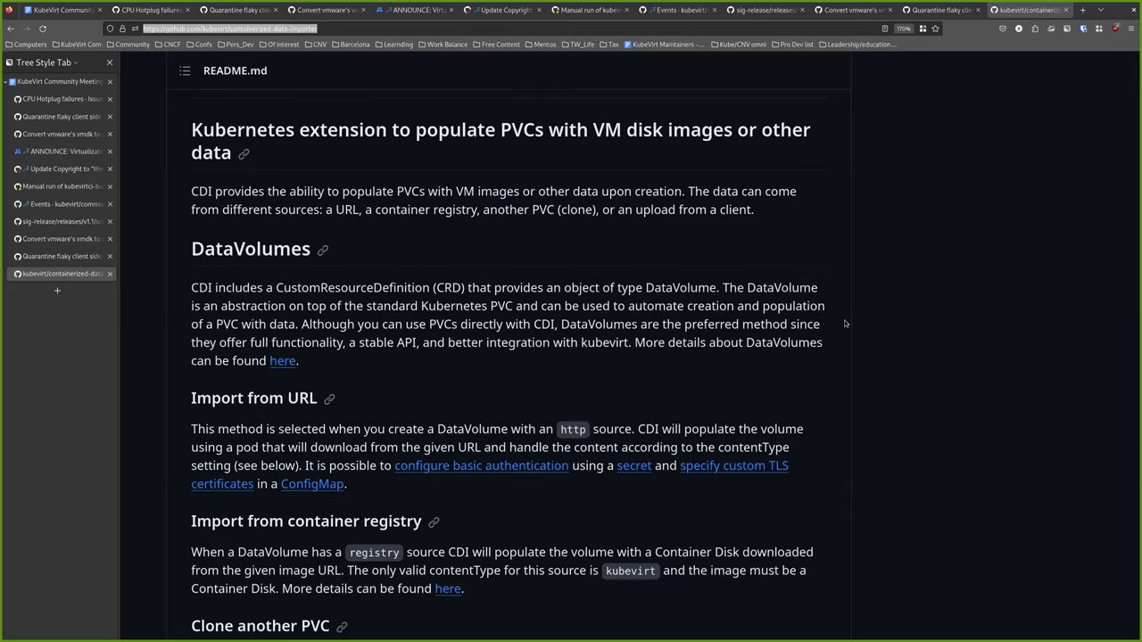
scroll(846, 324, down, 6)
scroll(845, 324, down, 2)
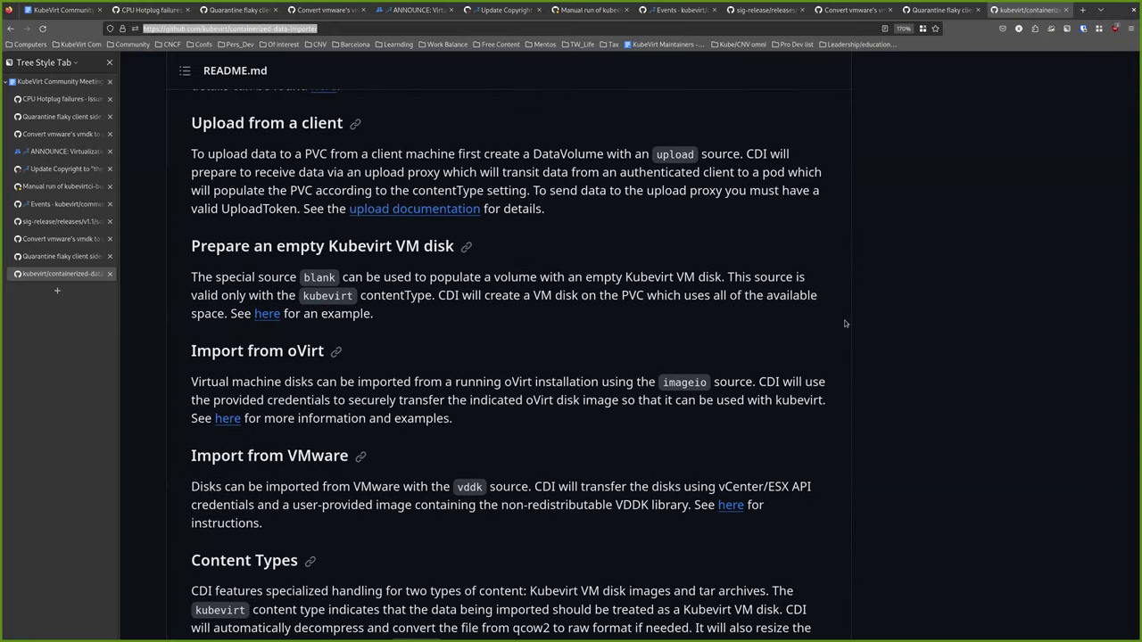
scroll(845, 324, down, 1)
scroll(845, 323, down, 3)
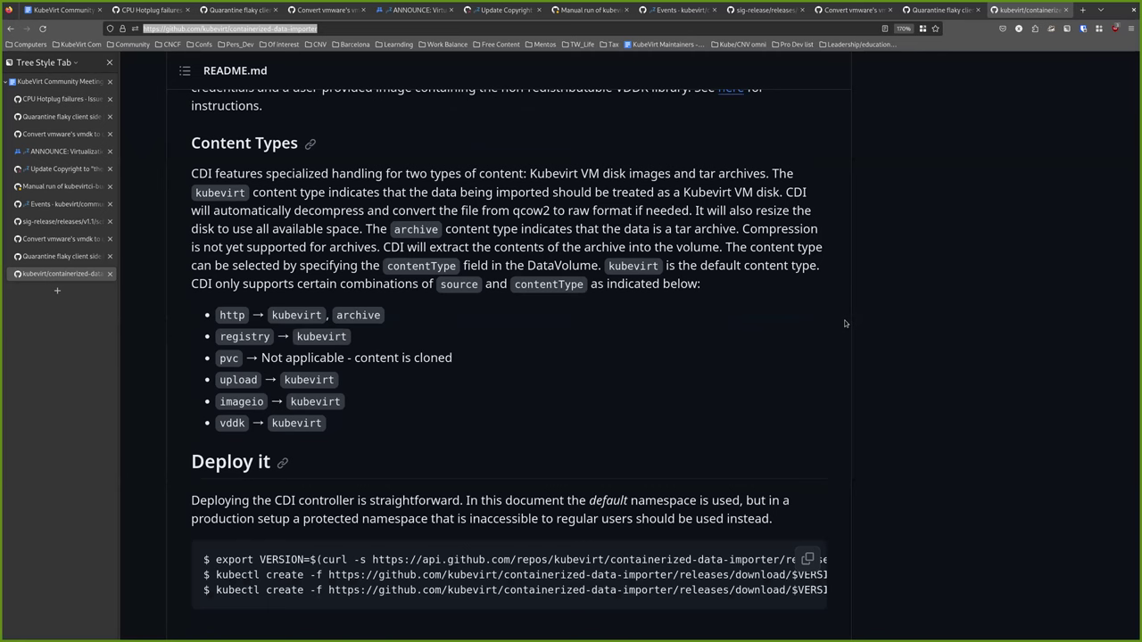
scroll(845, 324, down, 3)
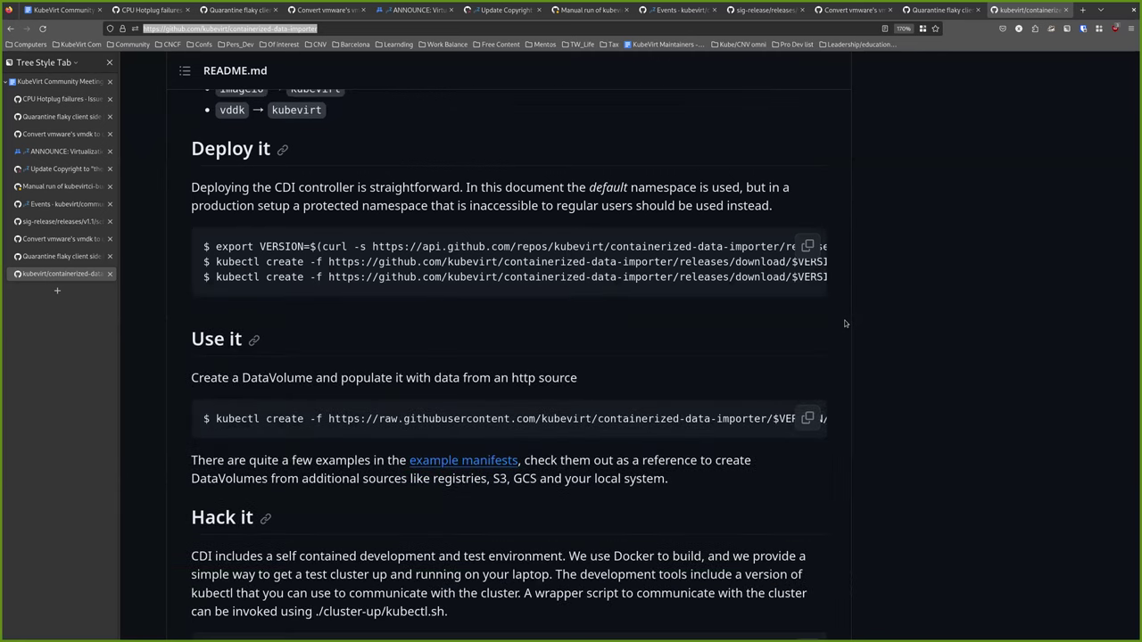
scroll(845, 324, up, 6)
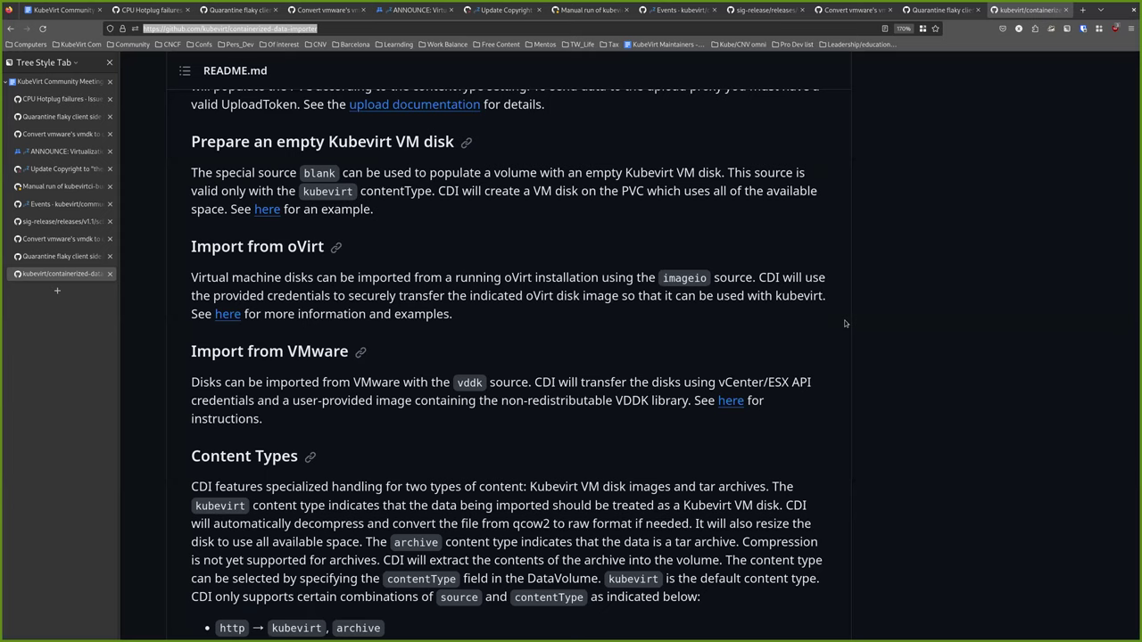
scroll(845, 324, up, 2)
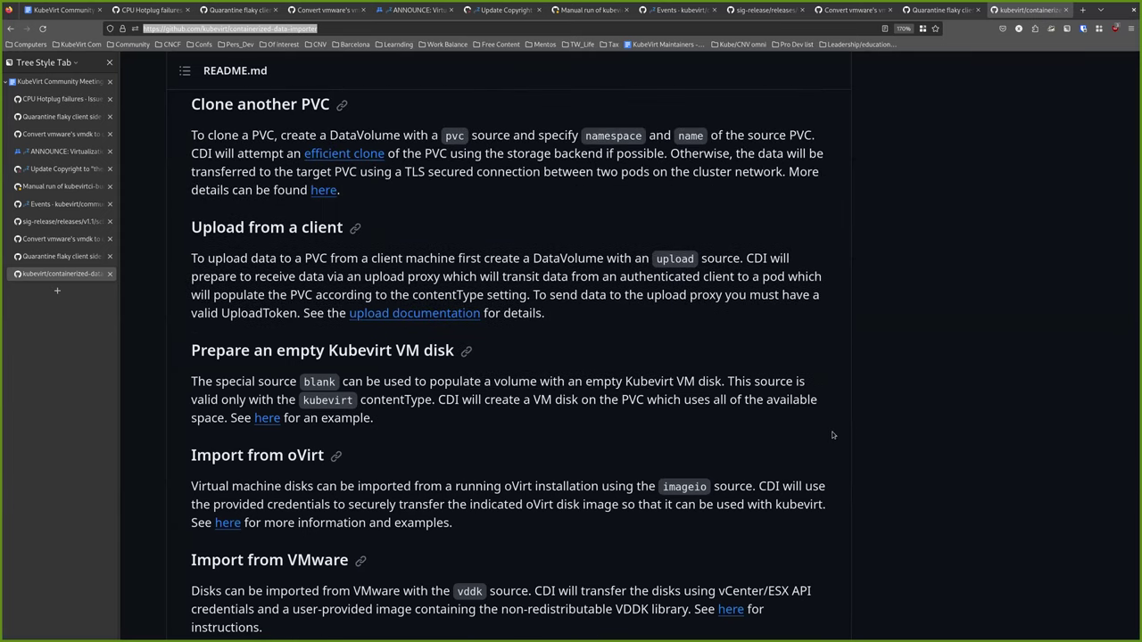
scroll(843, 408, up, 1)
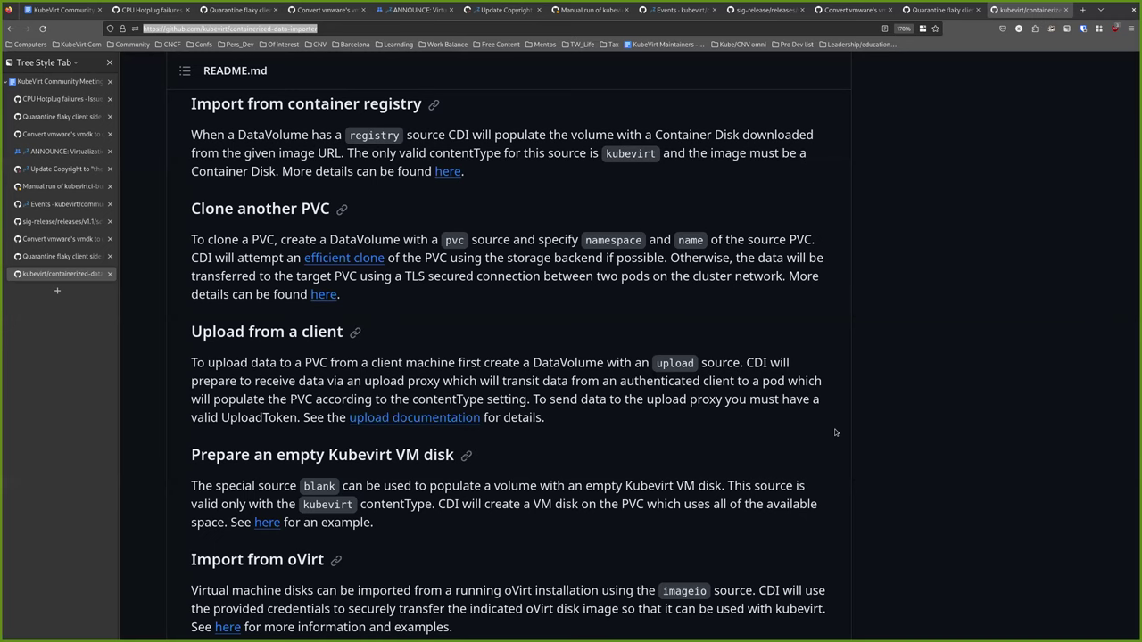
scroll(834, 432, up, 2)
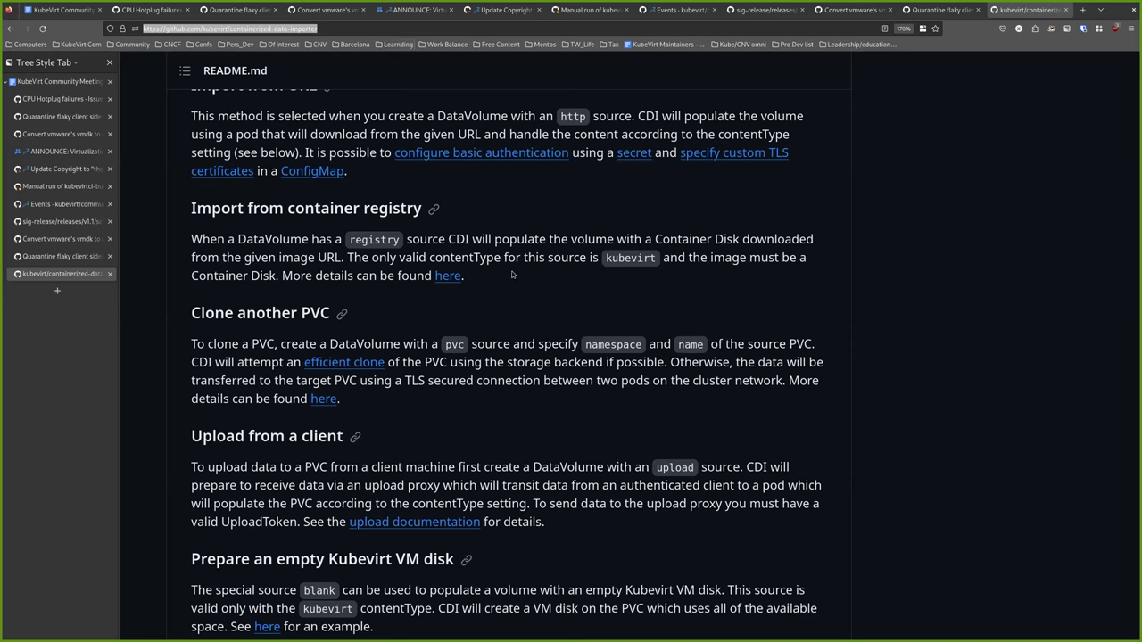
scroll(542, 277, up, 15)
scroll(546, 366, up, 3)
scroll(214, 297, down, 2)
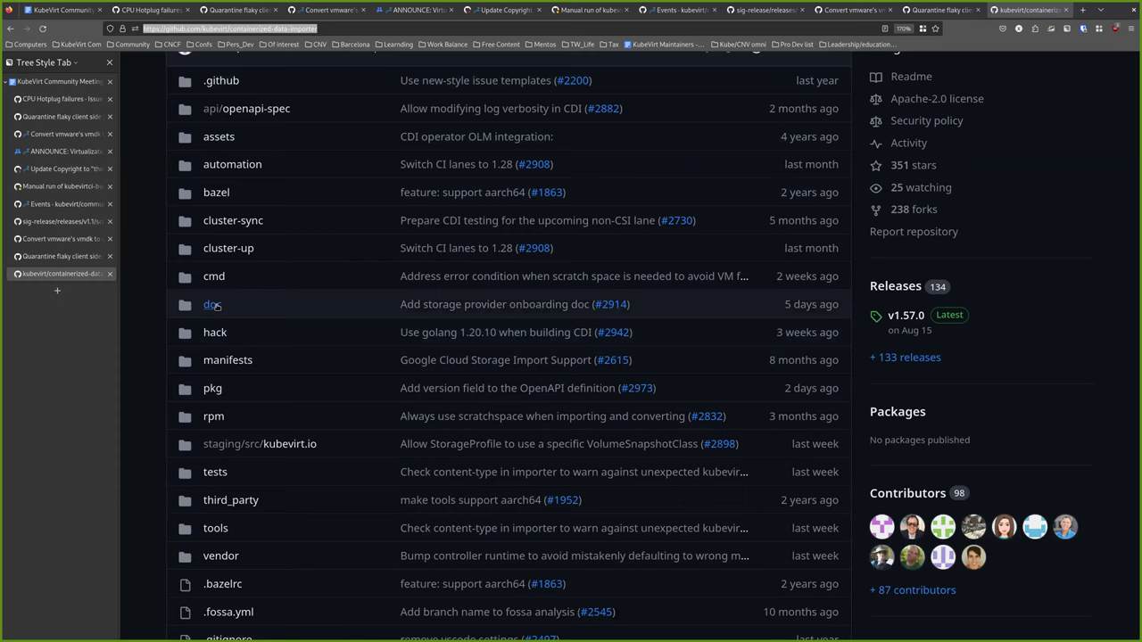
Browse the markdown files inside the containerized-data-importer doc folder.
click(213, 304)
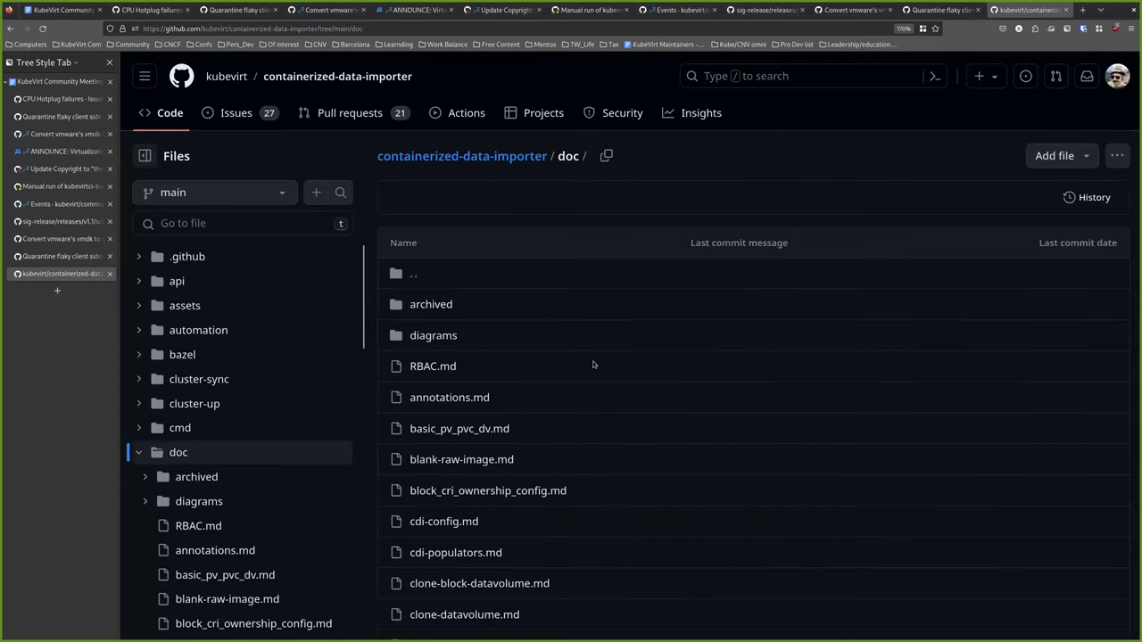
scroll(657, 331, down, 3)
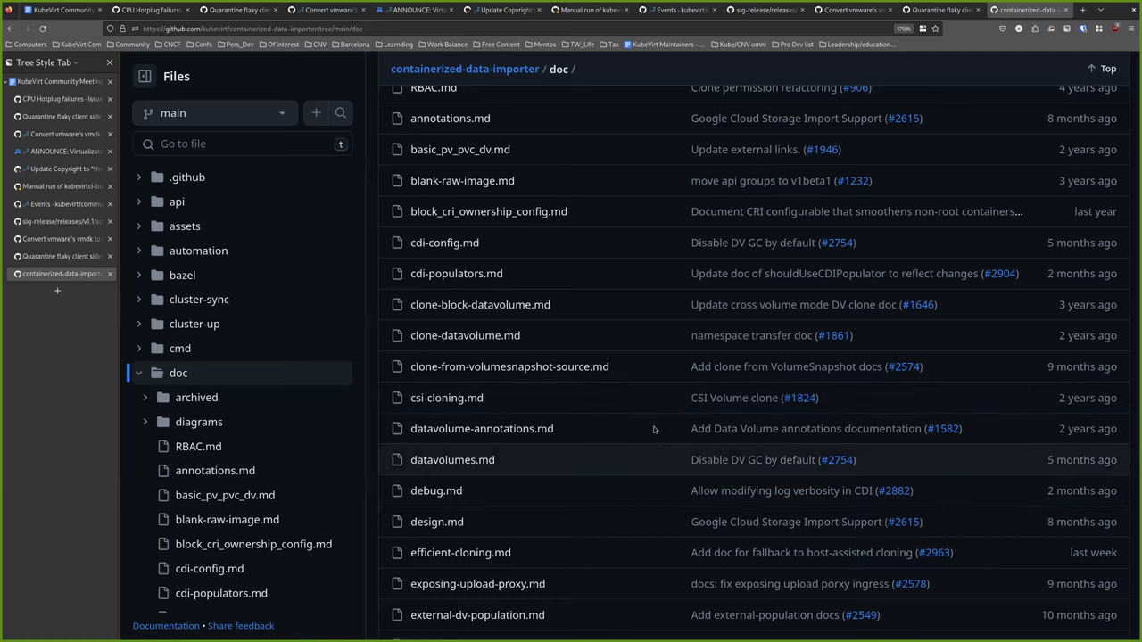
scroll(665, 487, down, 5)
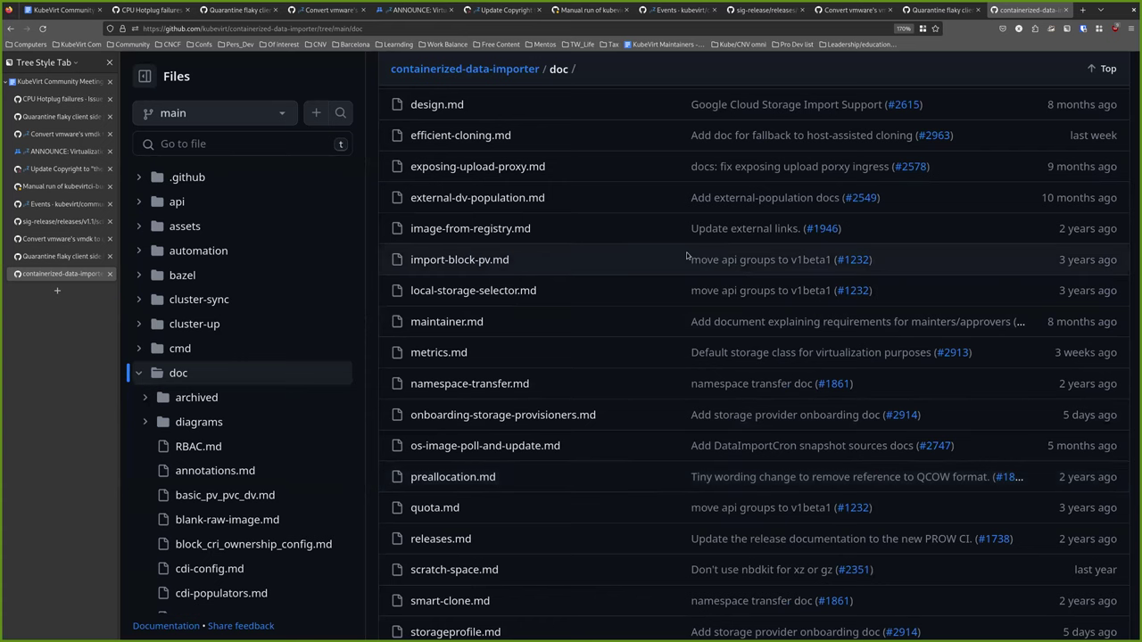
scroll(703, 257, up, 6)
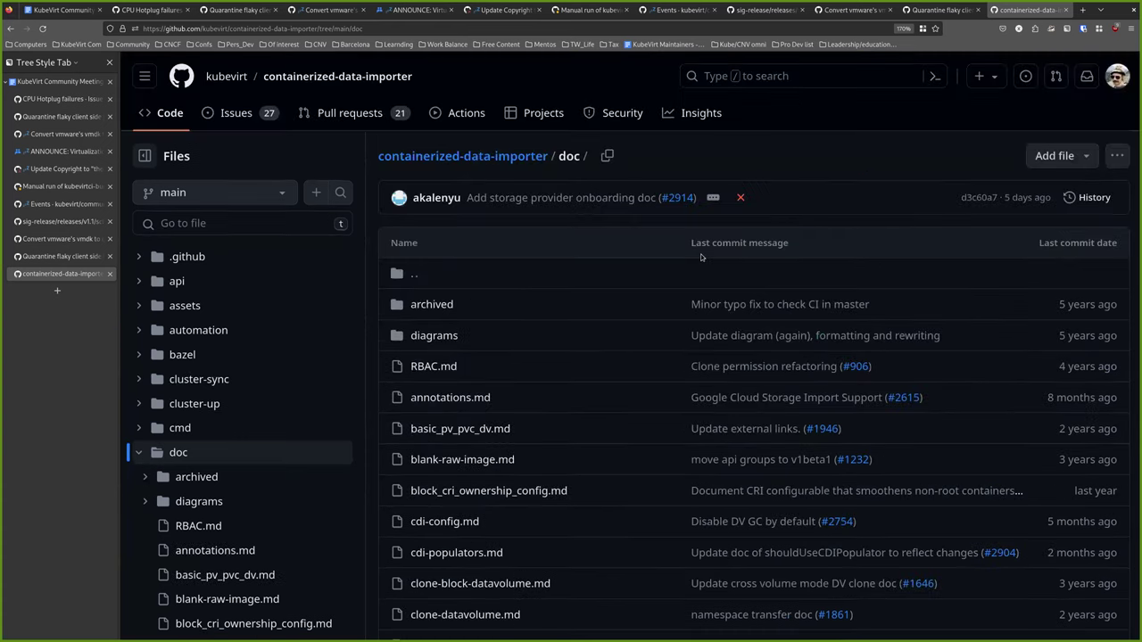
Open the KubeVirt user guide in a new tab from the 'user' suggestion.
key(ctrl+t)
text(user)
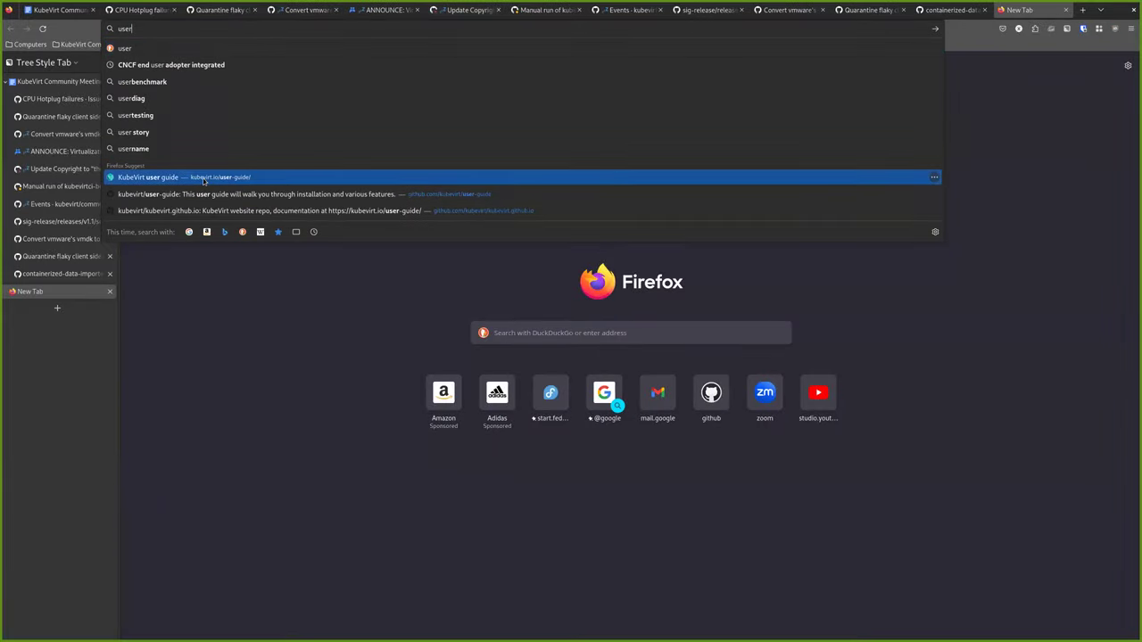
click(202, 177)
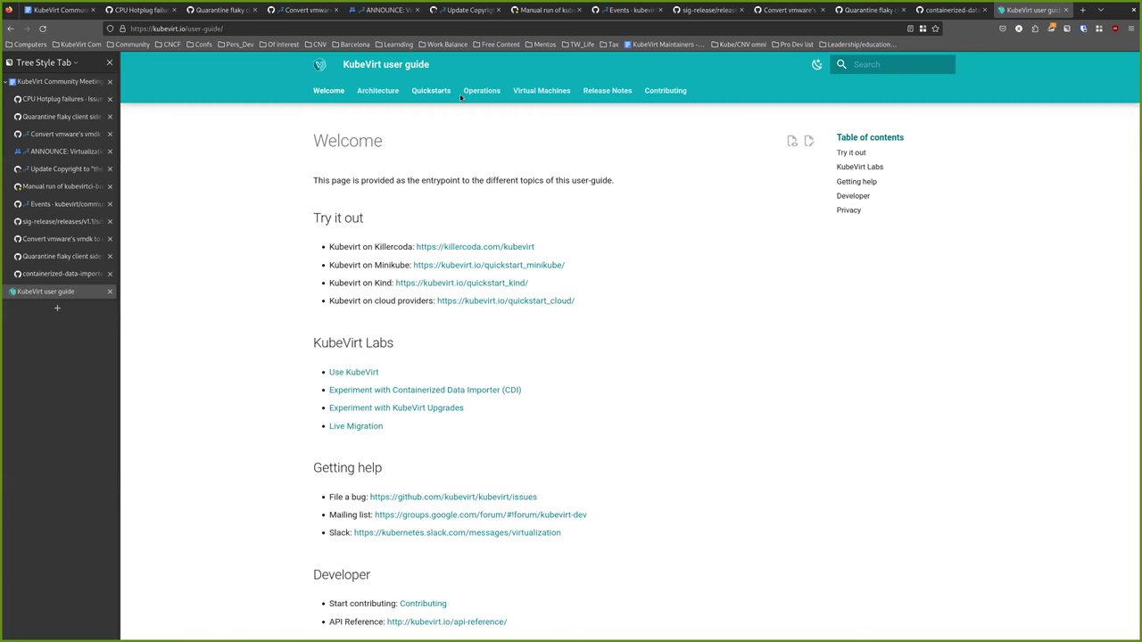
Look over the Virtual Machines and Operations > Installation pages, then return to the notes.
click(532, 92)
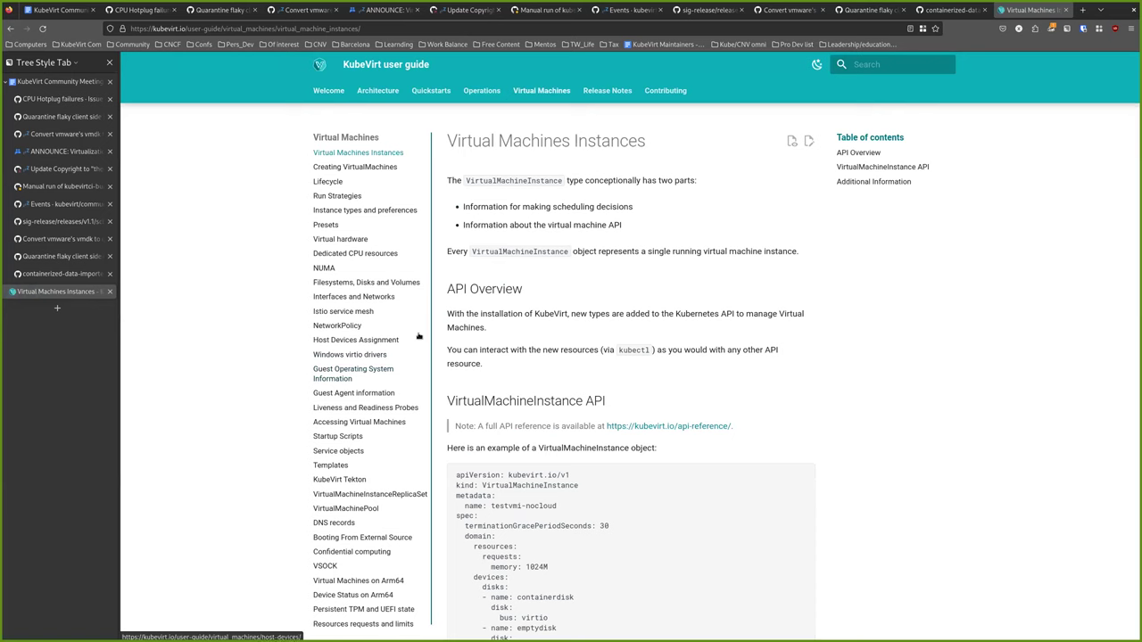
scroll(401, 534, down, 1)
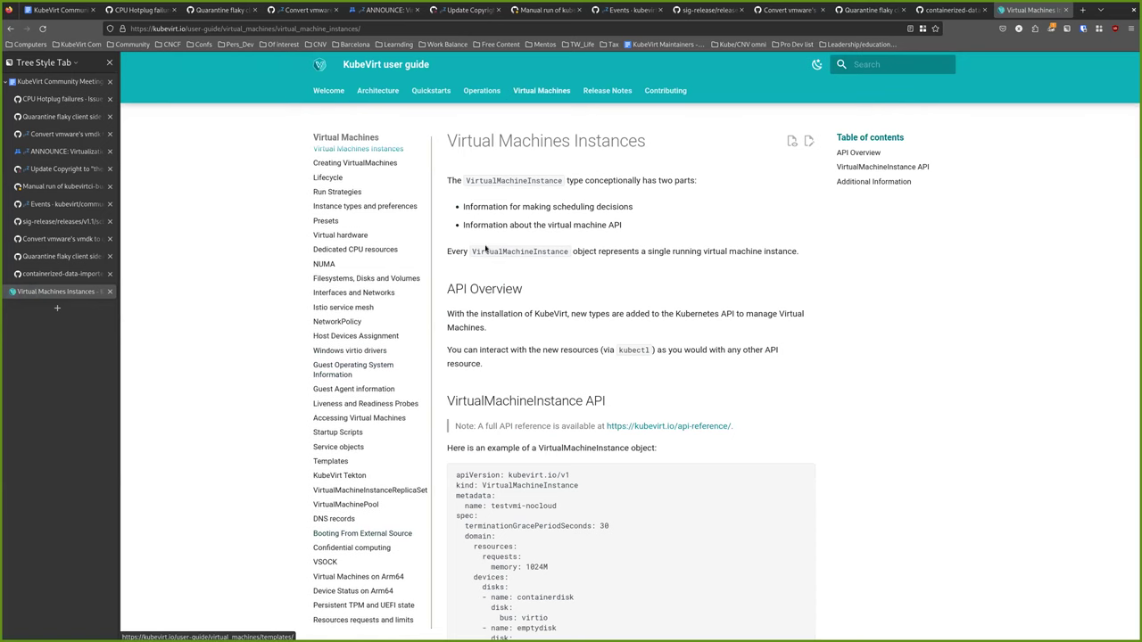
click(490, 92)
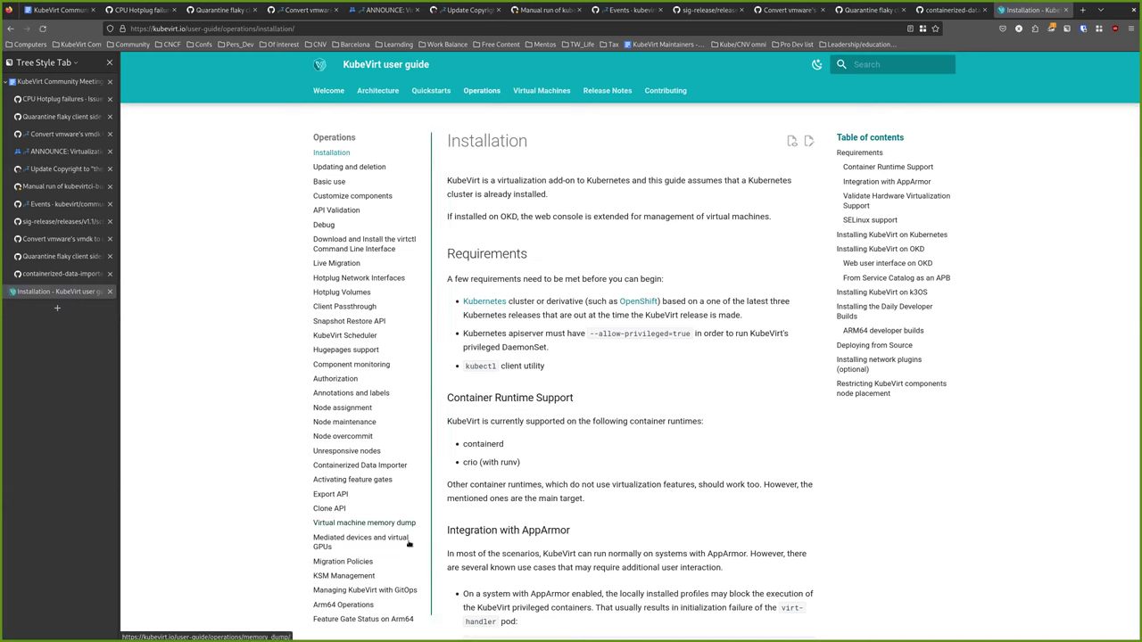
scroll(409, 553, down, 1)
scroll(409, 553, up, 1)
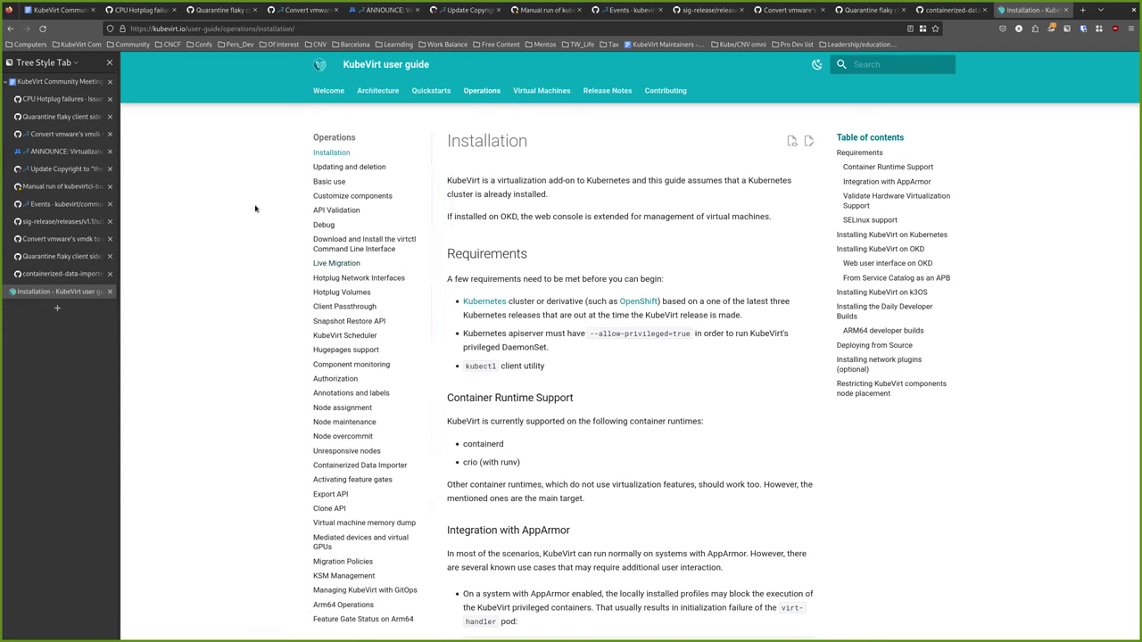
click(67, 11)
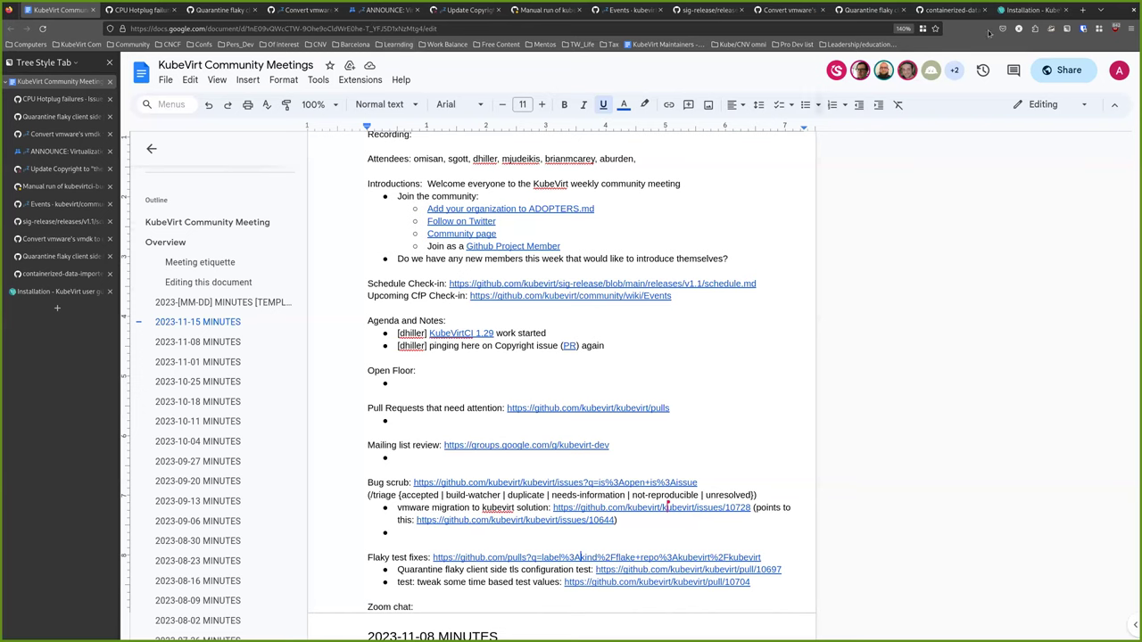
Open the kubevirt/community repository in a new tab and read its README's community sections.
key(ctrl+t)
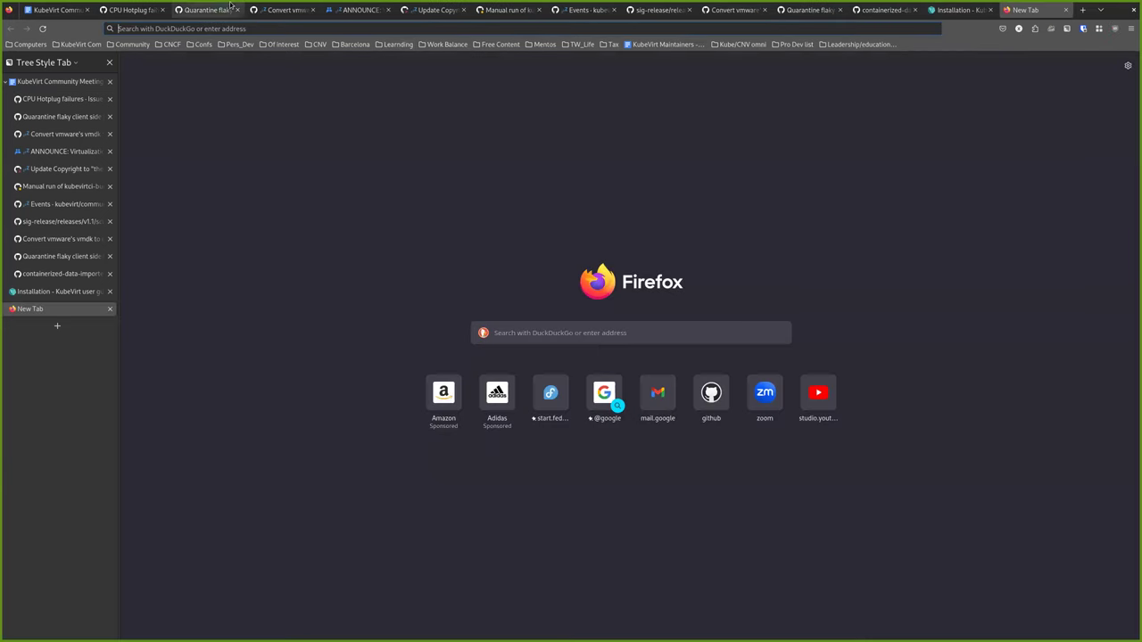
text(community.cncf.io/)
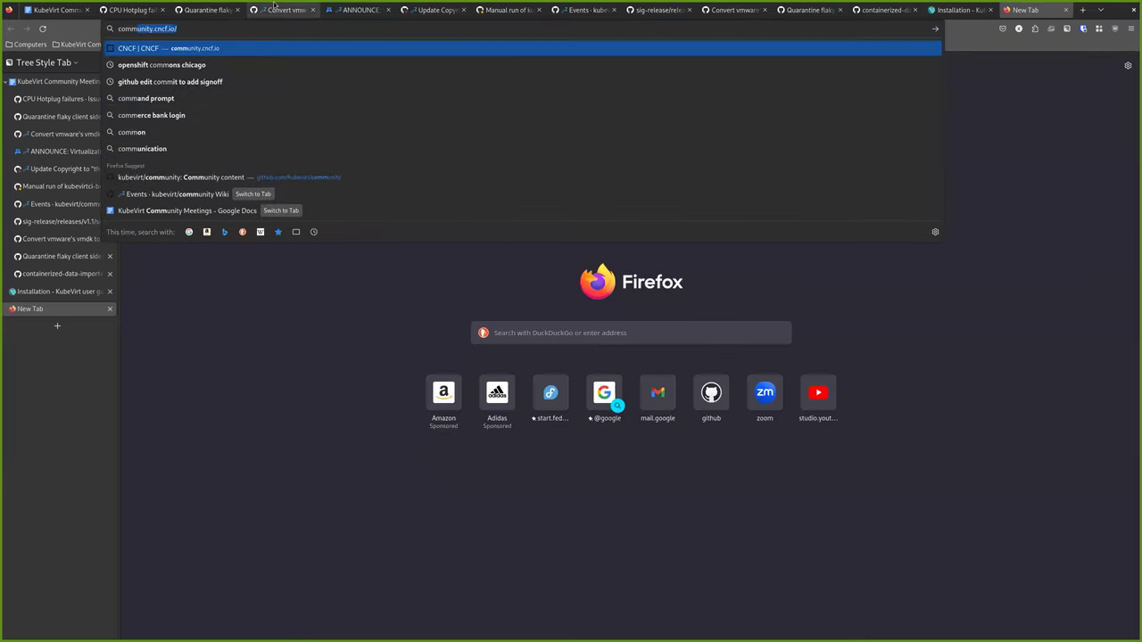
click(178, 178)
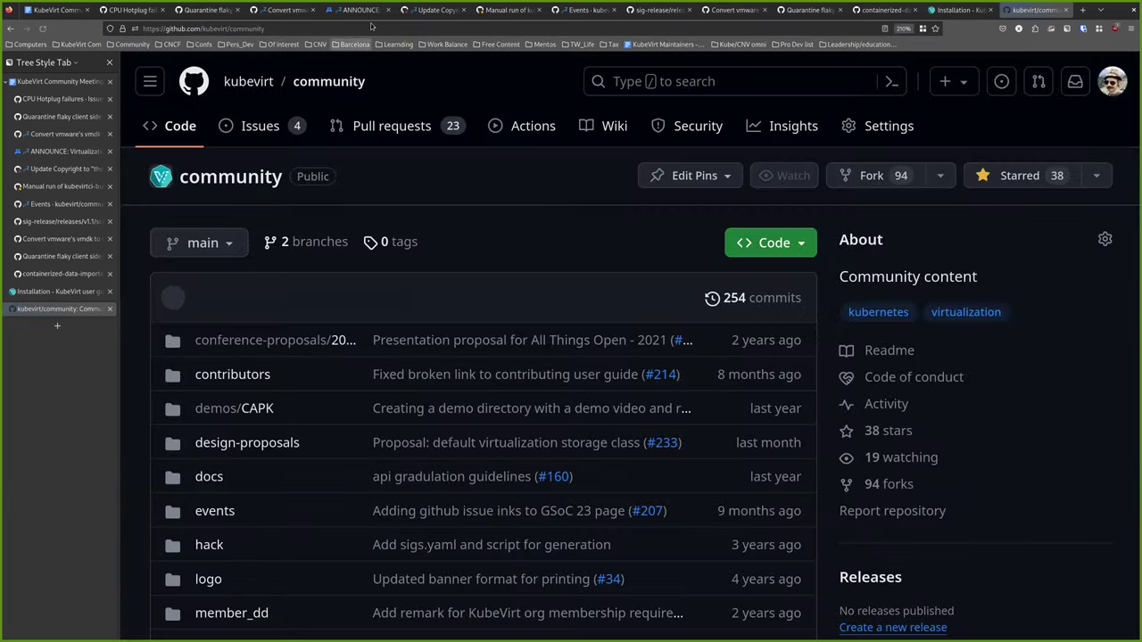
click(302, 32)
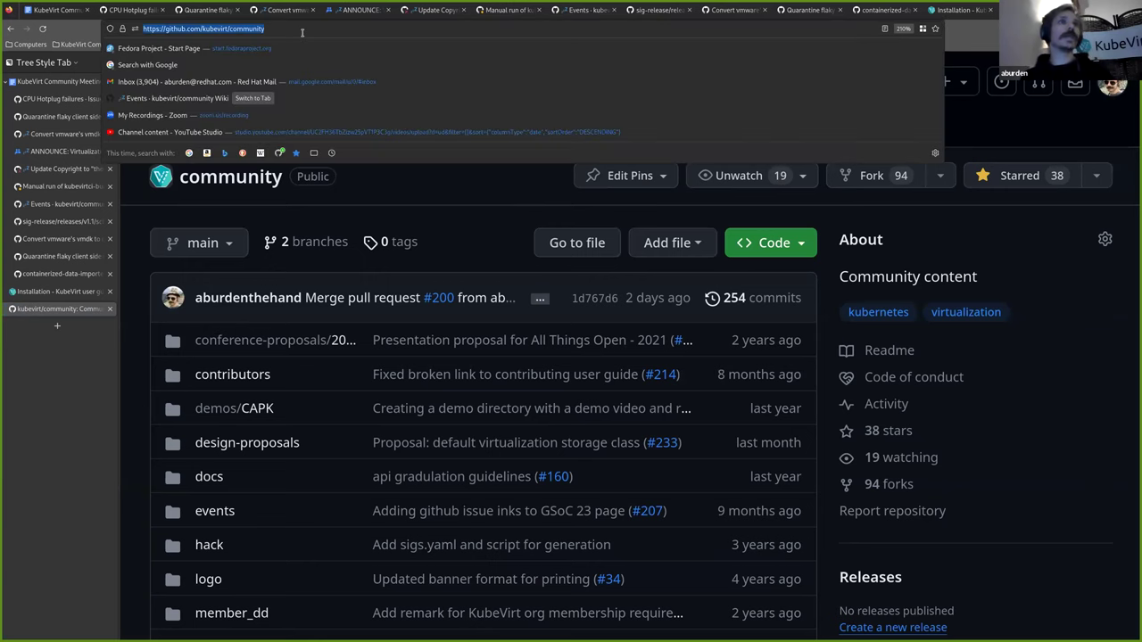
click(295, 205)
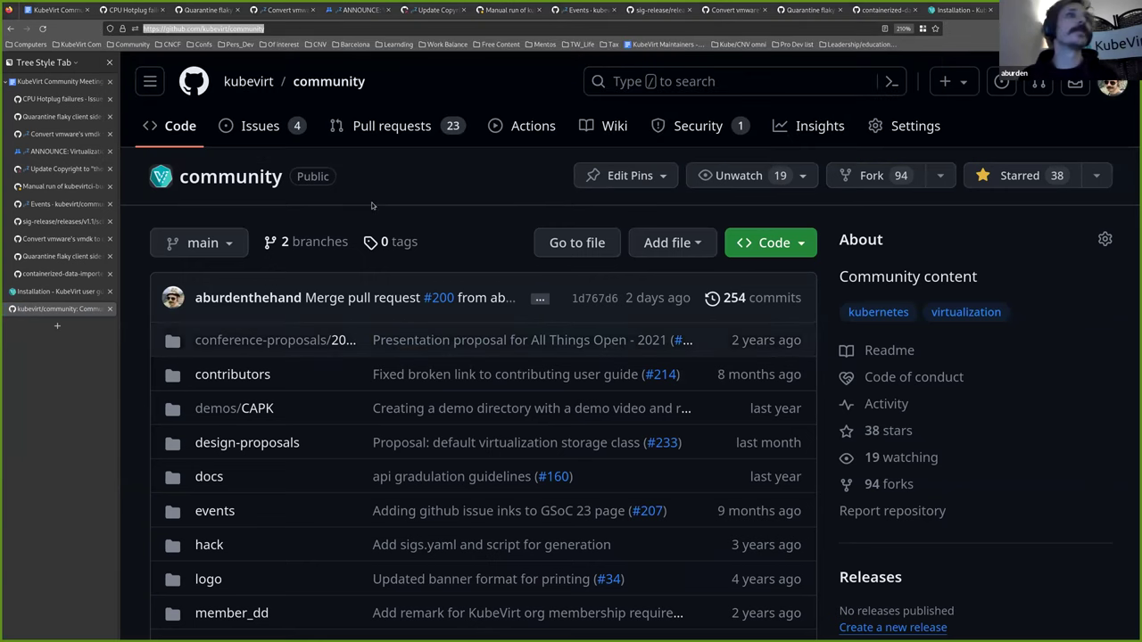
key(End)
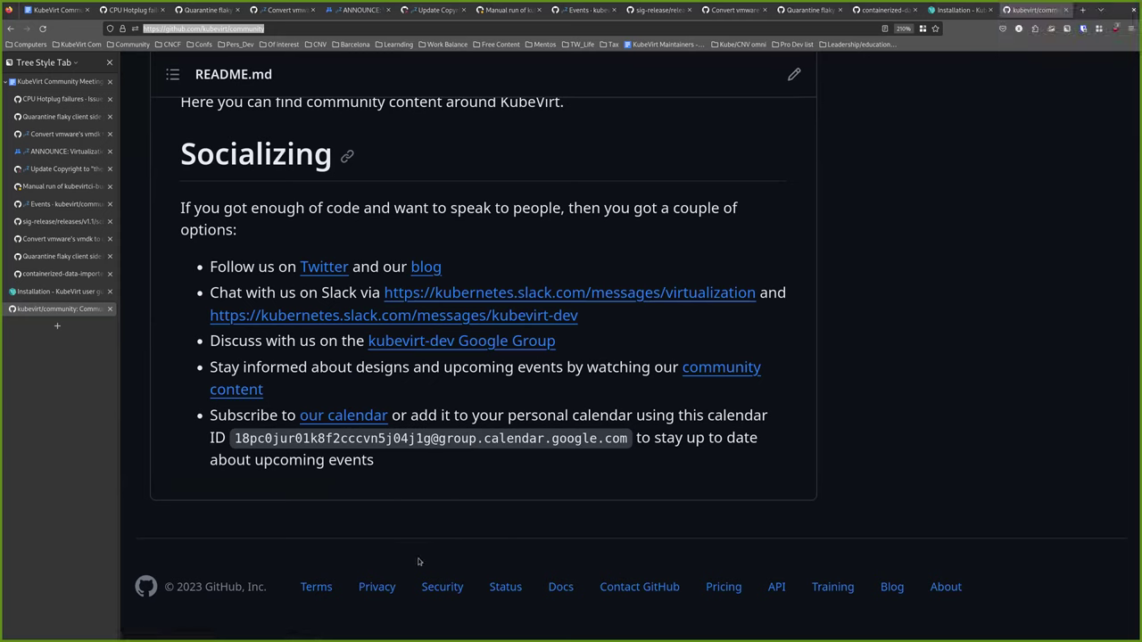
scroll(504, 269, up, 5)
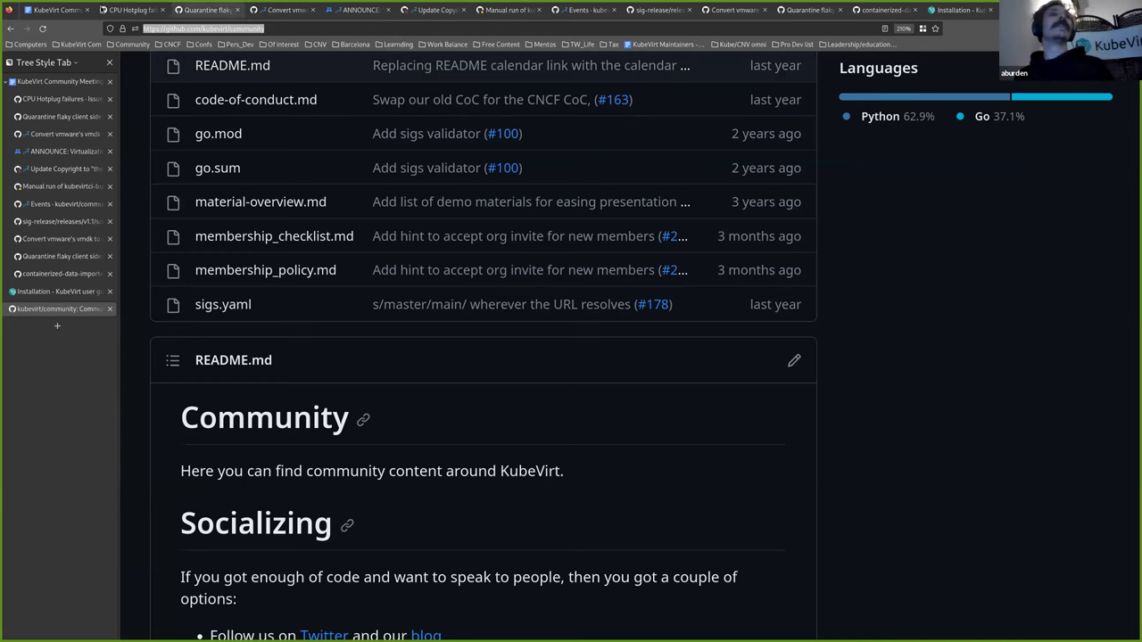
click(64, 7)
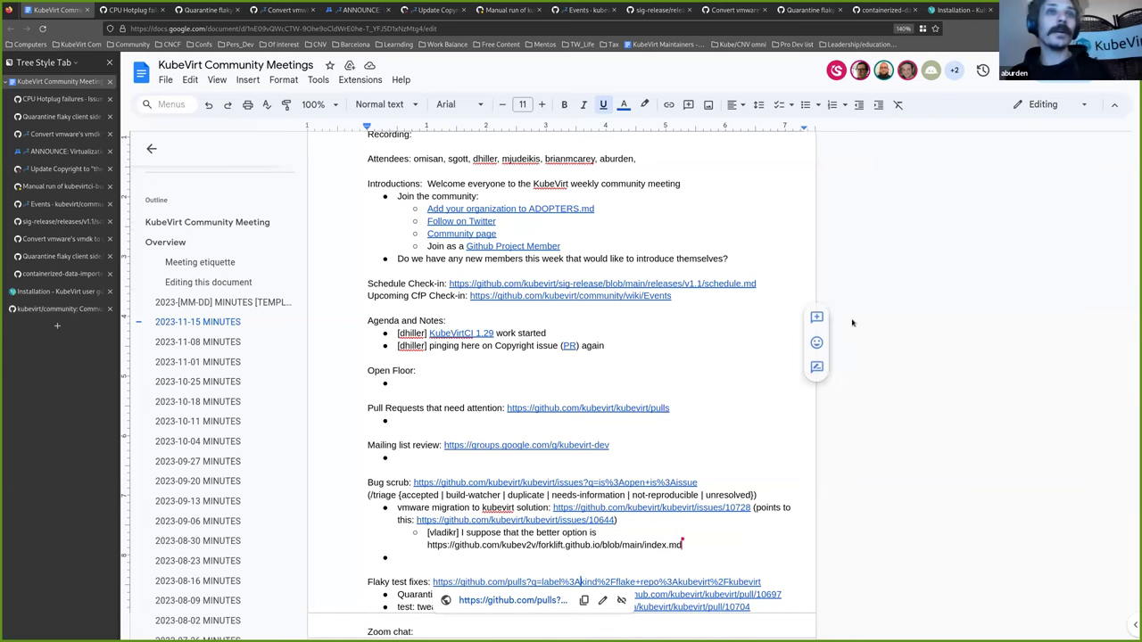
scroll(923, 469, down, 1)
scroll(937, 446, down, 2)
scroll(963, 410, up, 2)
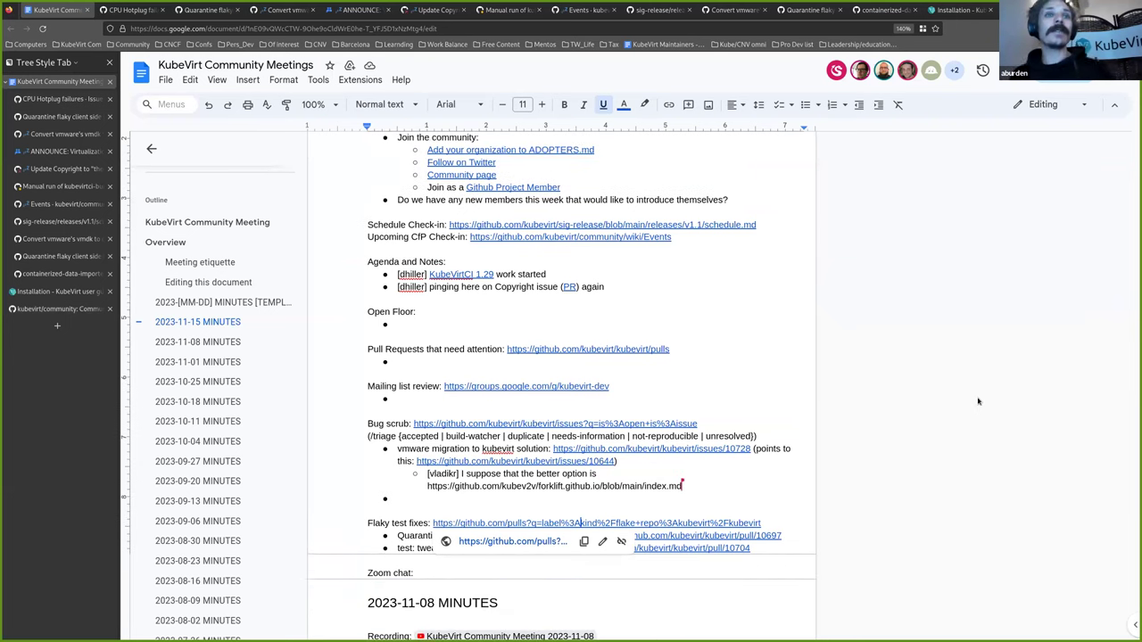
scroll(976, 397, up, 2)
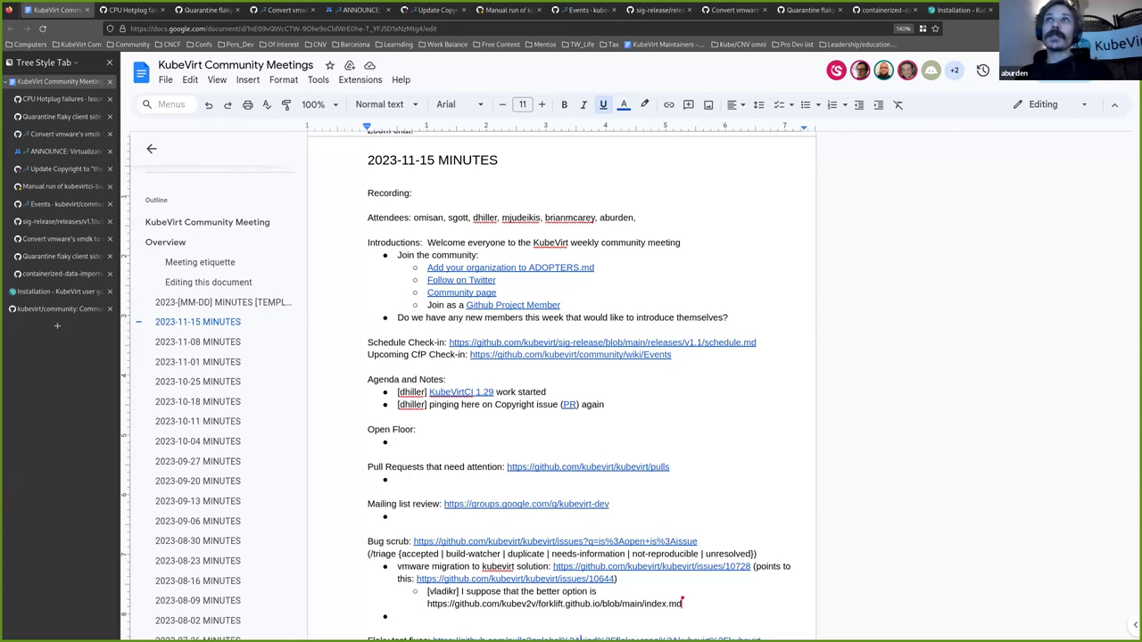
Revisit the kubevirt/community README, then enter 'contr' in the address bar for the Contributing page.
key(ctrl+shift+Tab)
scroll(438, 230, down, 5)
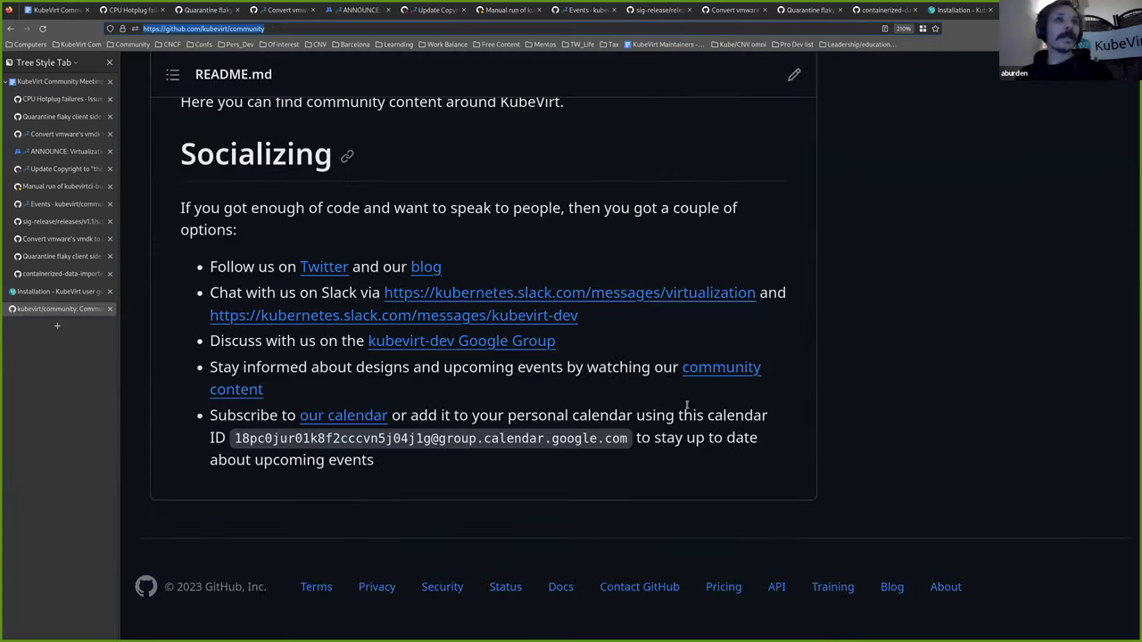
scroll(533, 266, up, 8)
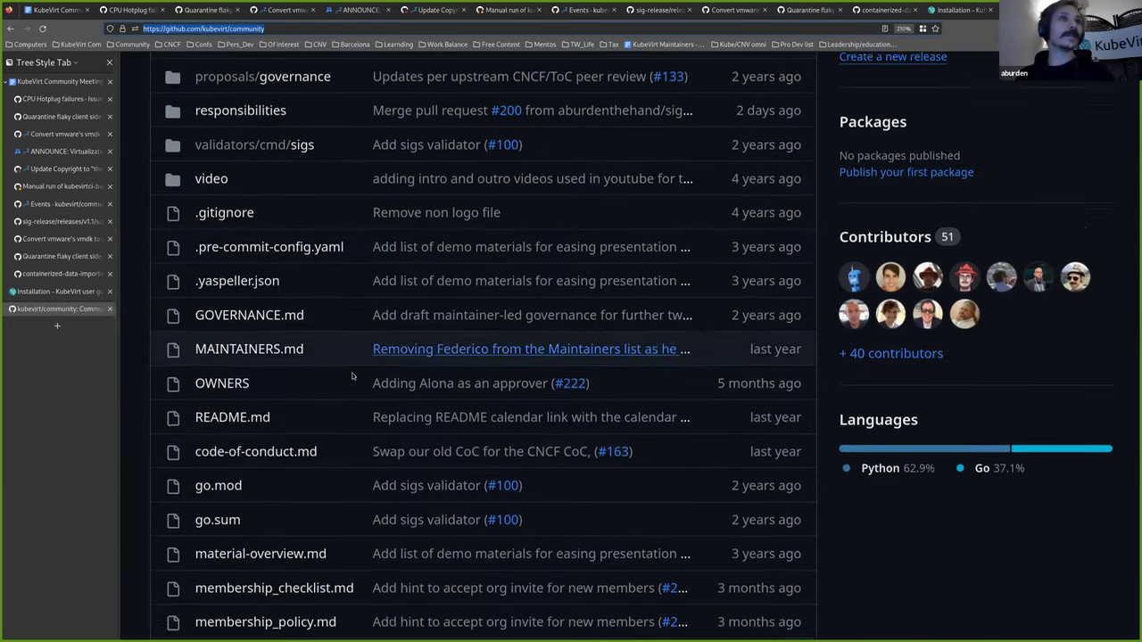
scroll(328, 506, down, 5)
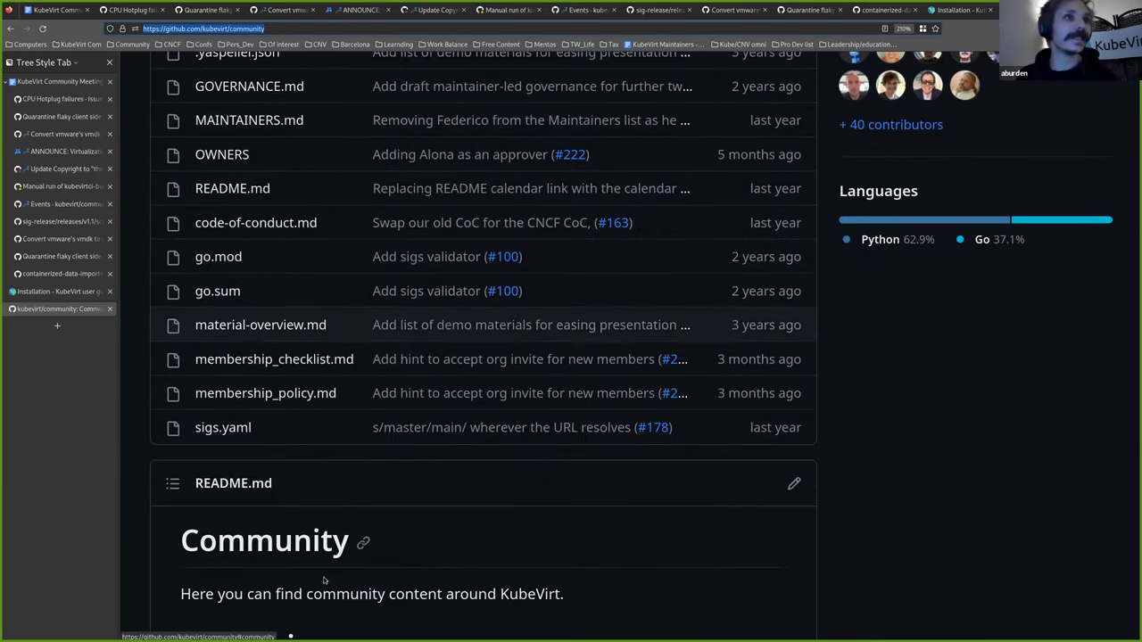
scroll(321, 575, up, 10)
double_click(308, 24)
text(contr)
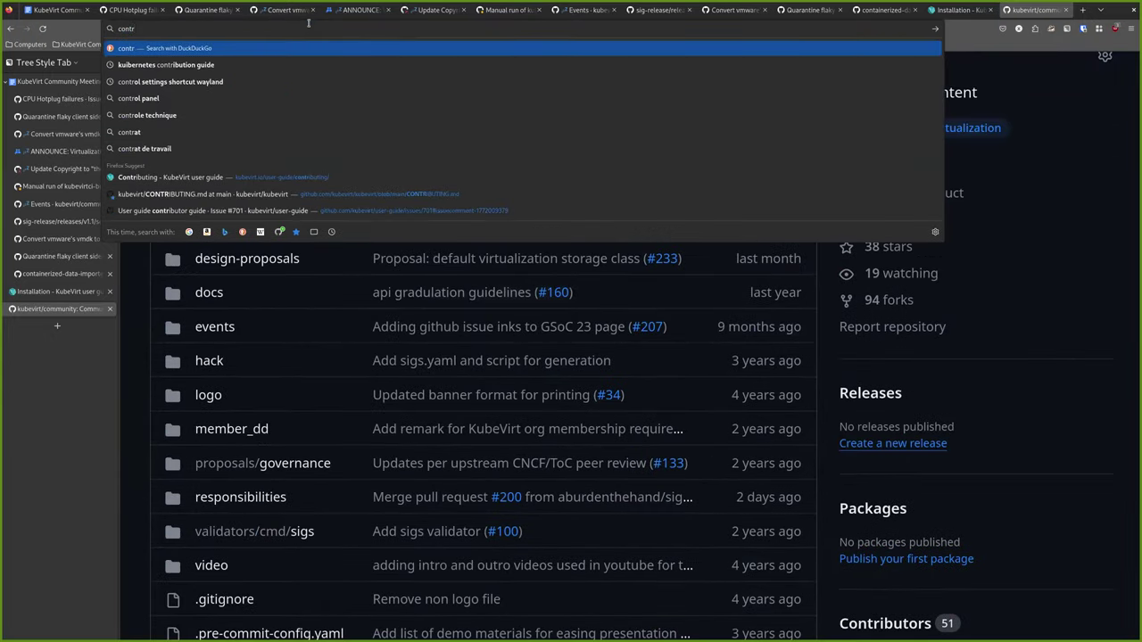
click(299, 179)
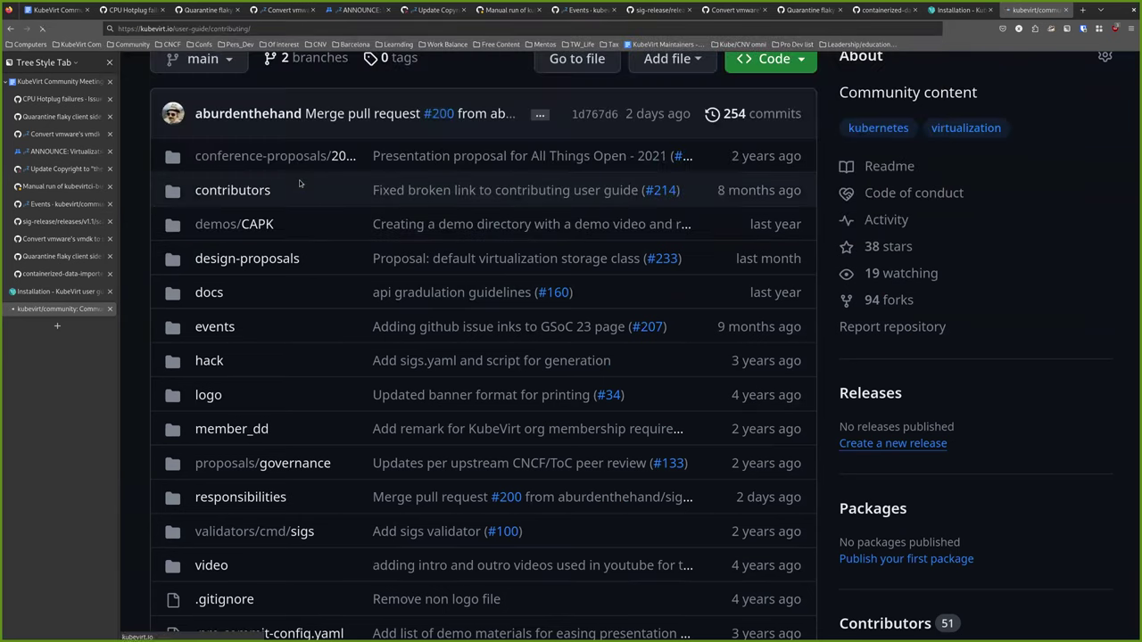
click(319, 26)
key(Escape)
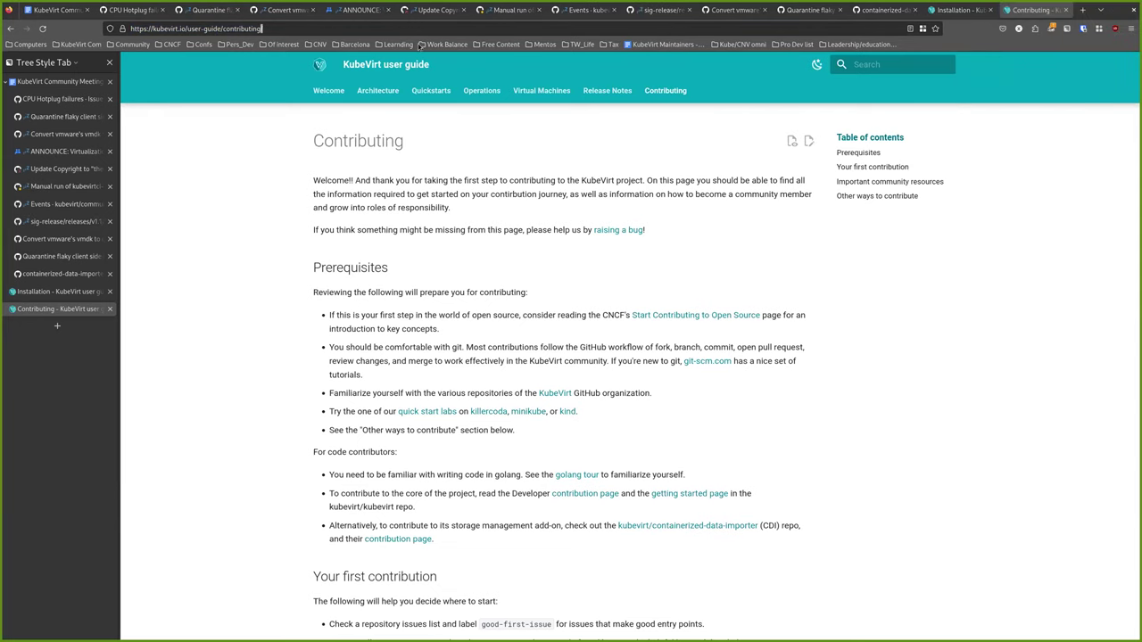
click(314, 31)
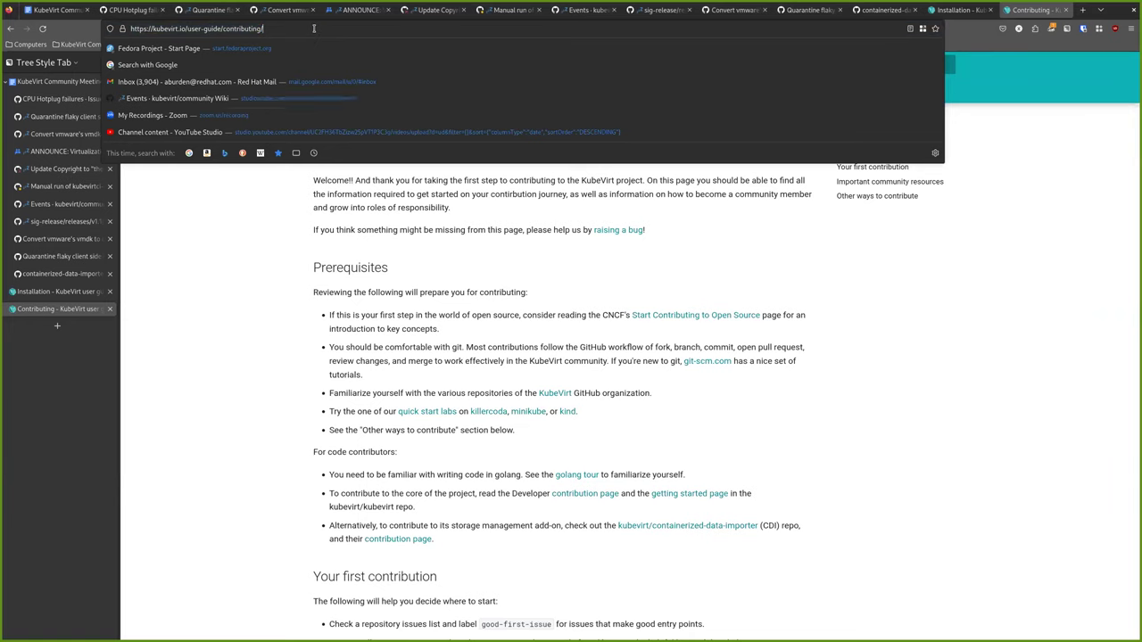
key(Escape)
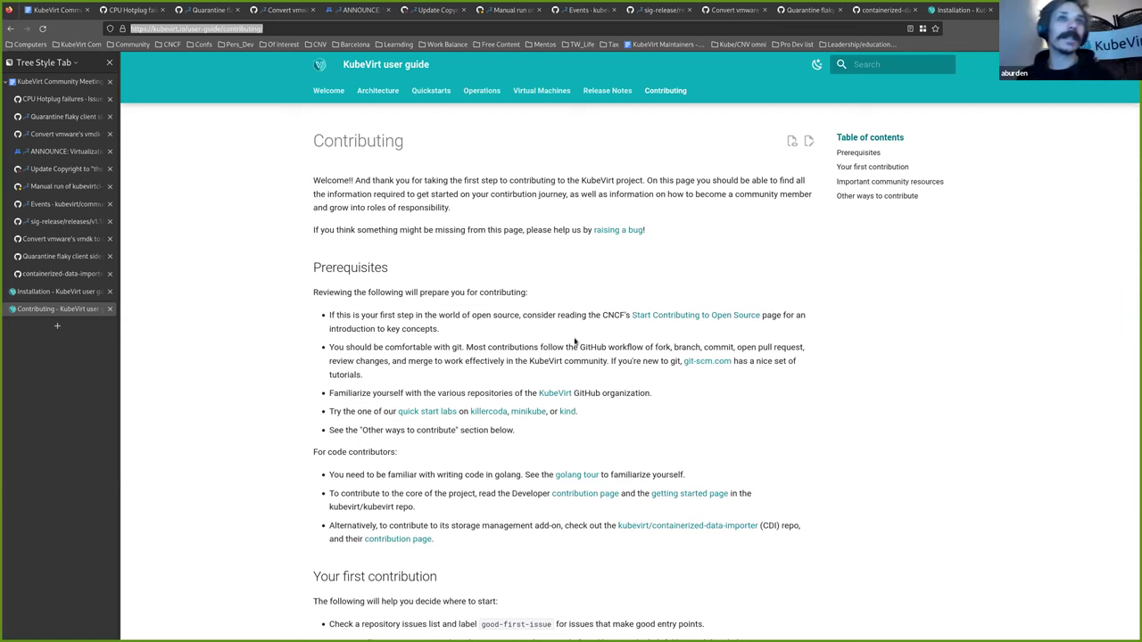
scroll(332, 449, down, 3)
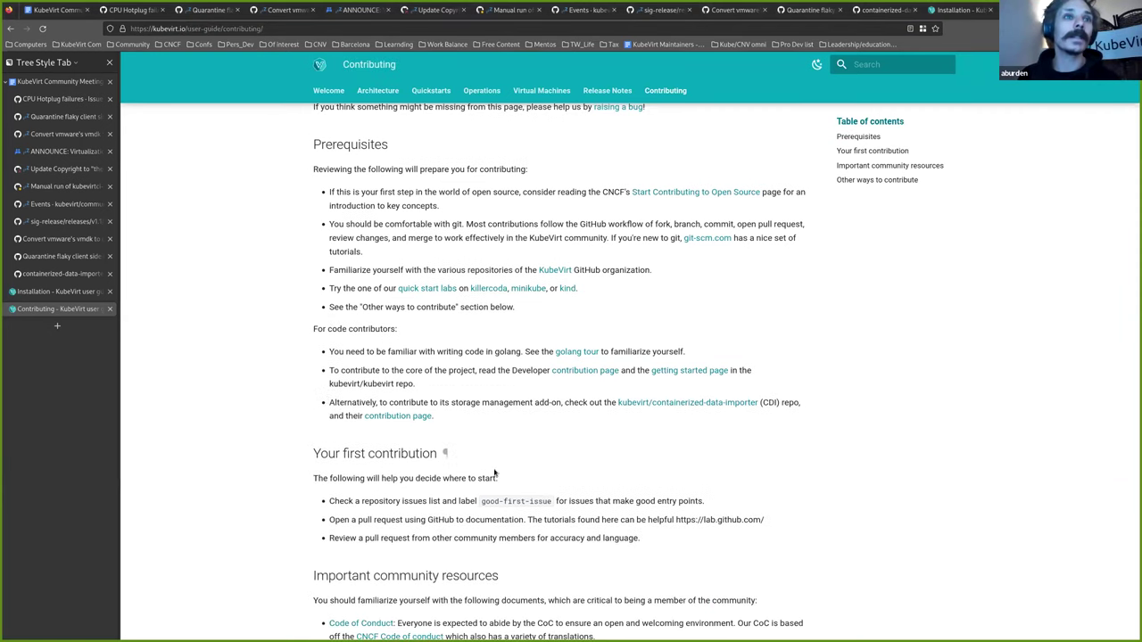
scroll(550, 476, down, 2)
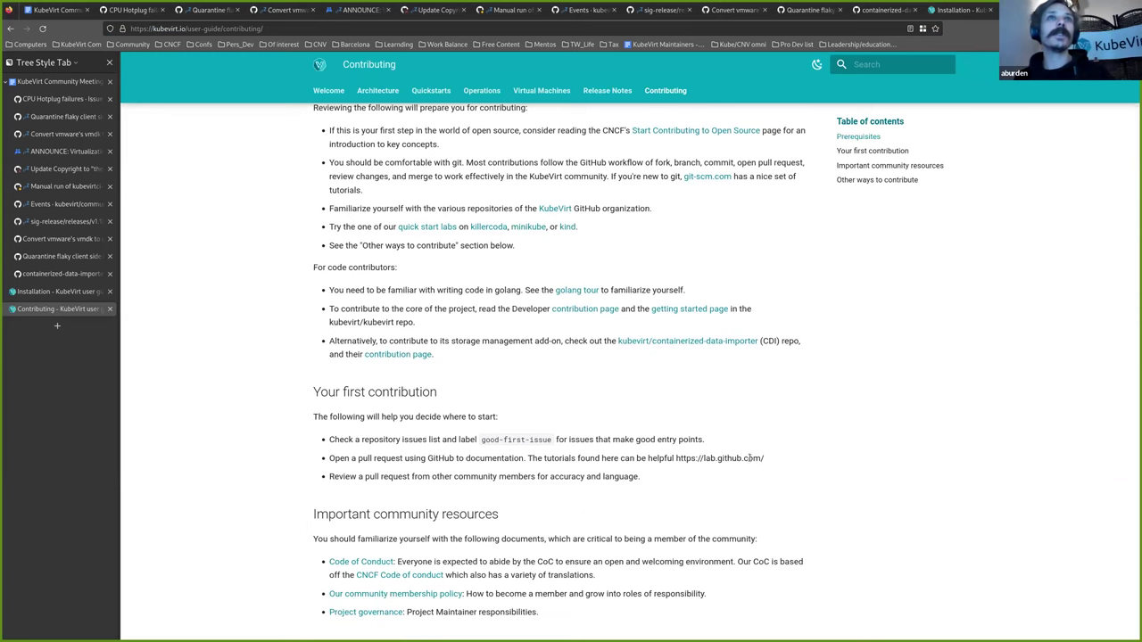
scroll(727, 360, up, 2)
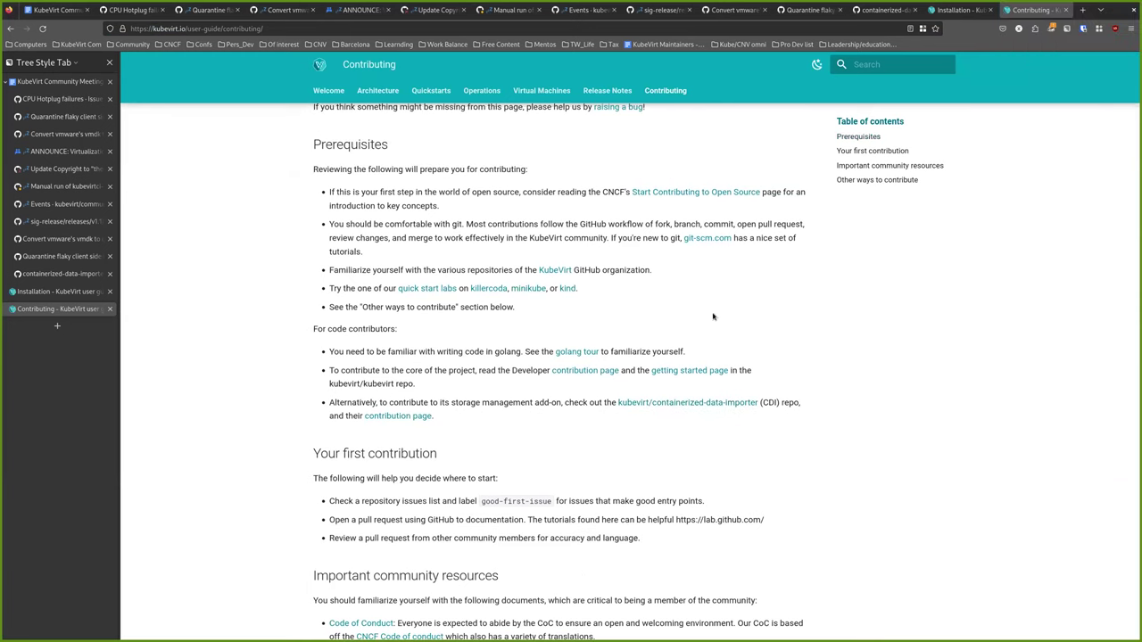
scroll(705, 303, up, 4)
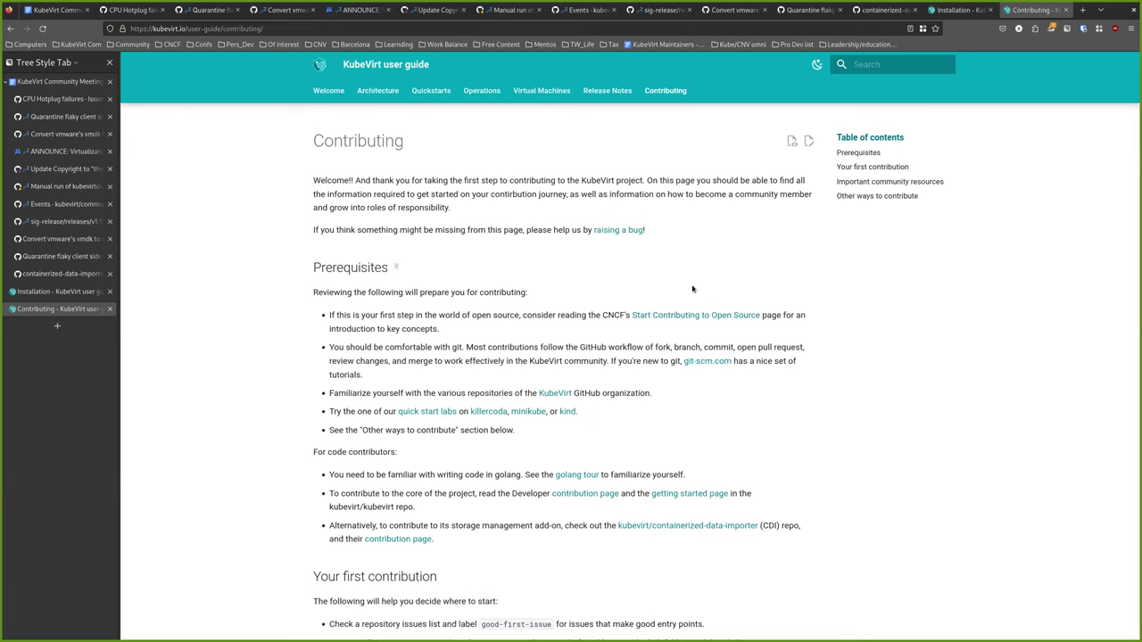